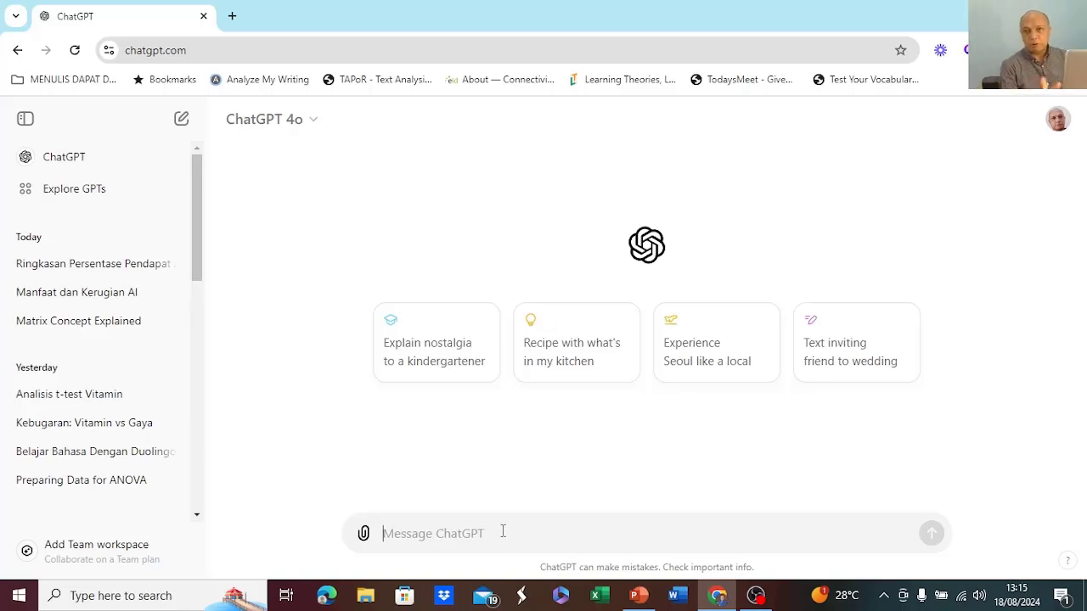
Step: Start the prompt with the sentence "Sata baru menggali pendapat 22 orang responden tentang penggunaan AI untuk pembelajaran."
type("Sat")
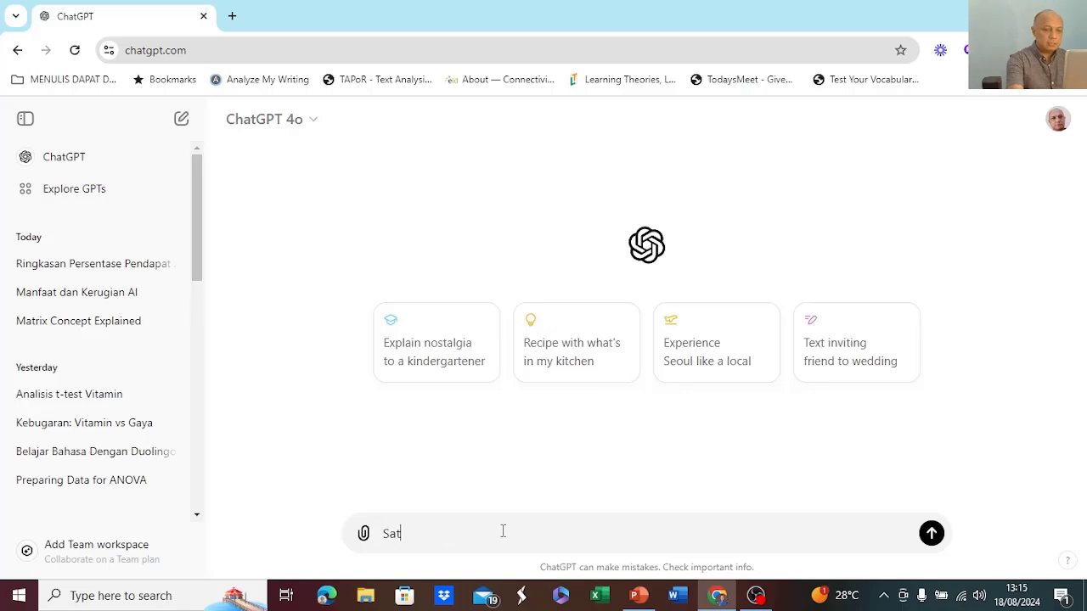
type("a baru m")
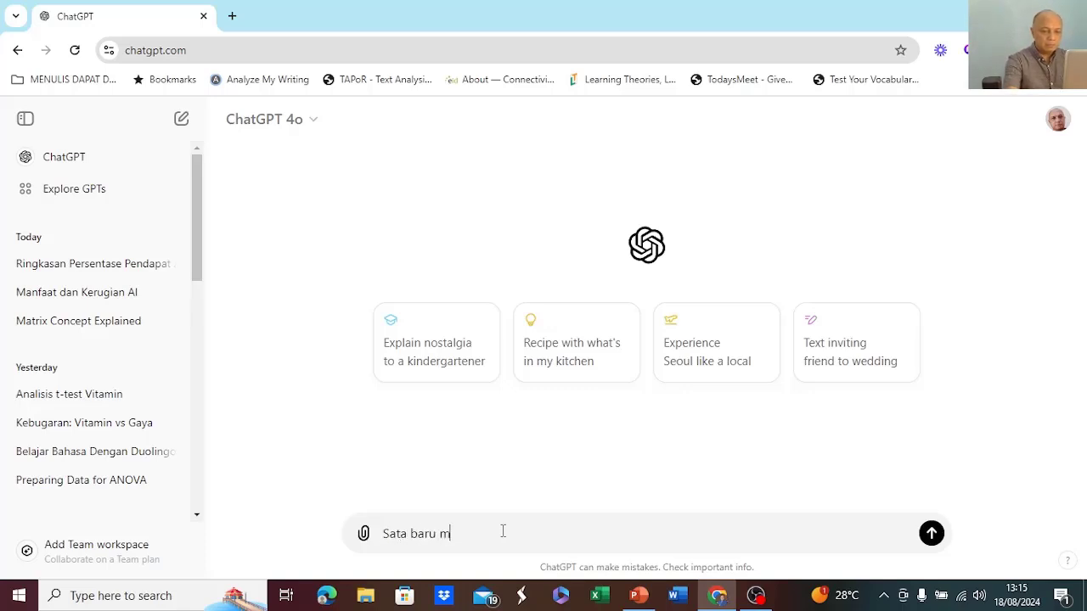
type("enggali pendap")
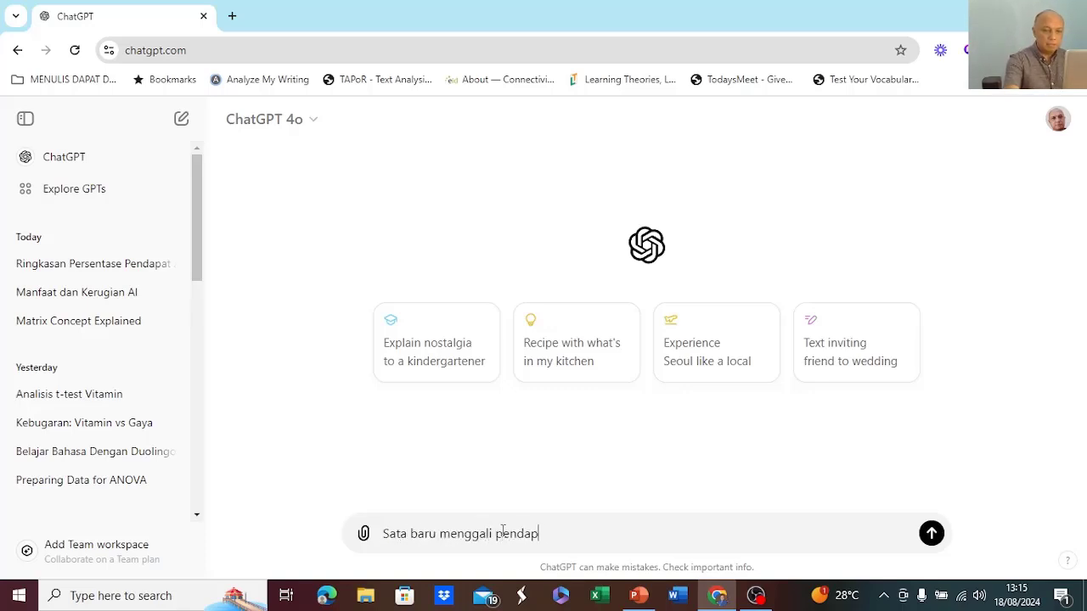
type("at 22 orang responden")
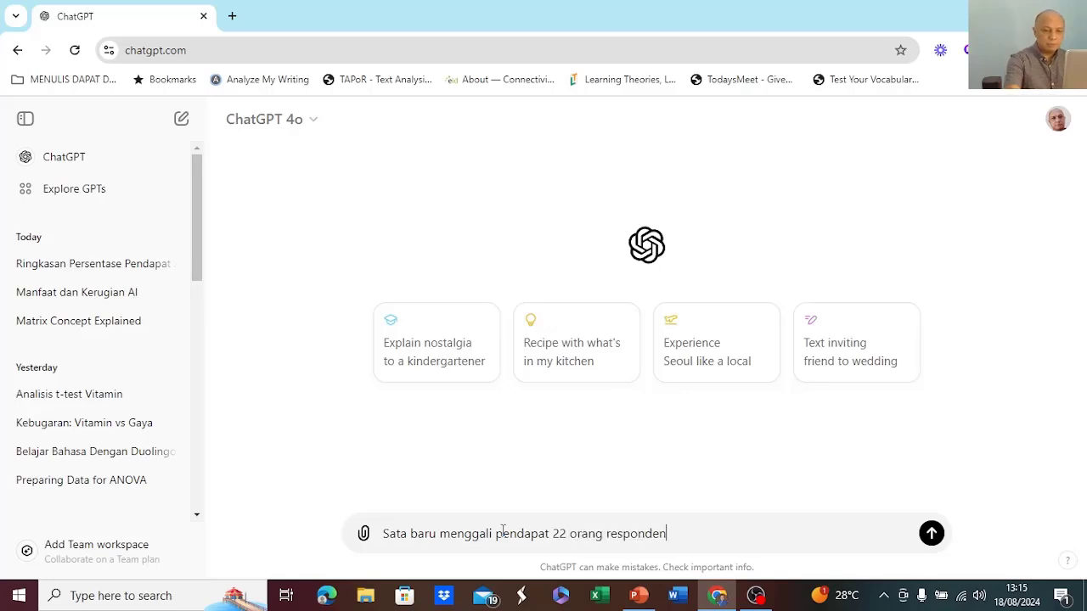
type(" tentang ")
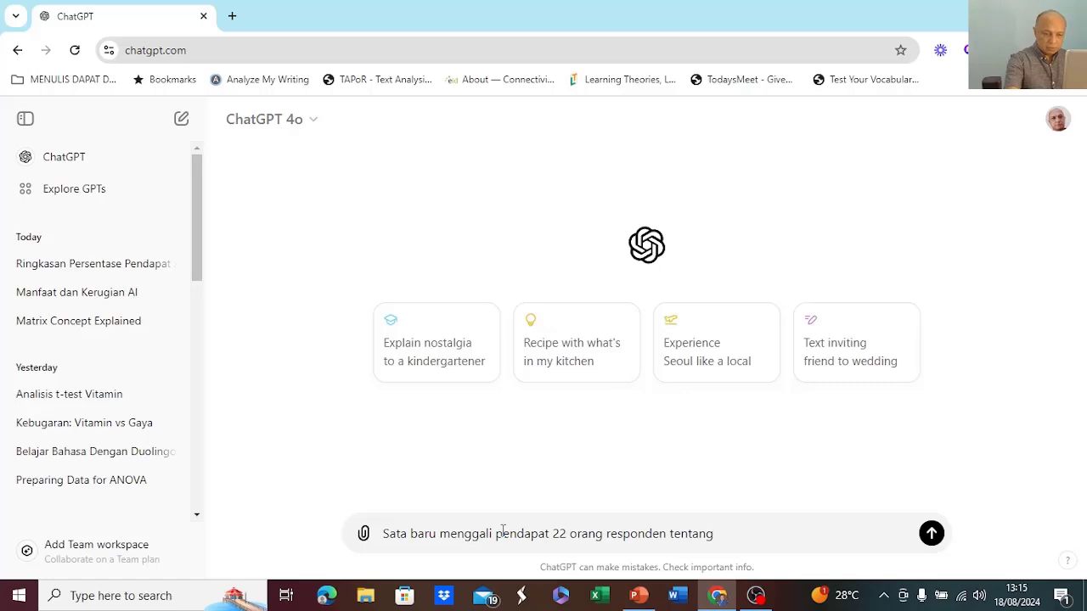
type("pendapat")
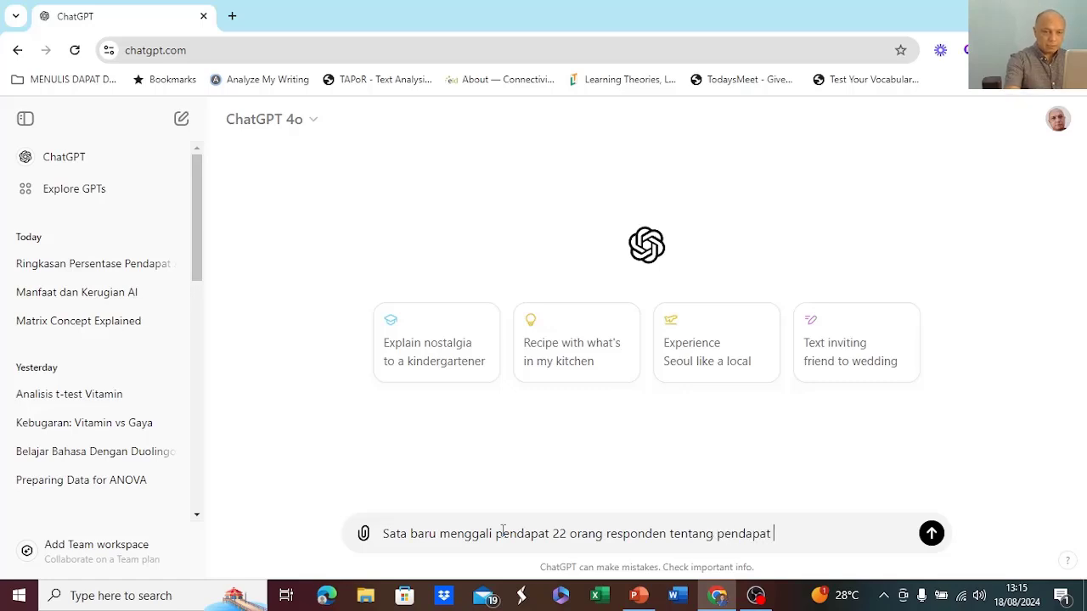
key("BackSpace")
key("BackSpace")
key("BackSpace")
key("BackSpace")
key("BackSpace")
key("BackSpace")
key("BackSpace")
type("enggunaan AI u")
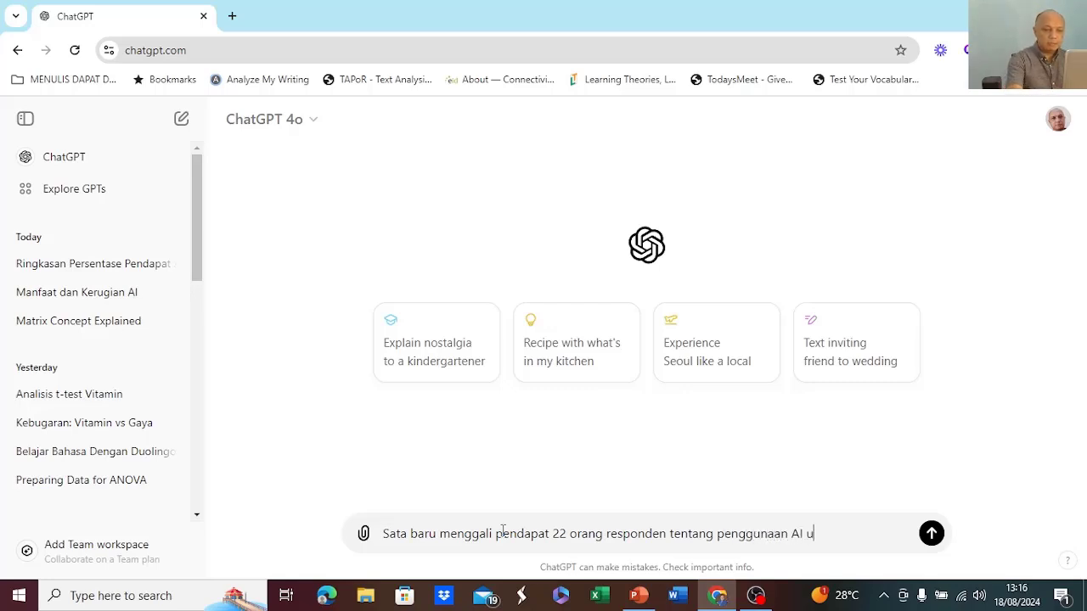
type("ntuk pe")
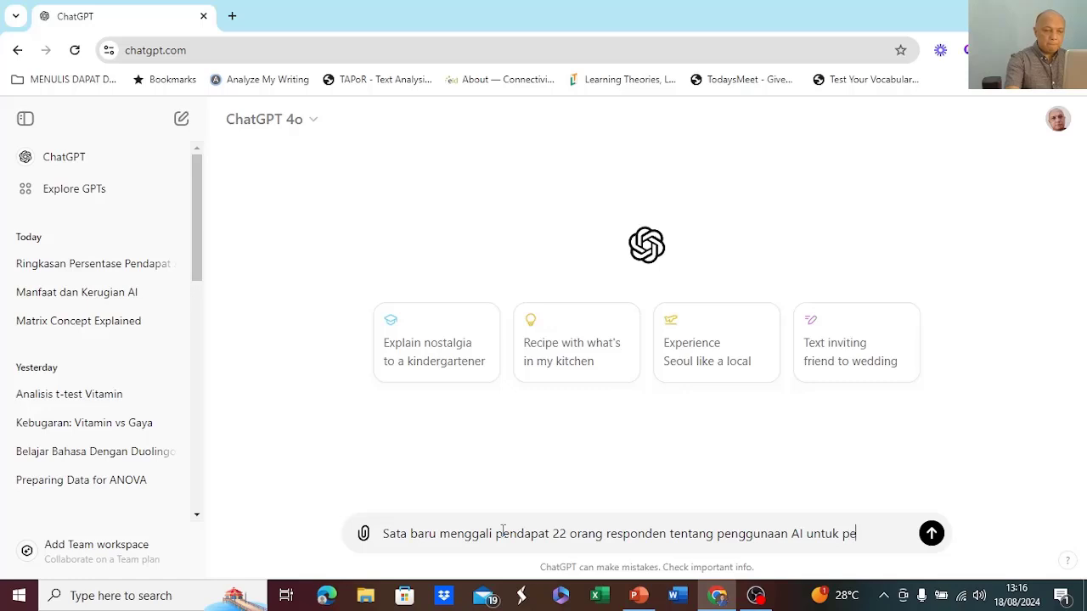
type("mbelajaran")
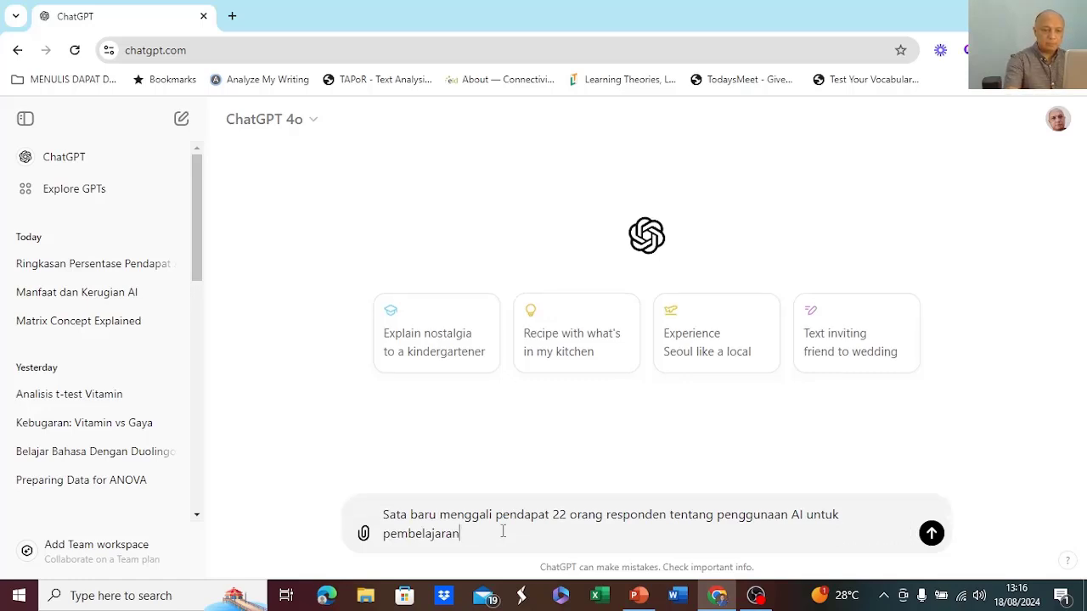
type(". ")
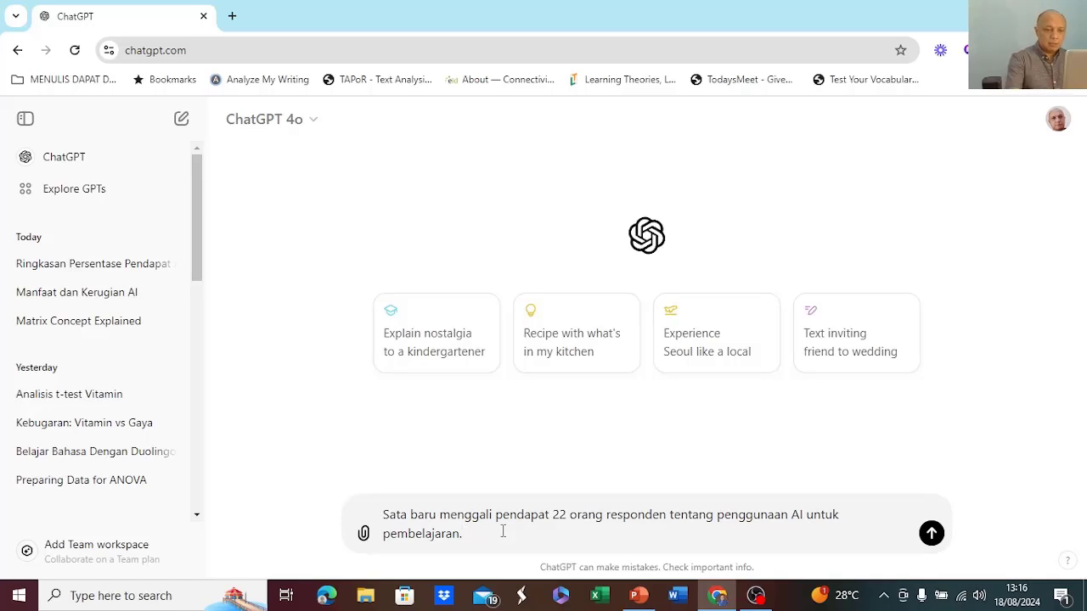
Step: Continue the prompt by stating where the results were entered: "Hasilnya saya masukkan dalam Excel"
type("Hasilnya saya ")
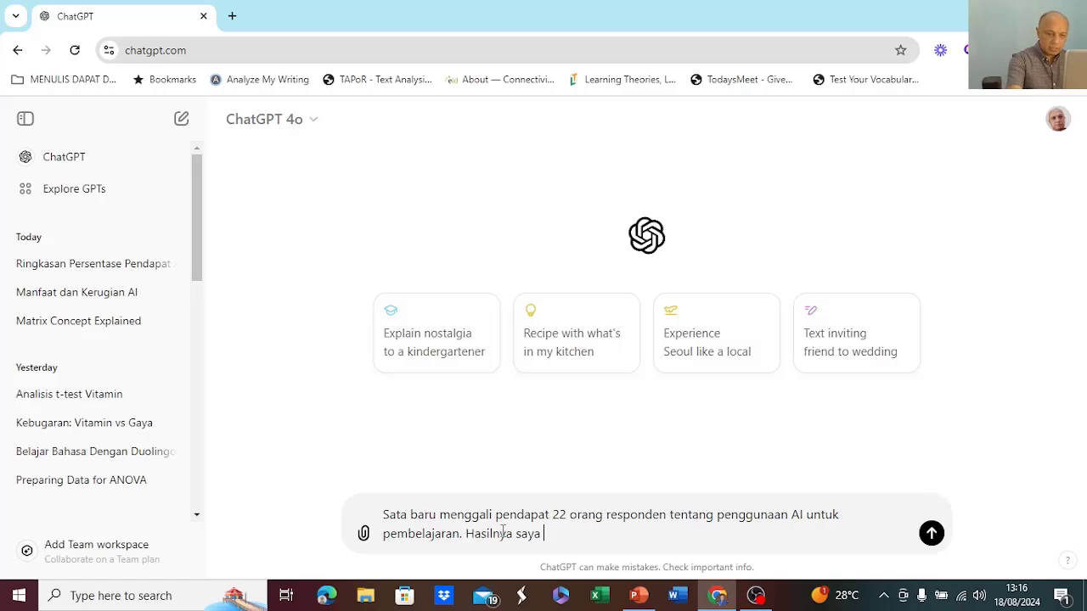
type("rimasukka")
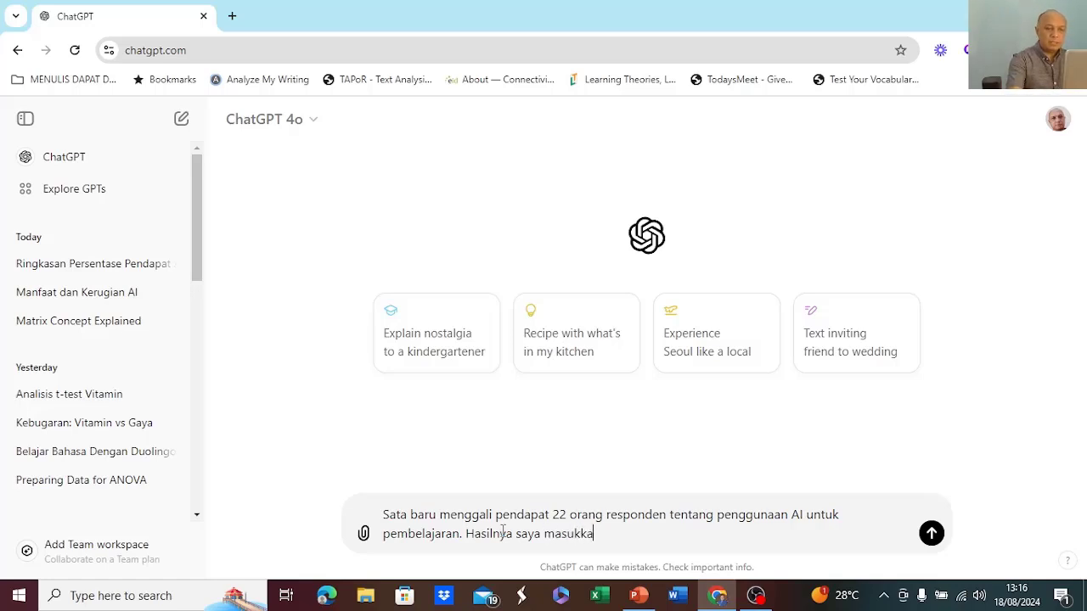
type("n dal")
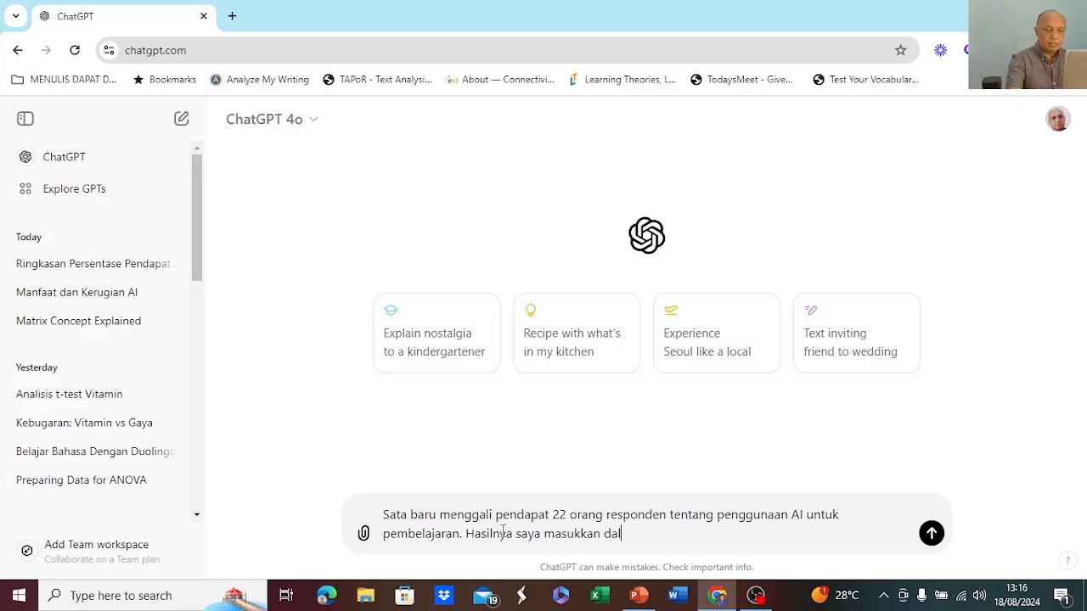
type("am Excel")
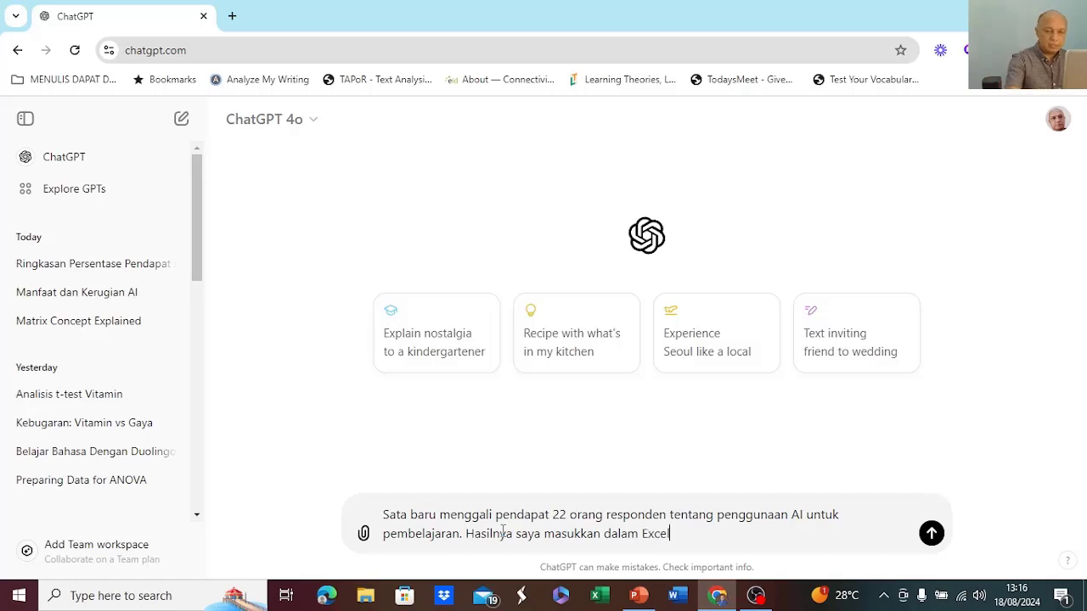
Step: End that sentence and add the attachment notice "Saya akan melampirkan Excel nya." to the prompt
type(". Say")
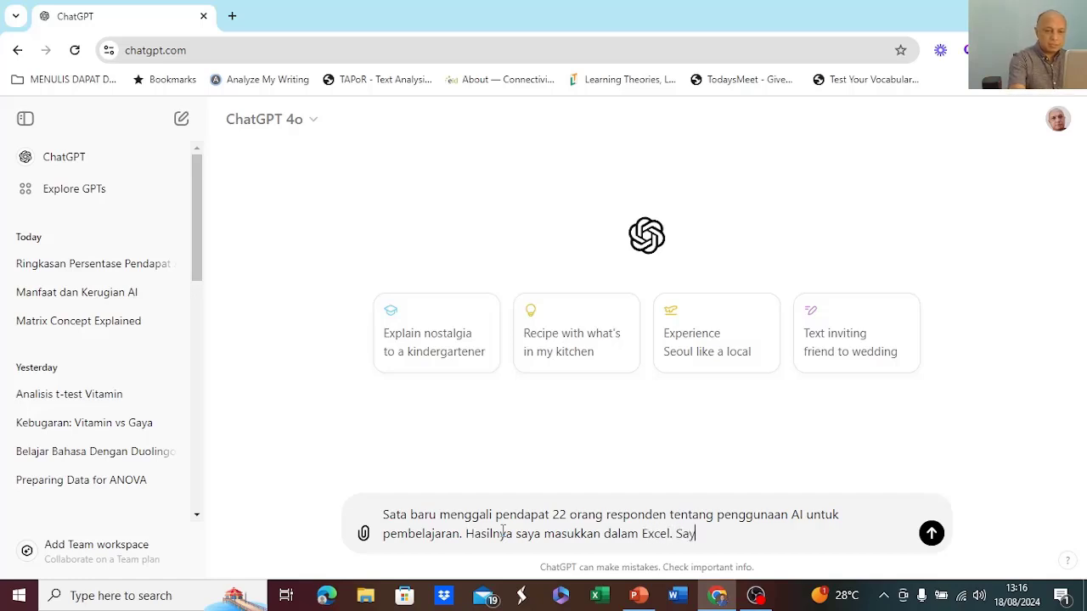
type("a akan mela")
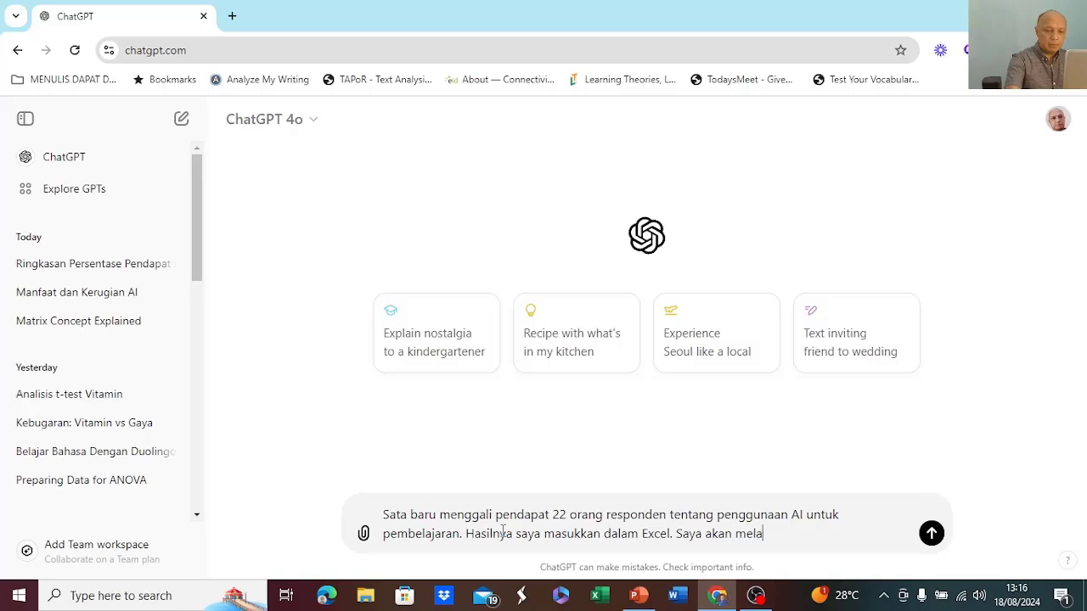
type("mpirkan Ecelnya")
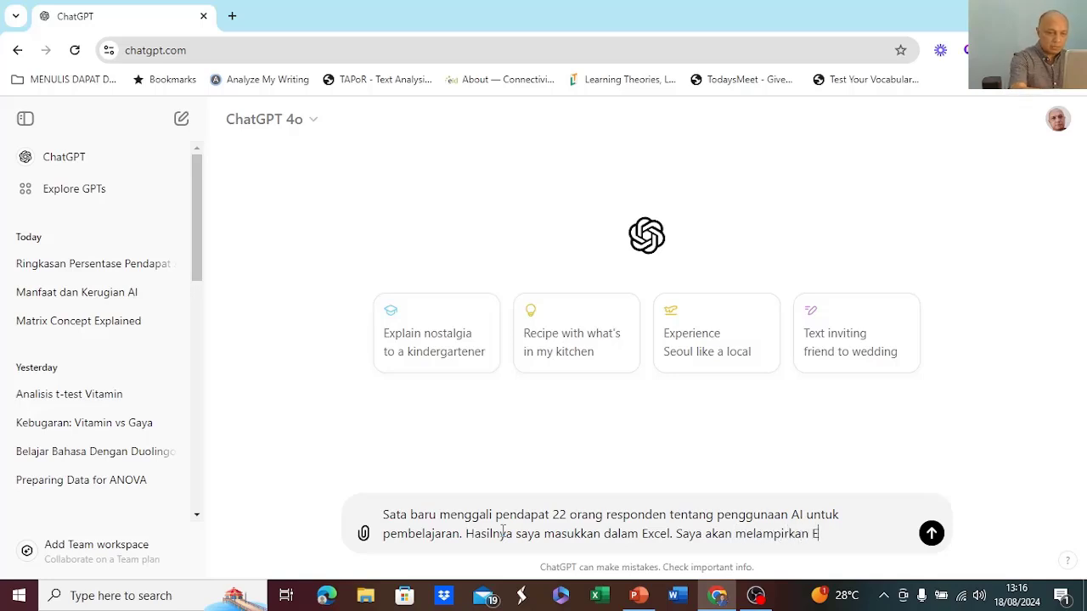
key("BackSpace")
key("BackSpace")
key("BackSpace")
key("BackSpace")
key("BackSpace")
key("BackSpace")
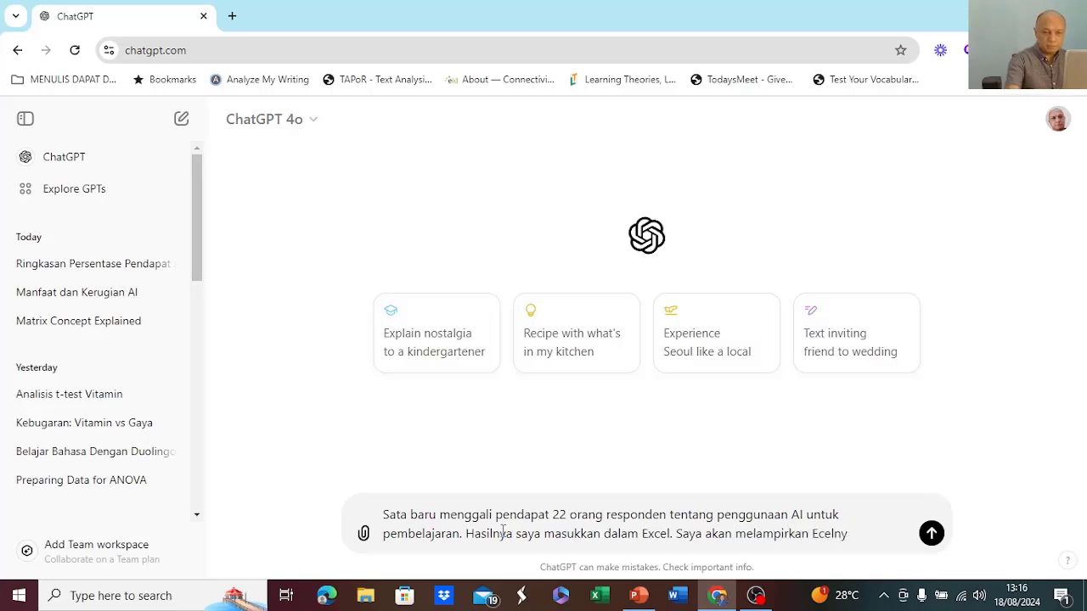
type("celnya")
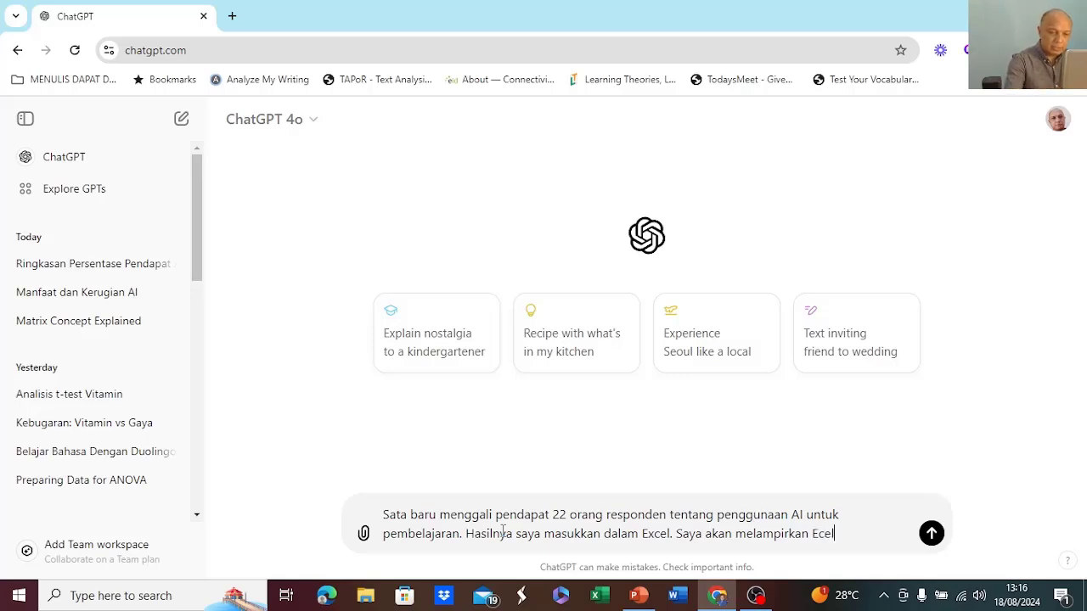
key("BackSpace")
key("BackSpace")
key("BackSpace")
key("BackSpace")
key("BackSpace")
key("BackSpace")
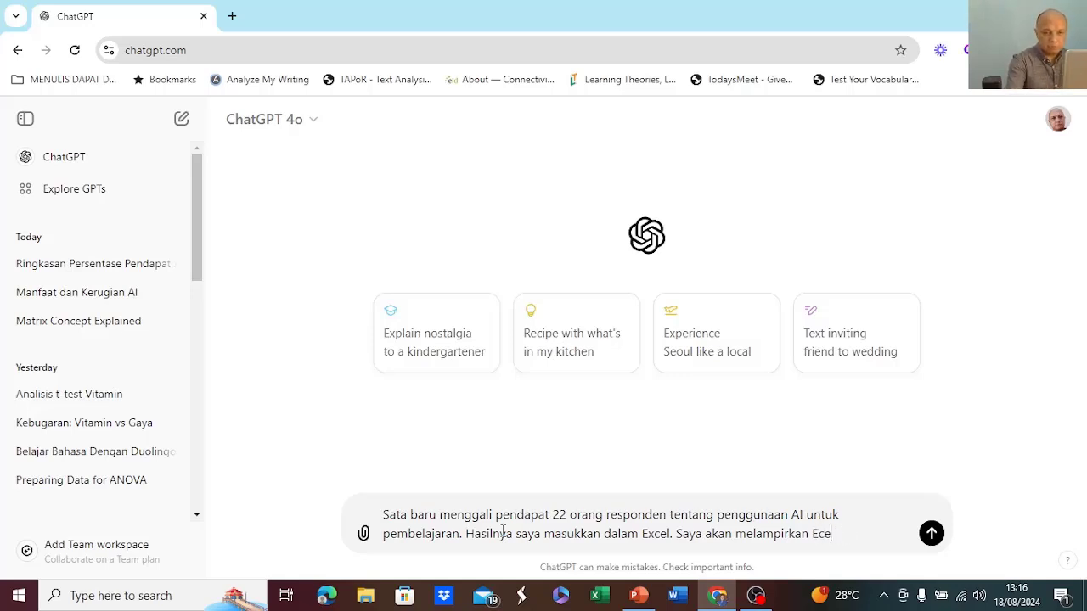
type("x")
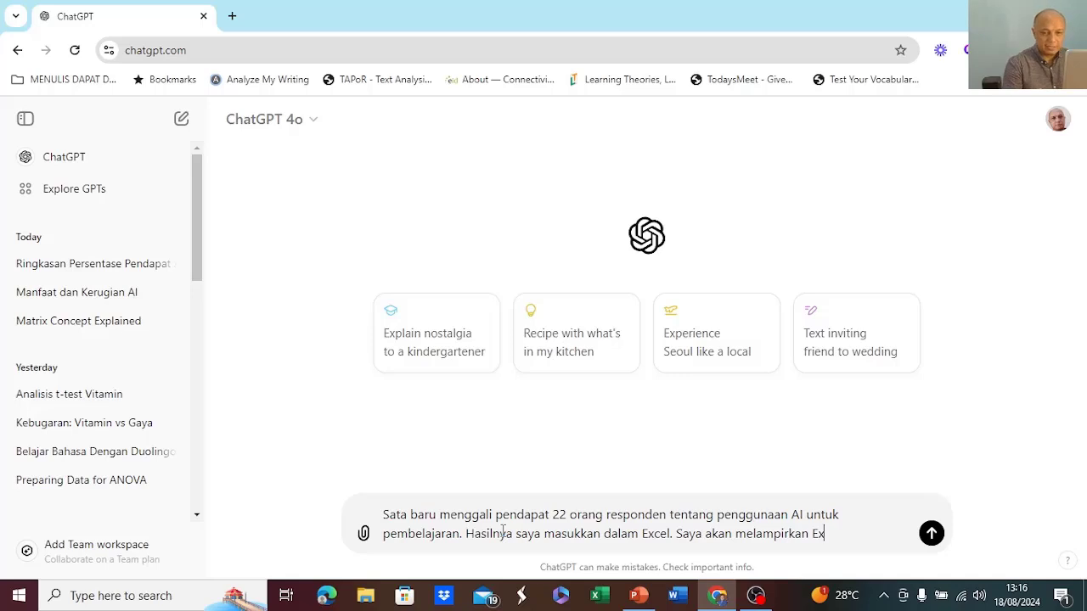
type("cel")
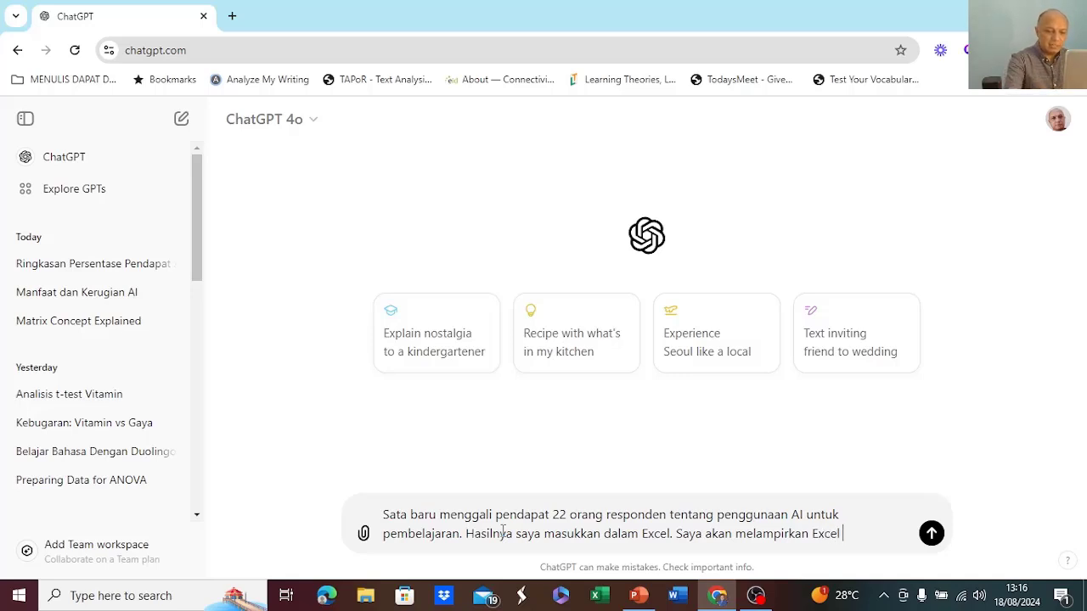
type(" nya.")
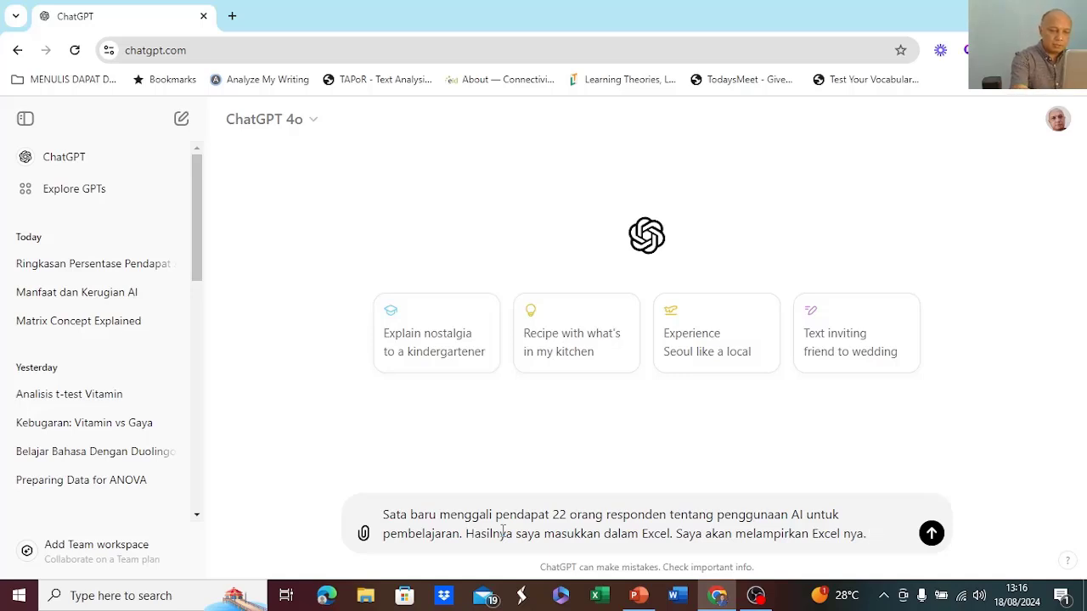
Step: Add the request "Ringkas hasil angket tersebut dengan menyatakan prosentase mereka yang setuju, tidak setuju, dan tidak tahu." to the prompt
type("Ringk")
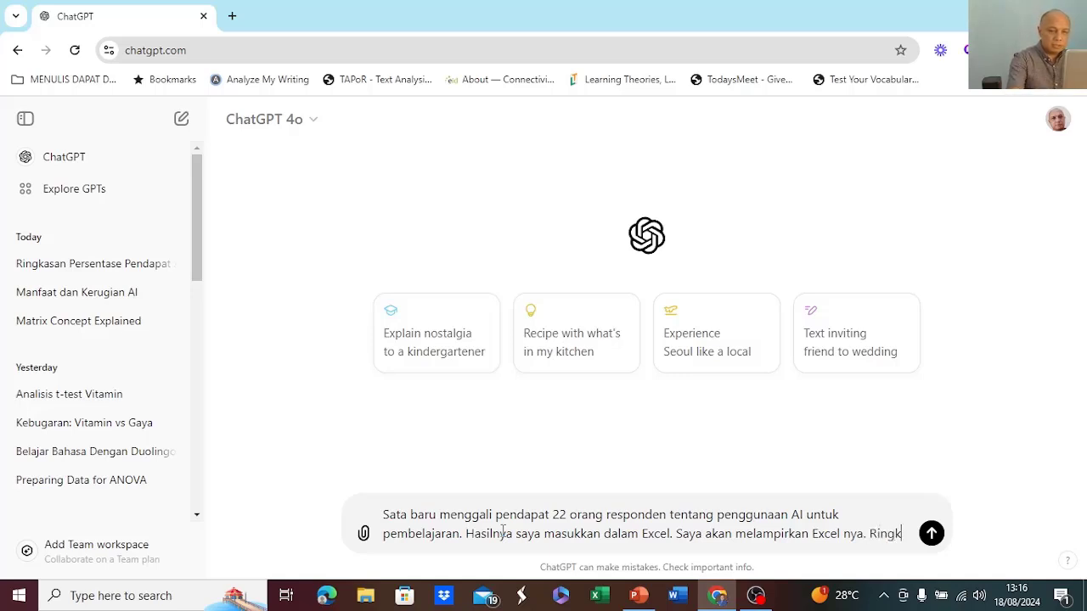
type("as hasil")
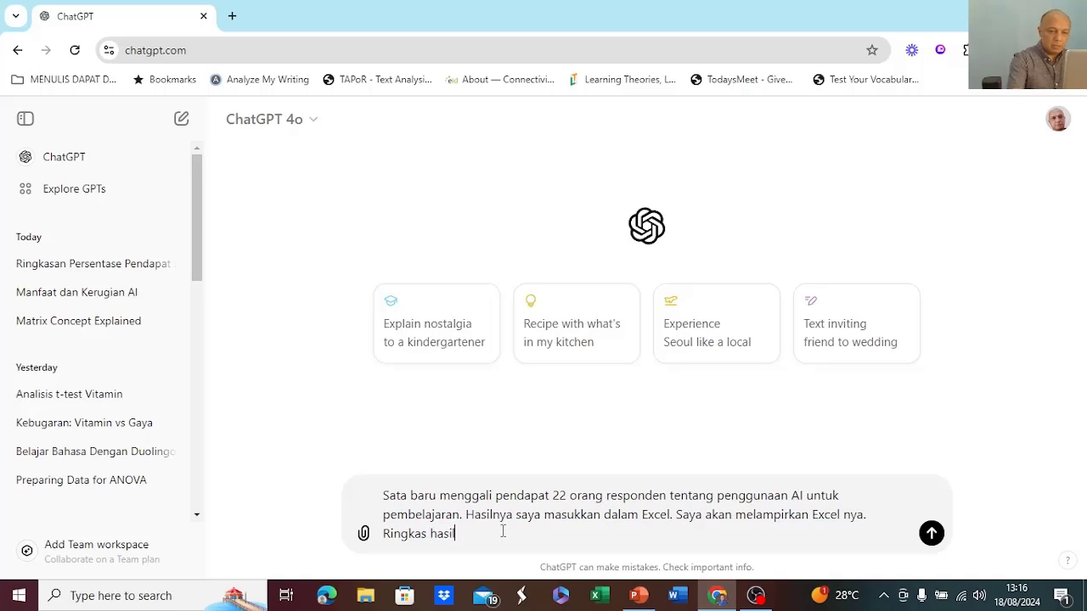
type(" an")
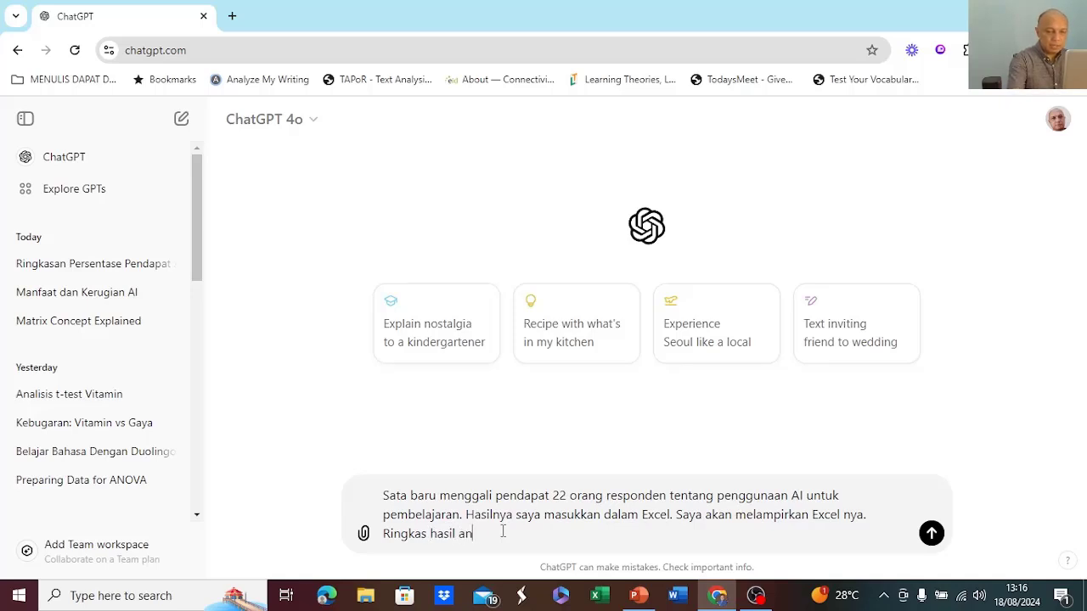
type("gket tersebut ")
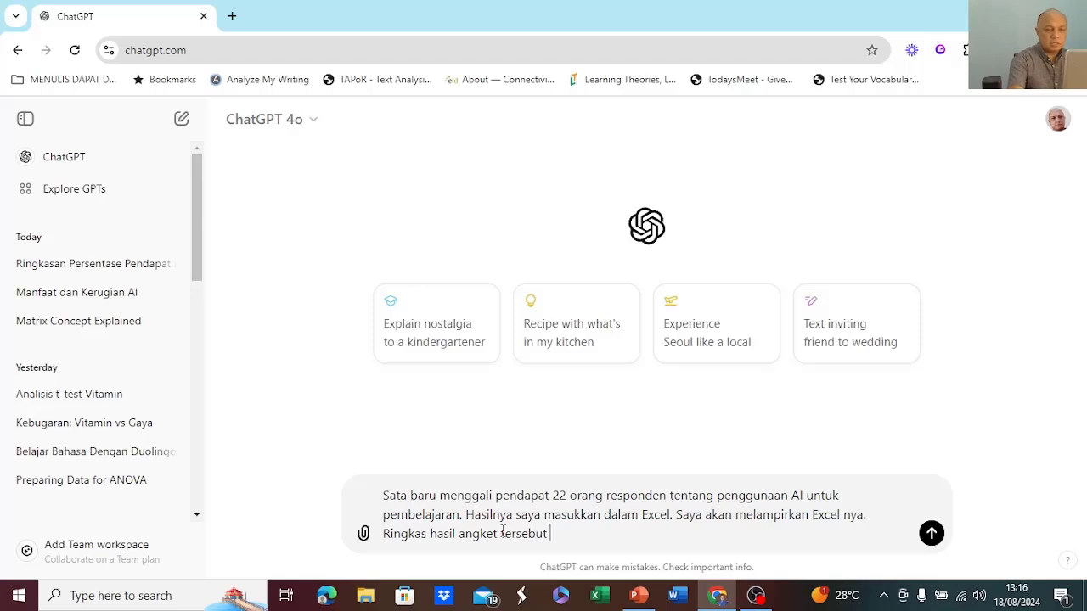
type("dengan menyat")
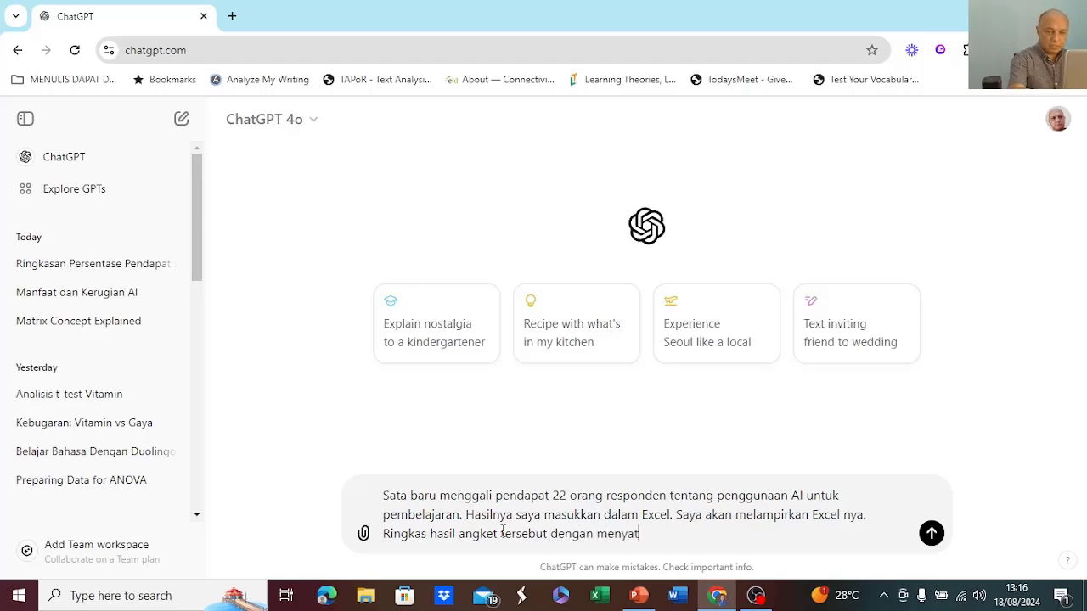
type("akan pr")
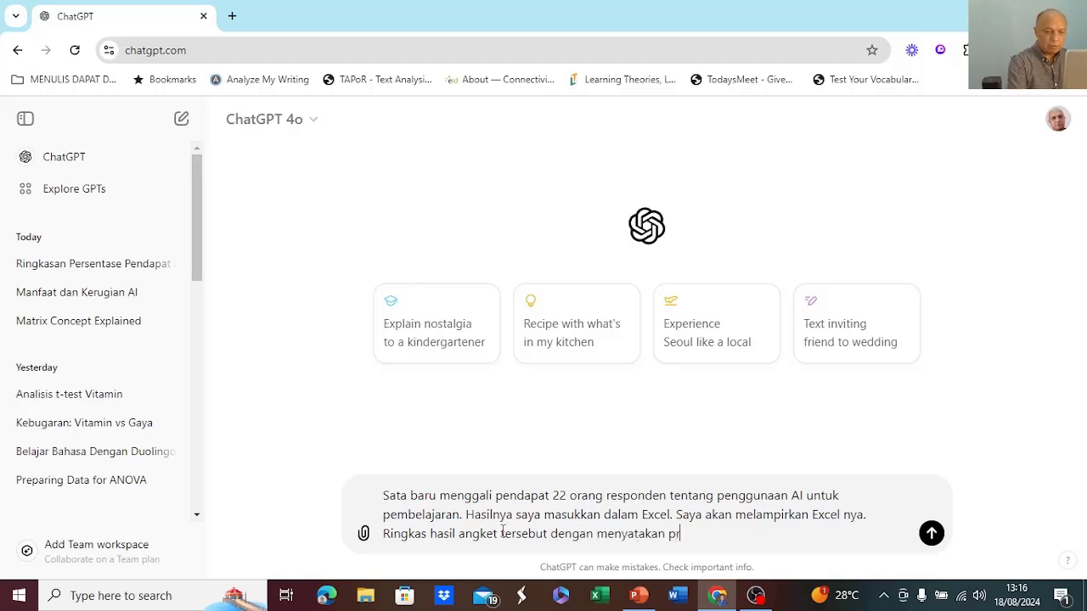
type("osentase ")
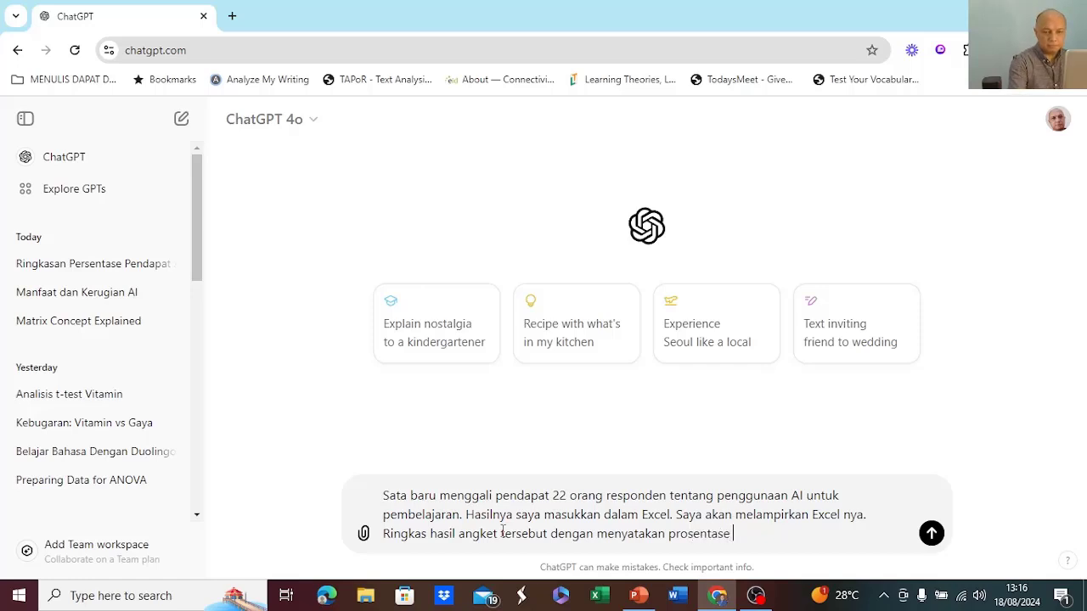
type("mereka yan")
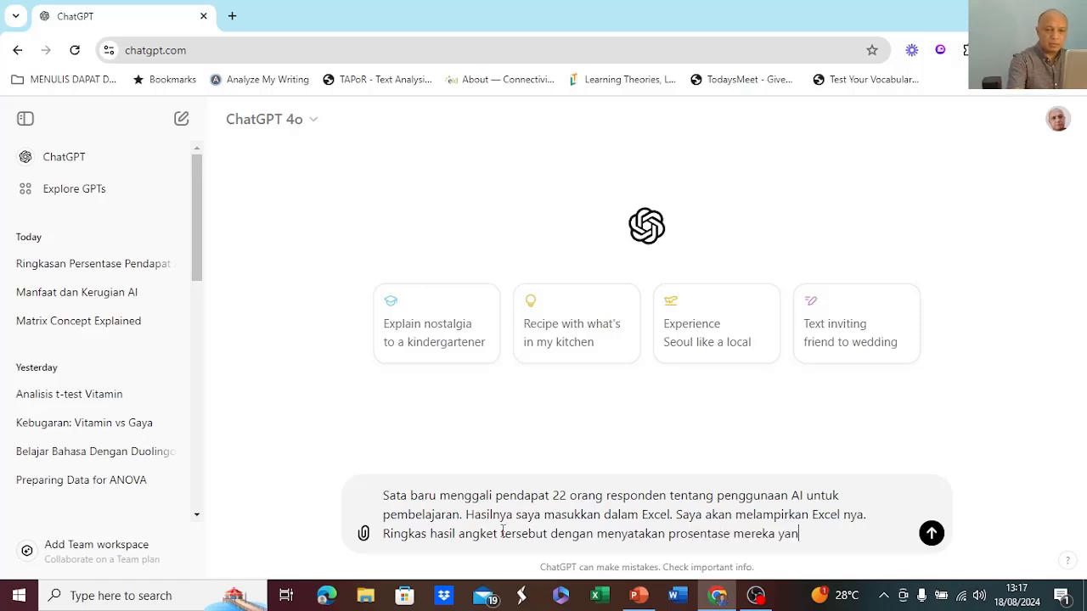
type("g setuju")
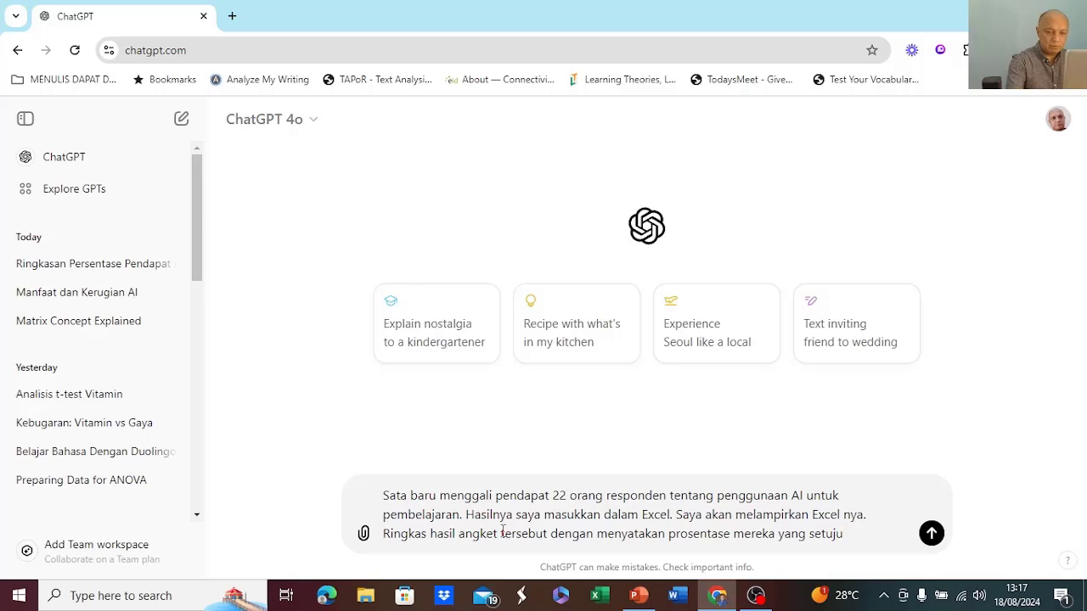
type(", tidak setuj")
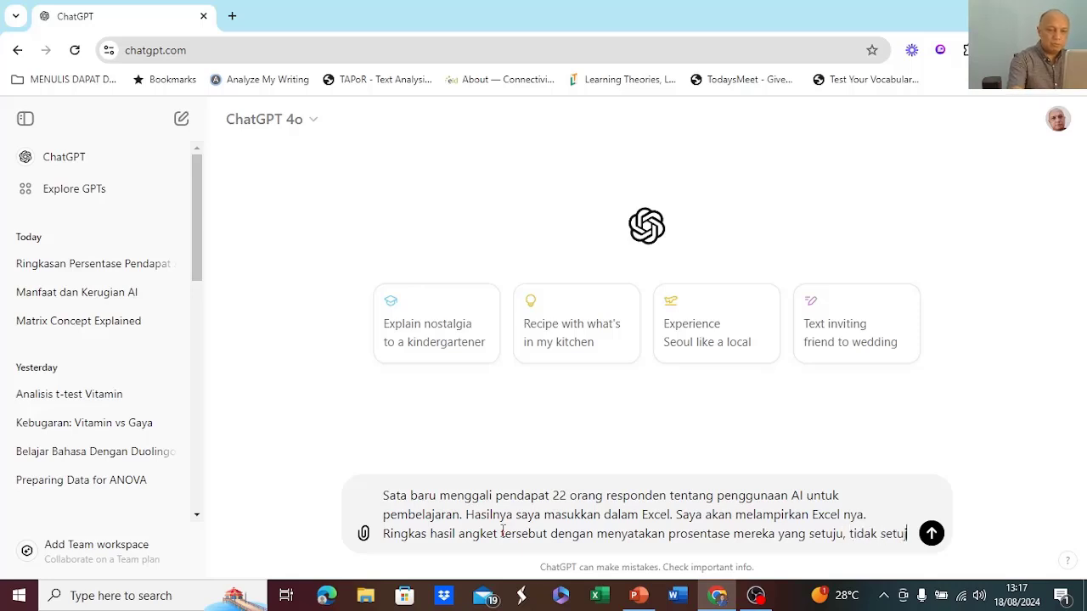
type("u, dan t")
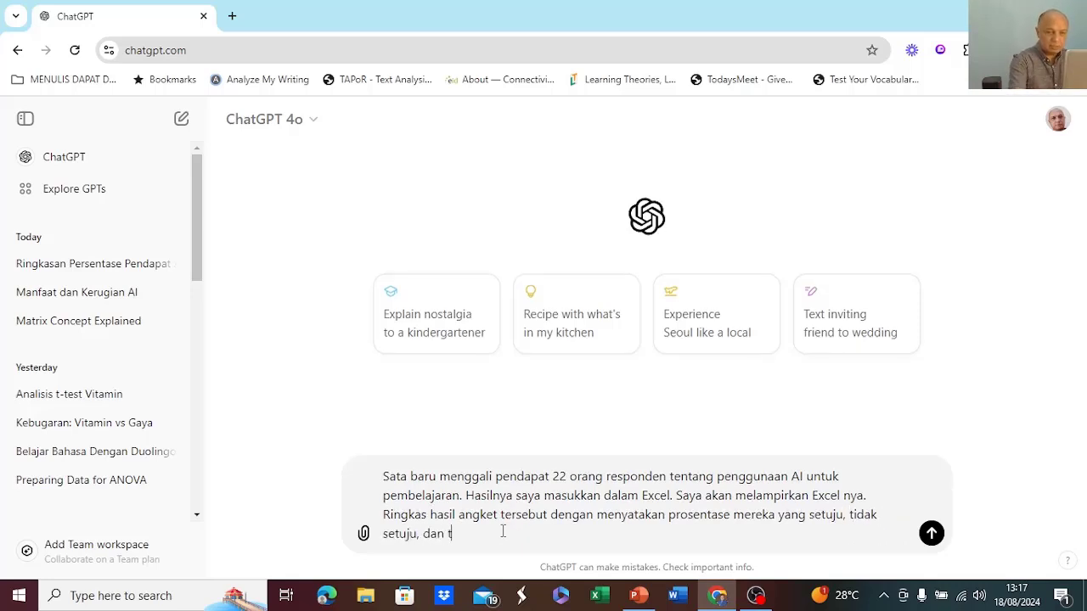
type("idak tahu.")
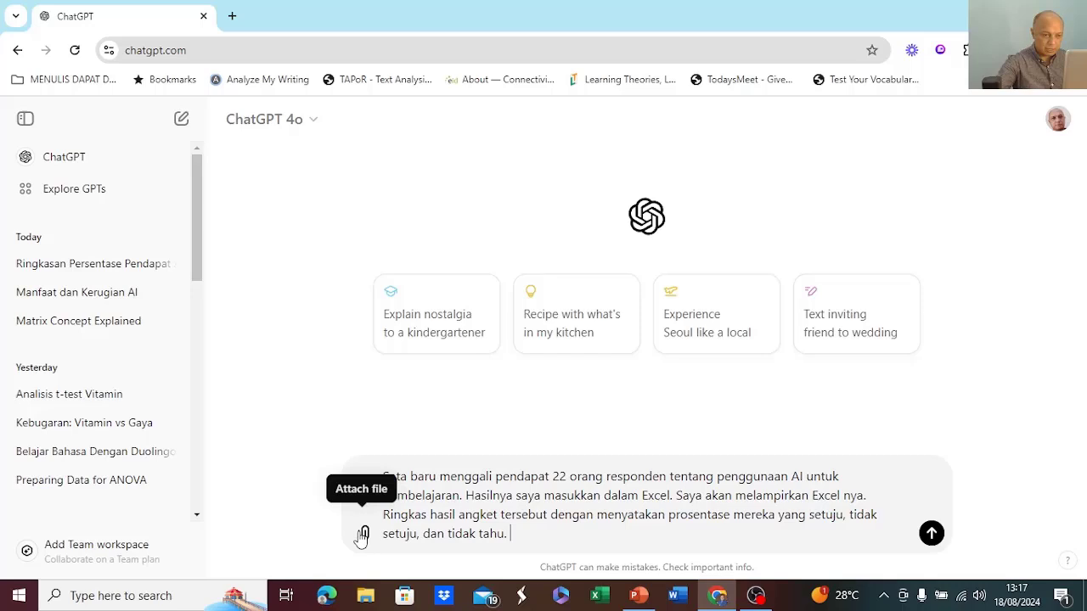
Step: Attach the file "DATA ANGKET PENDAPAT AI.csv" from the CONVERGENT DESIGN folder to the prompt and send it
left_click(361, 536)
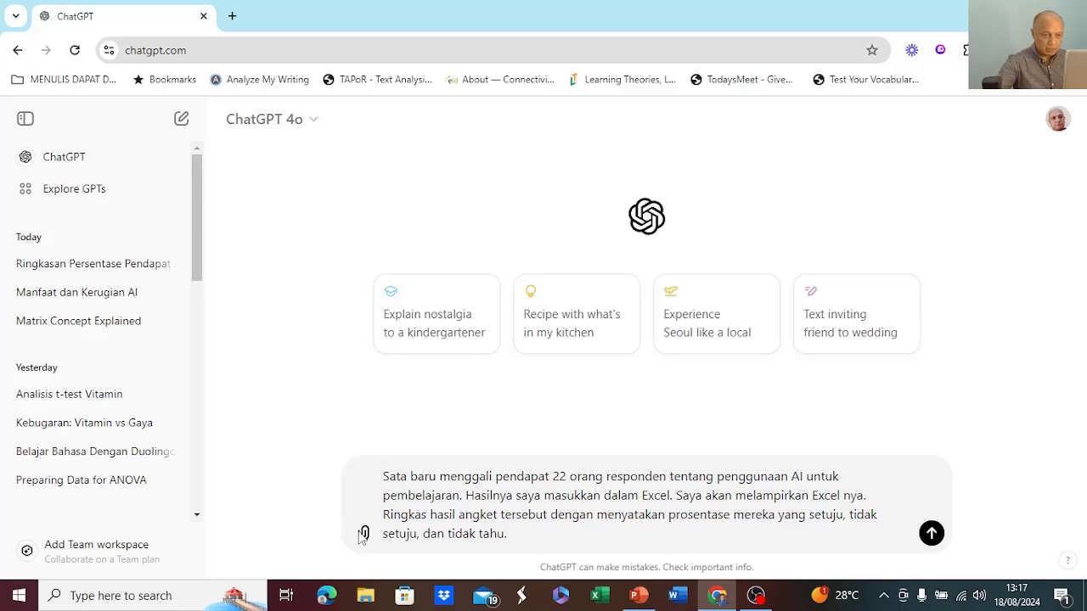
left_click(437, 500)
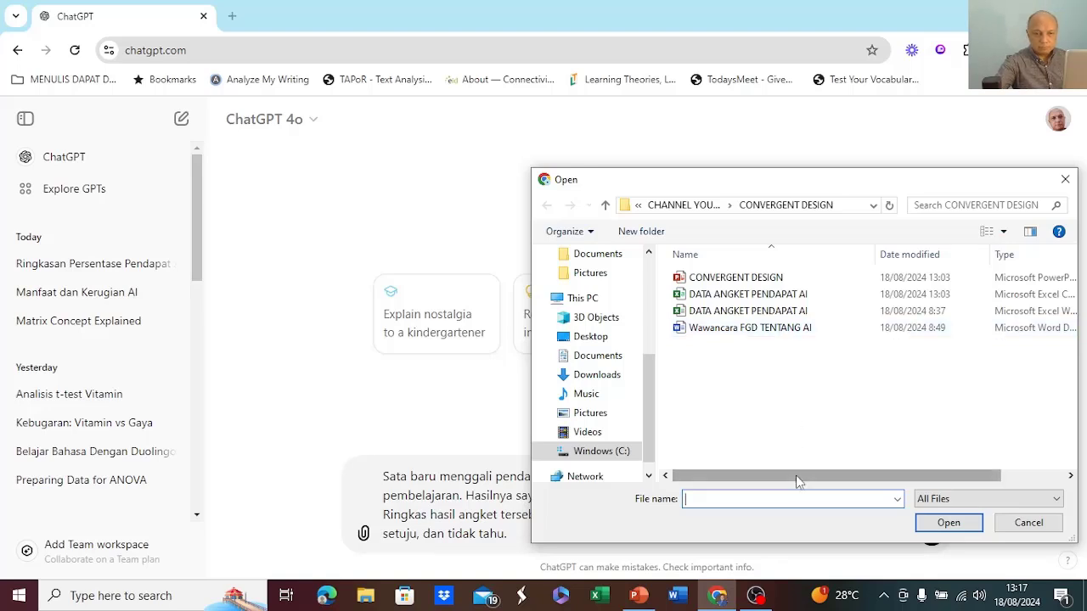
left_click_drag(798, 482, 841, 486)
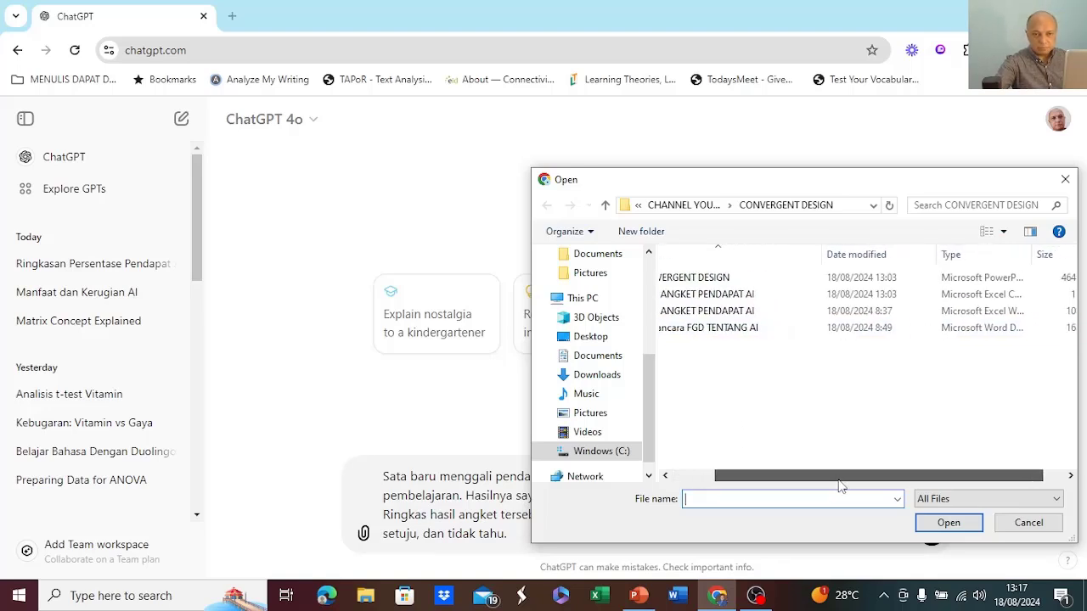
left_click(761, 295)
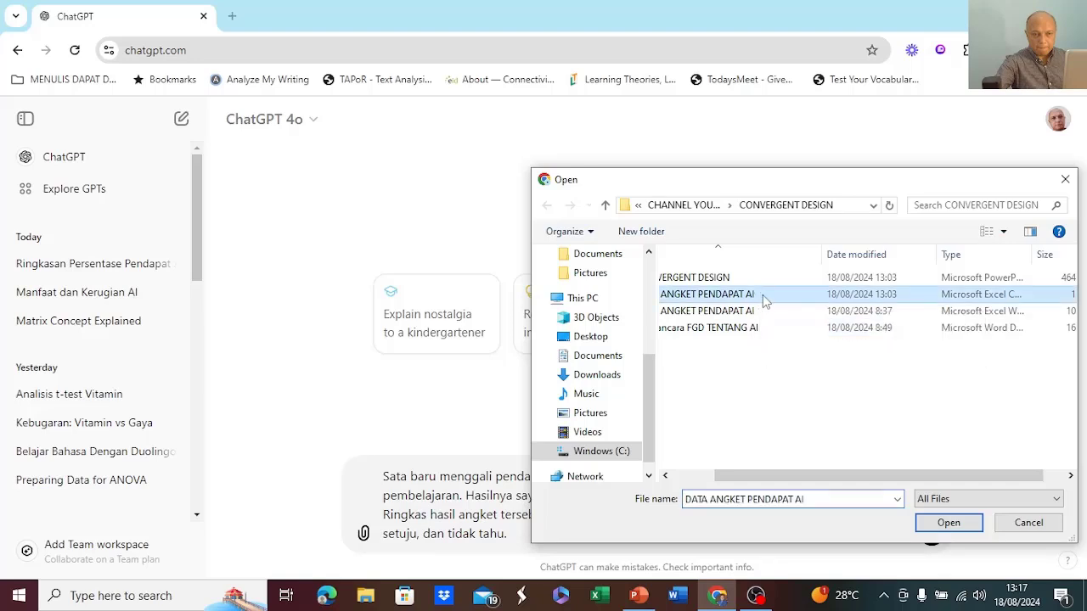
left_click(949, 522)
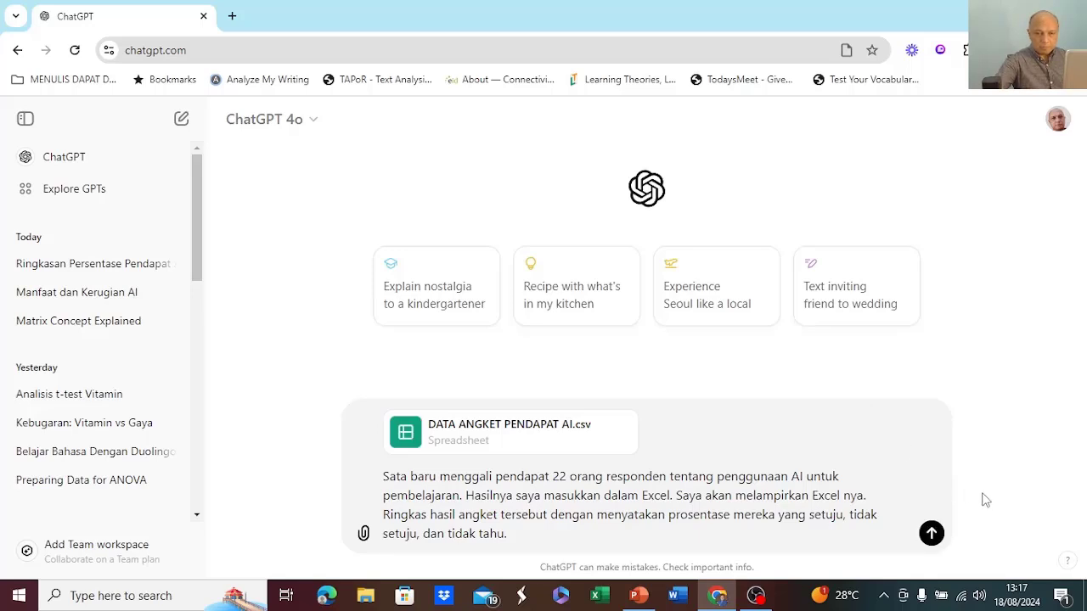
left_click(932, 533)
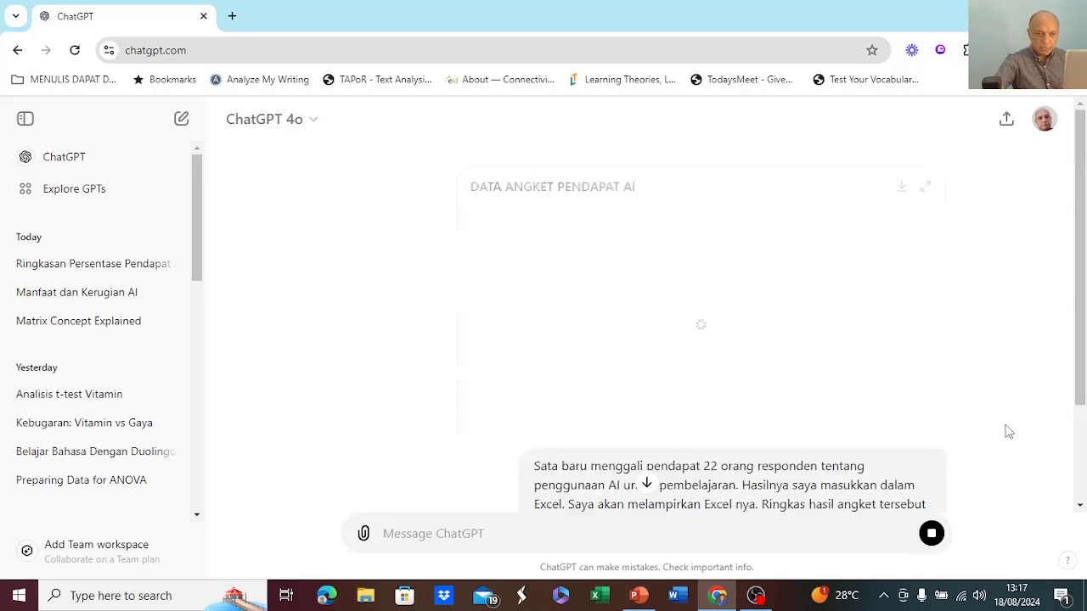
Step: Review the attached survey table and read the summary of agree, disagree and do-not-know percentages for each statement
scroll(833, 416, "down", 10)
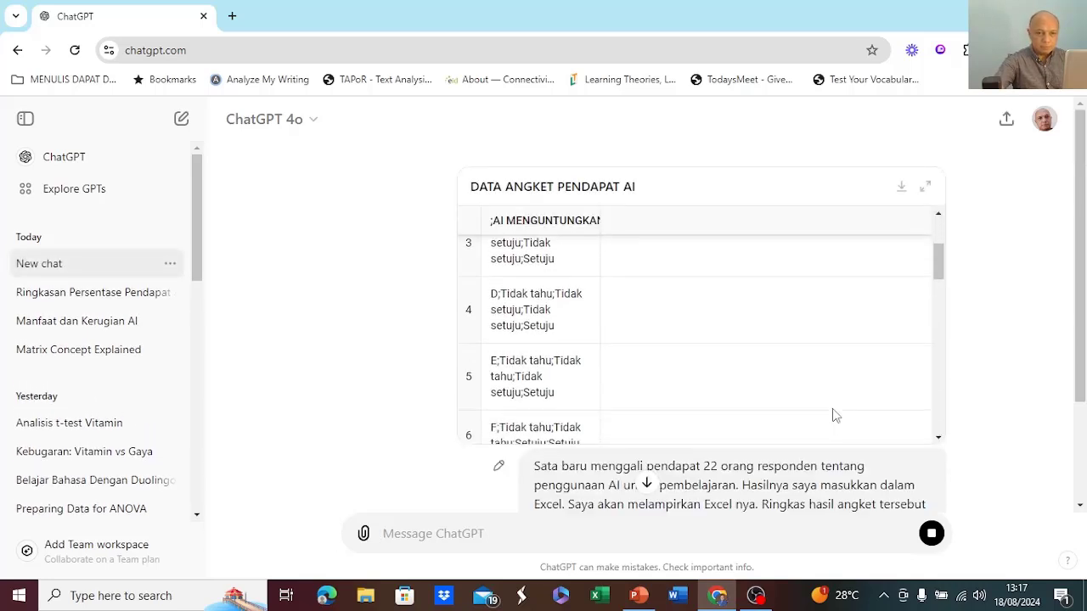
scroll(832, 417, "down", 4)
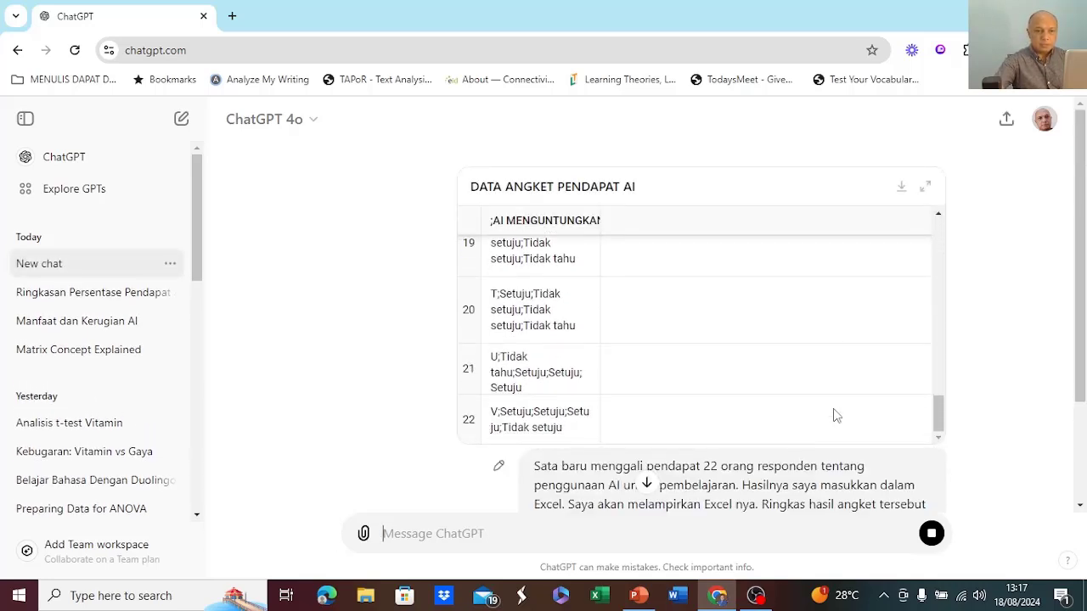
scroll(948, 456, "down", 2)
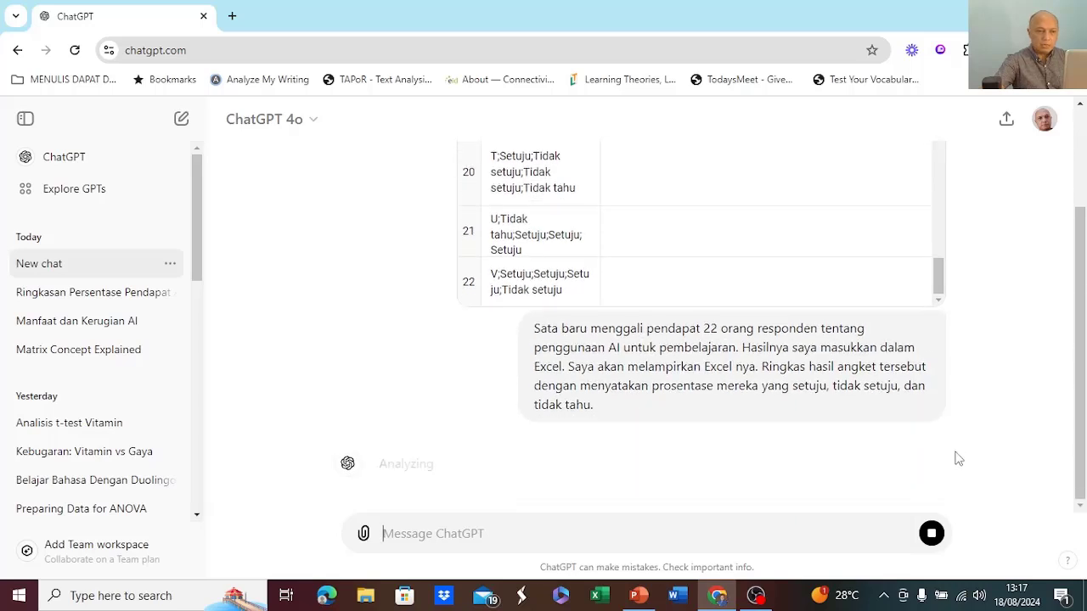
scroll(953, 456, "up", 2)
scroll(953, 456, "down", 2)
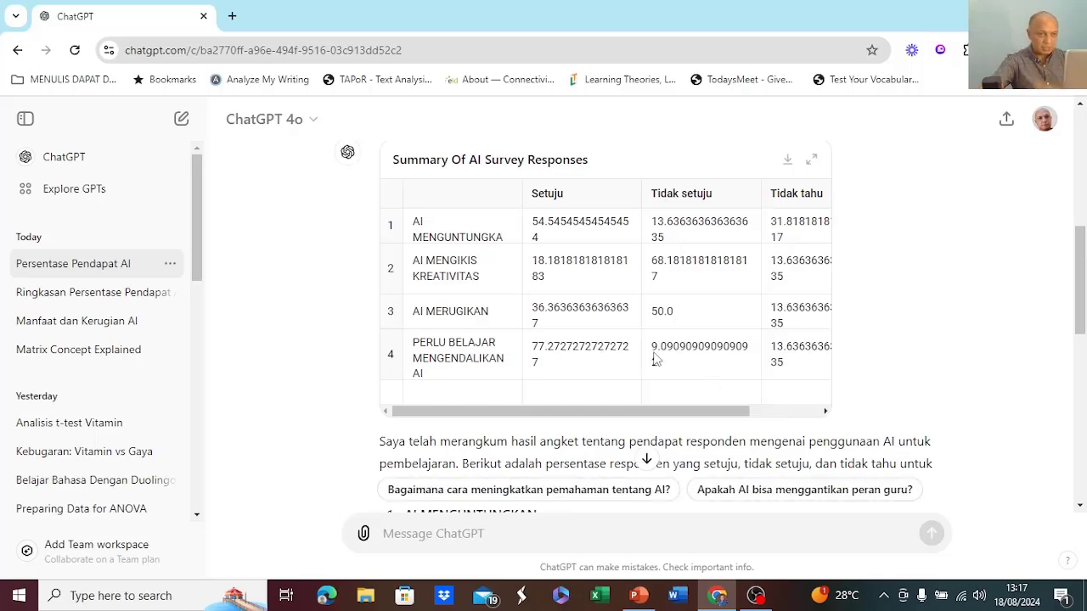
scroll(554, 372, "down", 4)
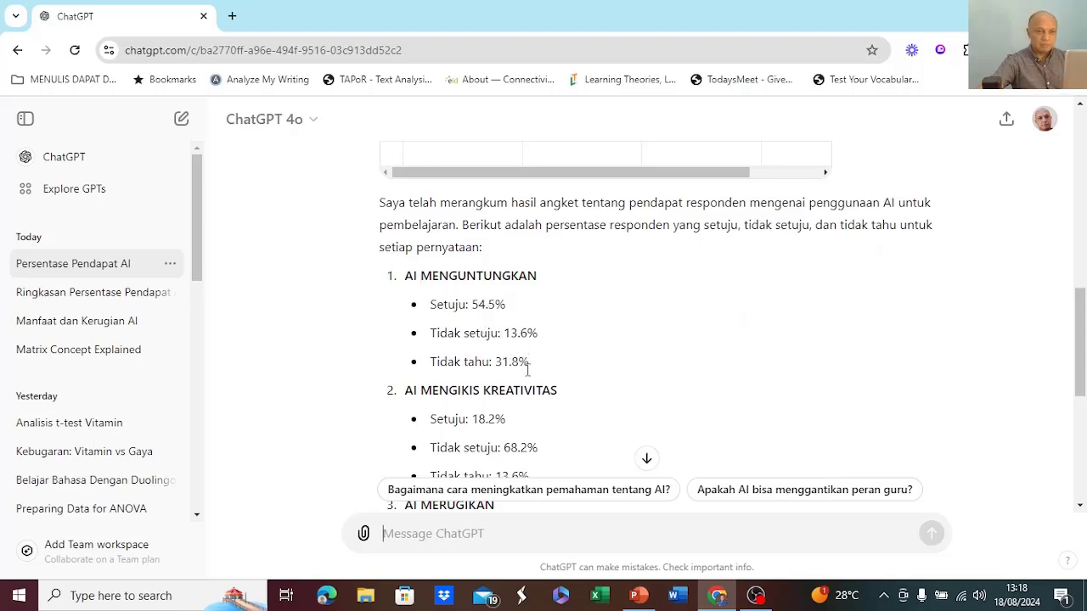
scroll(586, 379, "down", 2)
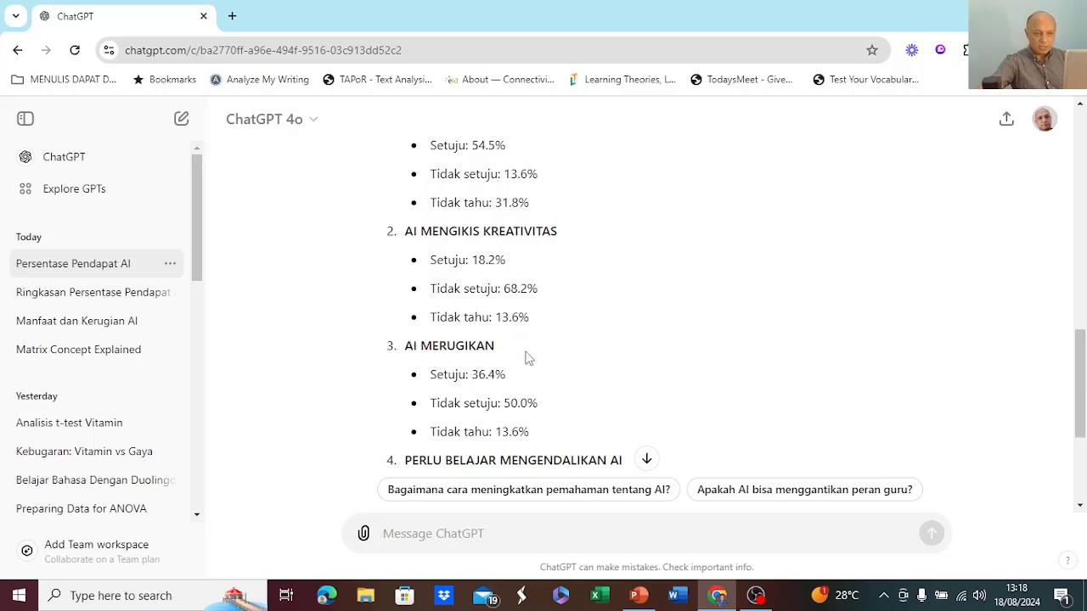
scroll(529, 357, "down", 1)
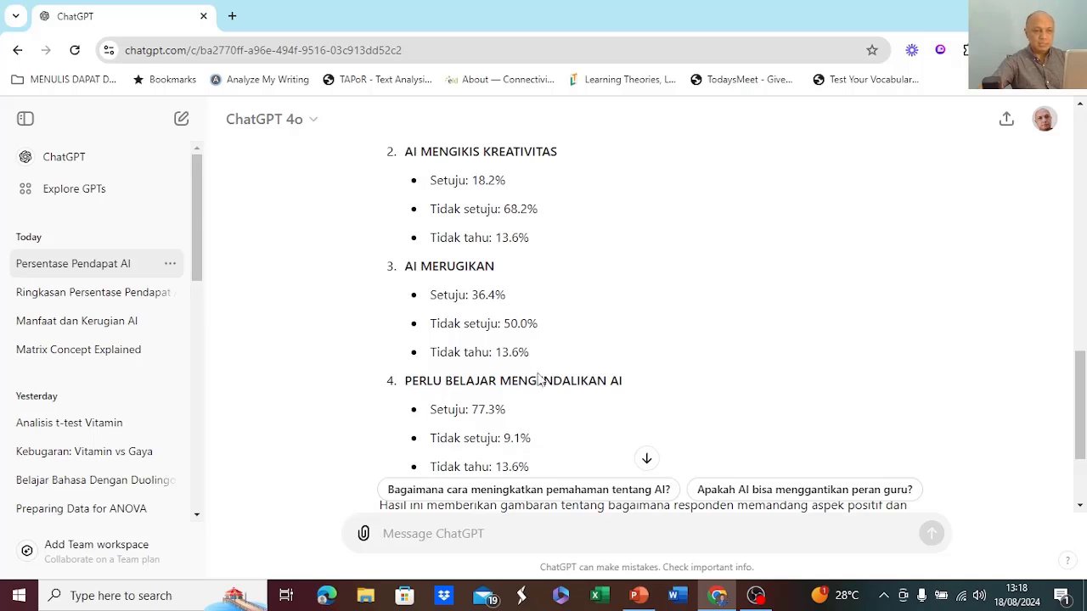
scroll(548, 399, "down", 1)
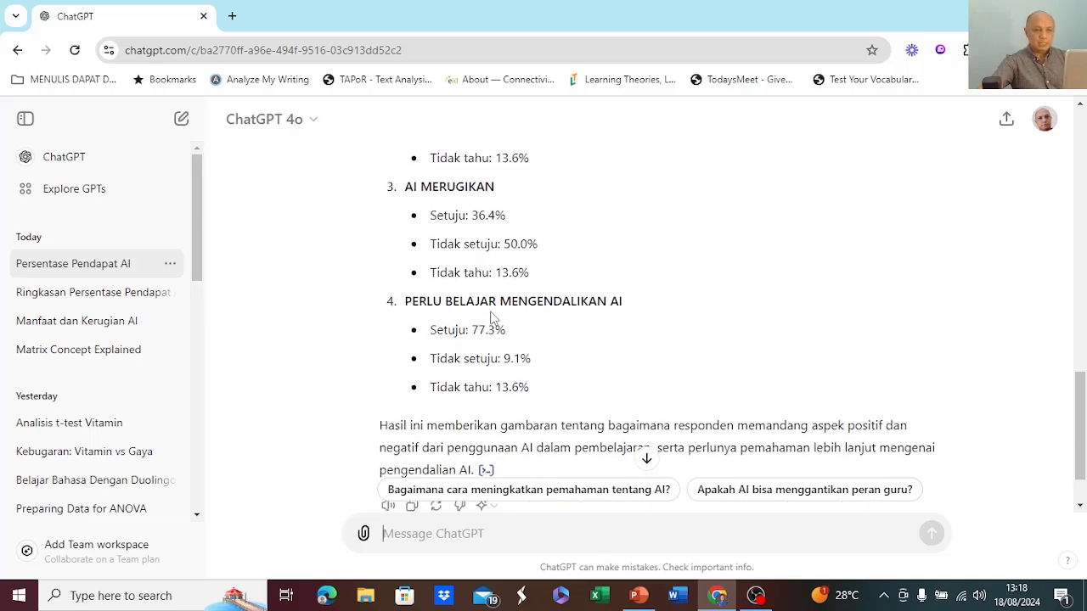
scroll(636, 344, "down", 1)
scroll(637, 347, "up", 1)
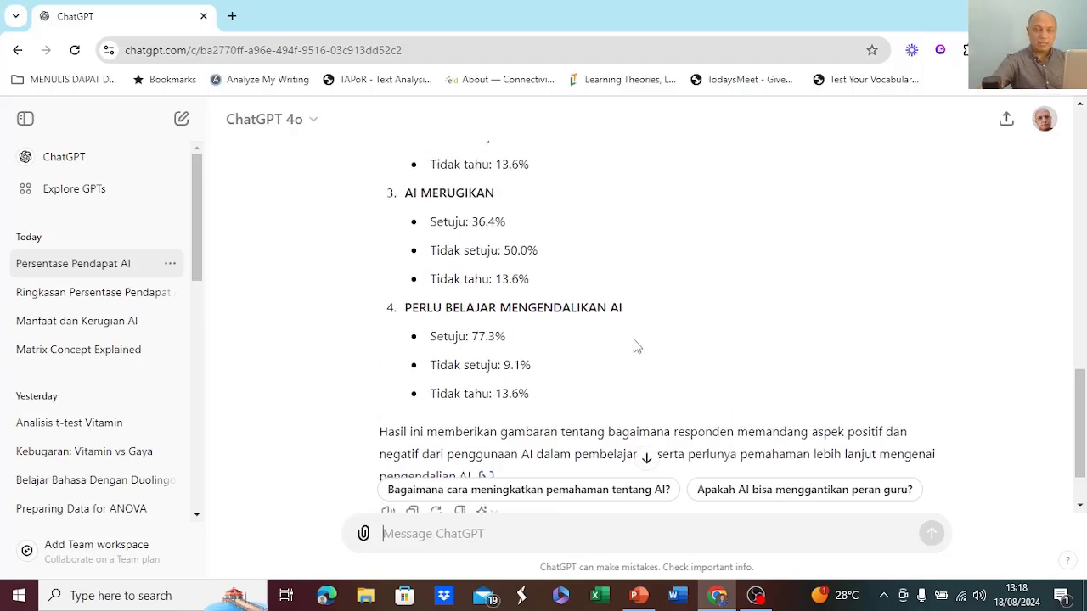
scroll(636, 346, "down", 1)
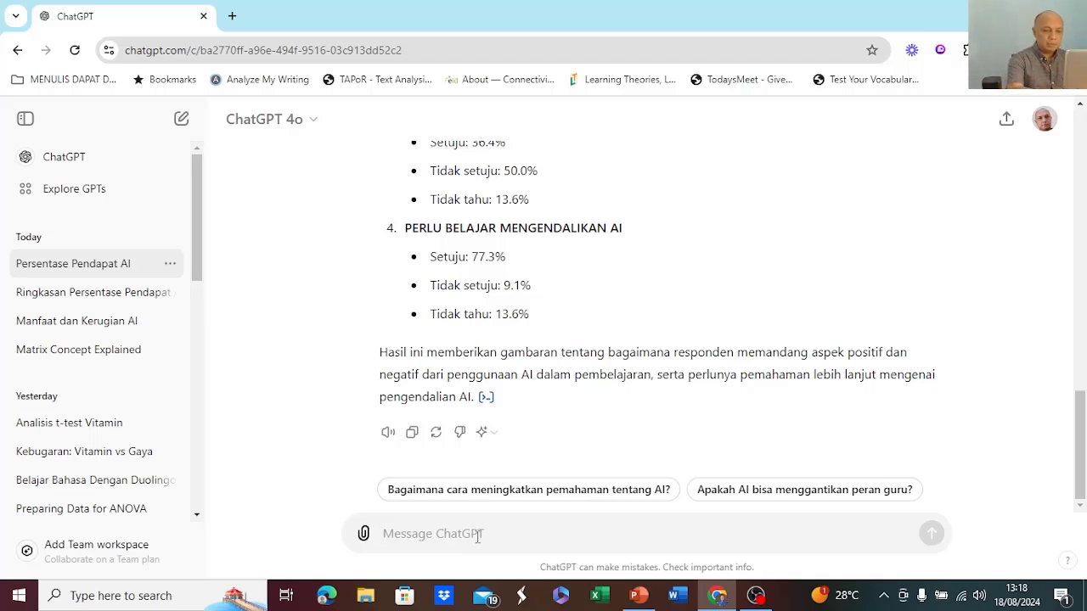
Step: Send the follow-up prompt "Sajikan hasilnya dalam bentuk diagram batang untuk masing-masing pernyataan di atas!"
type("Sajikan has")
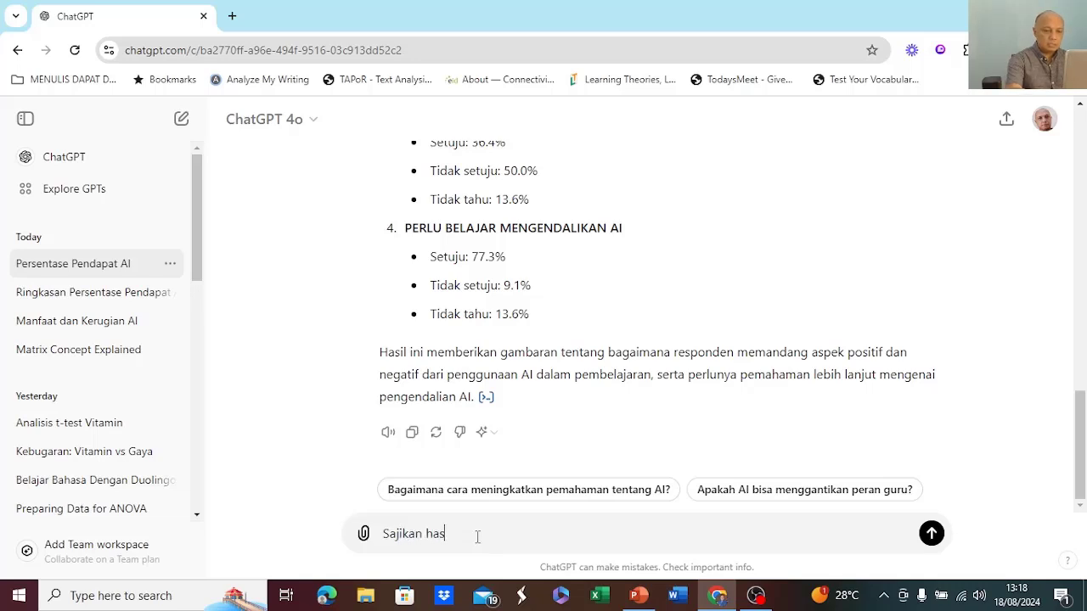
type("ilnya dalam b")
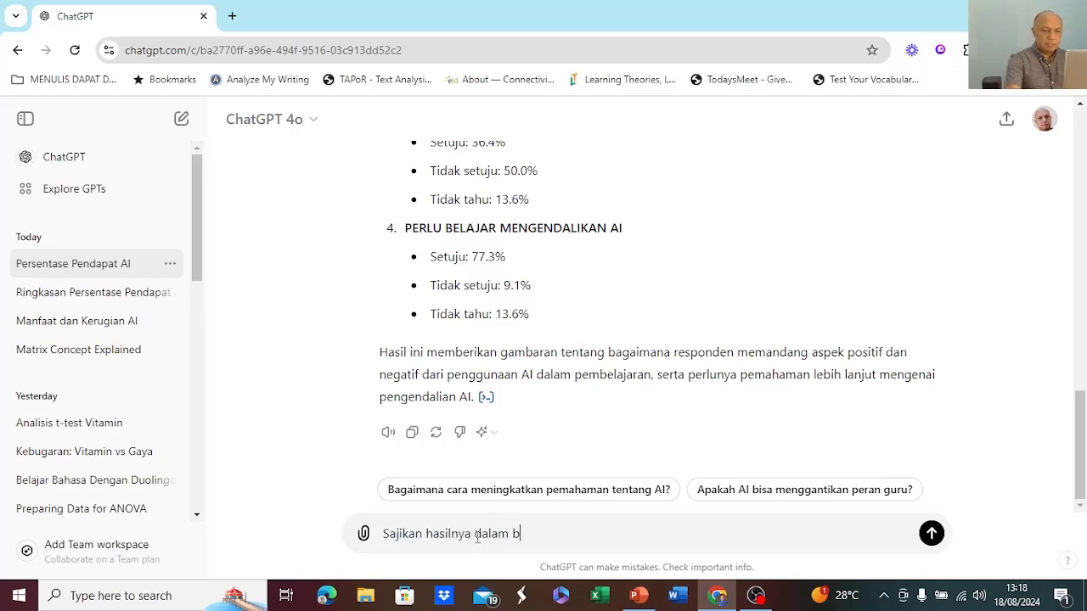
type("entuk t")
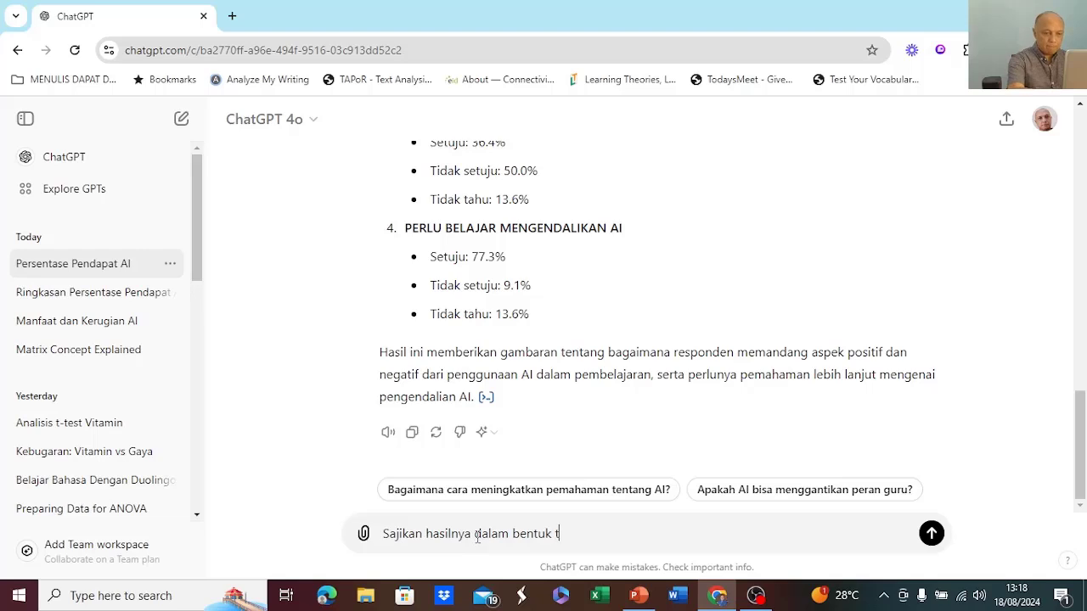
key("BackSpace")
type("diagram batang")
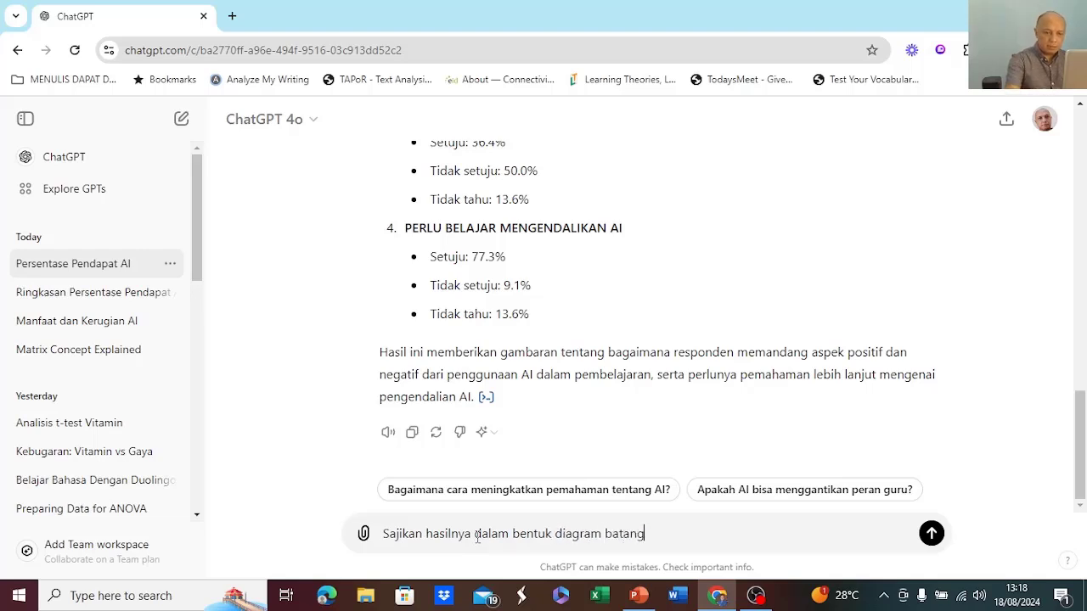
type(" untuk masin")
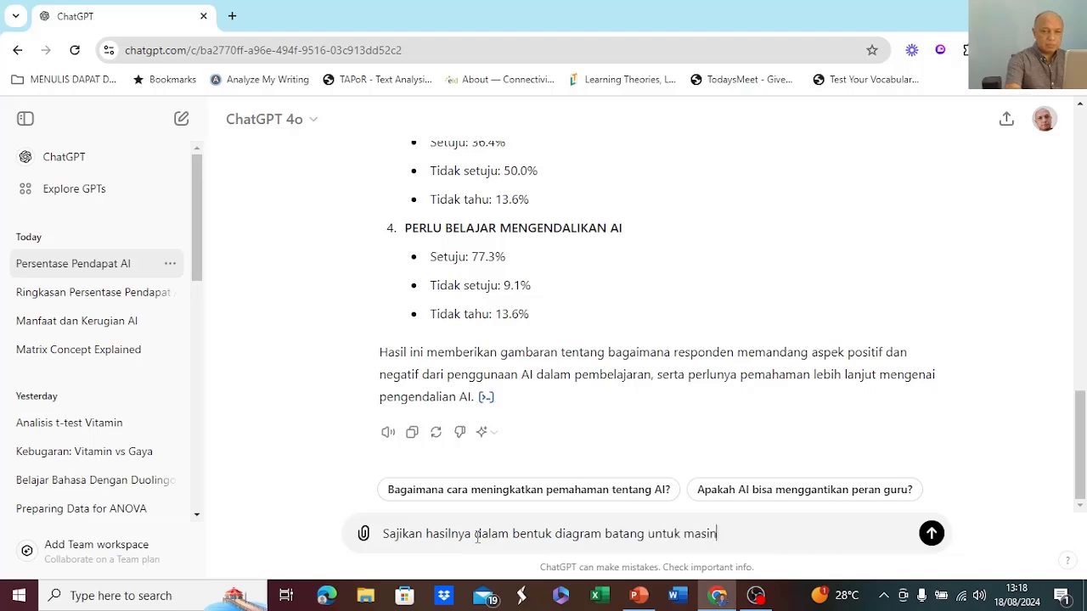
type("g-masing ")
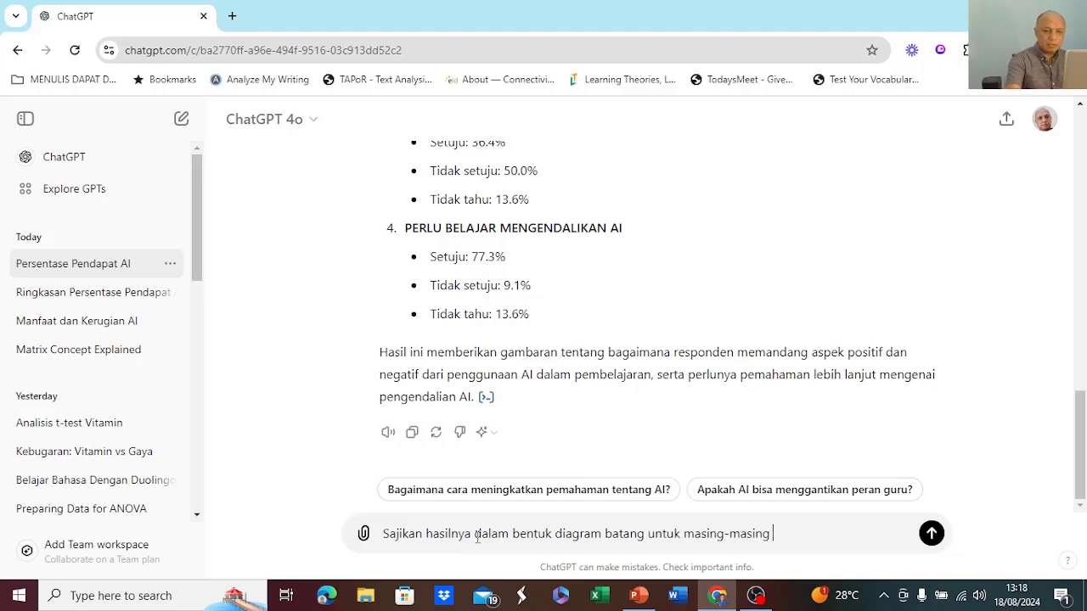
type("pernyataan ")
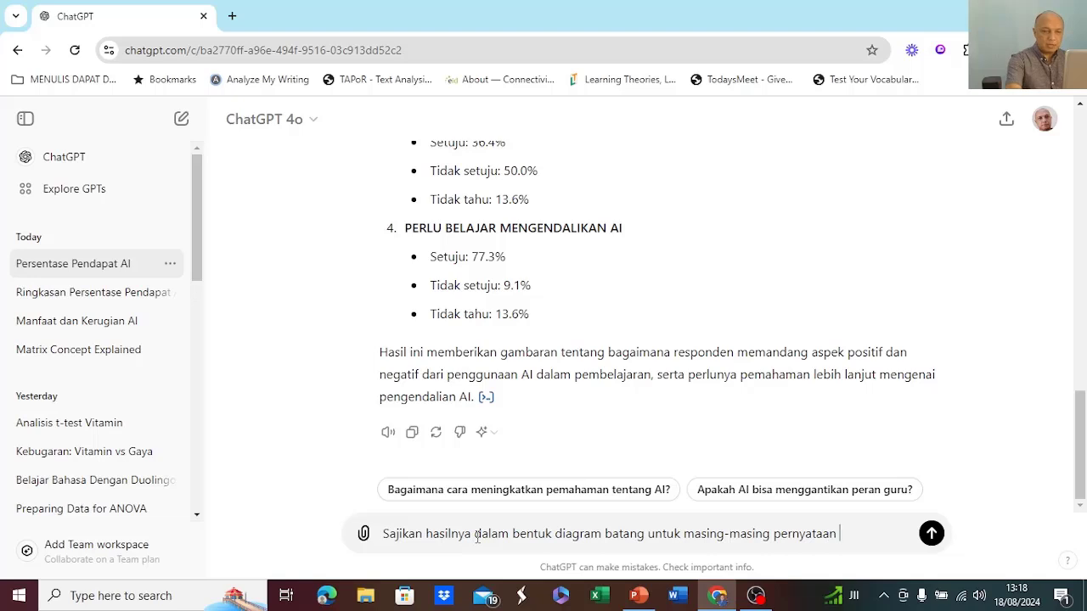
type("di atas!")
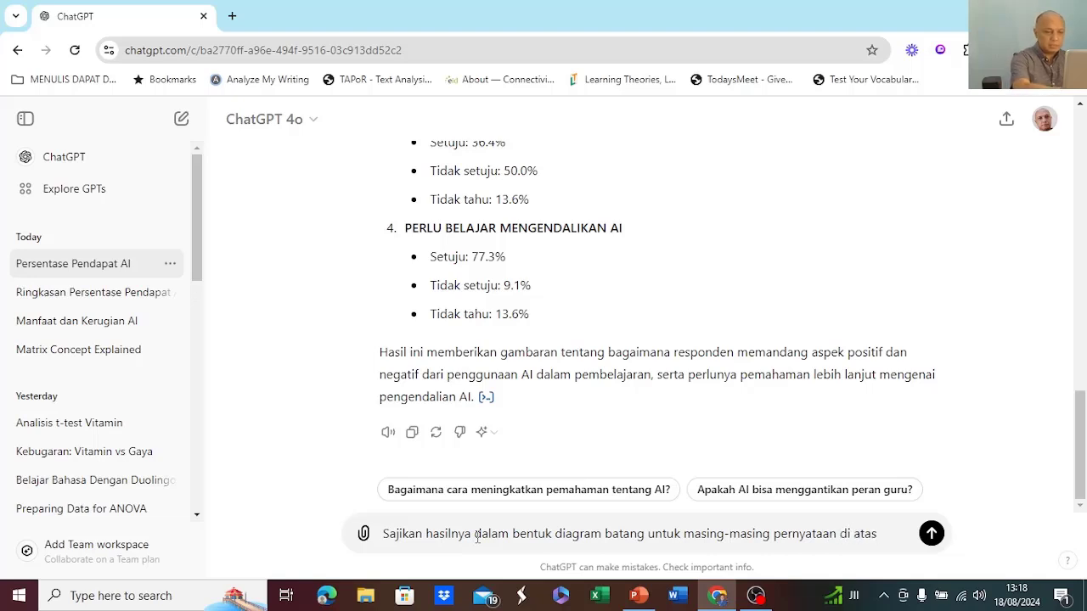
left_click(932, 535)
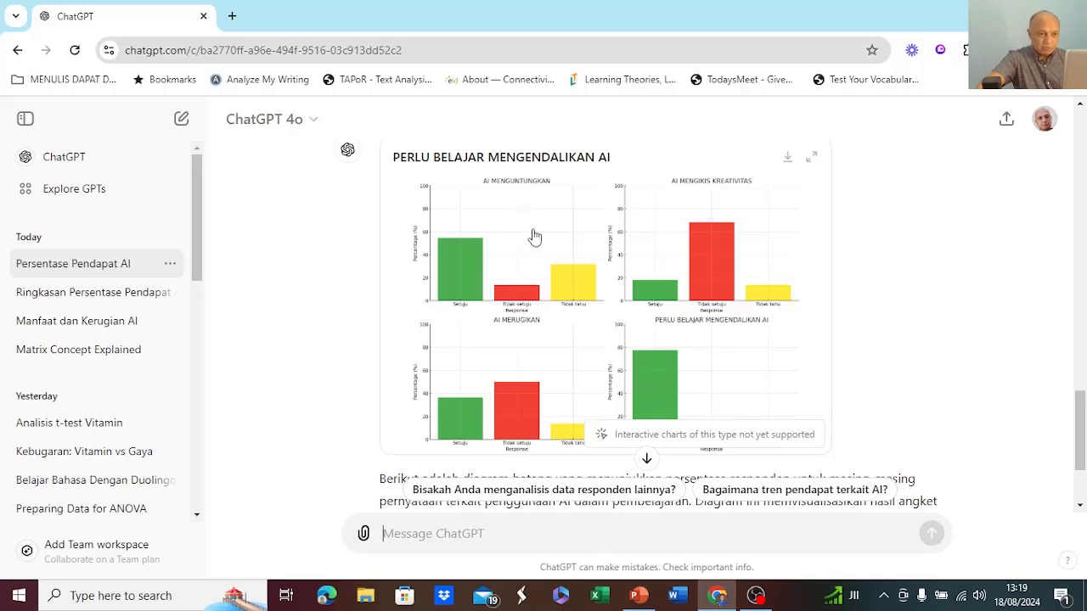
Step: Look over the combined bar charts and send the follow-up prompt "sajikan satu persatu supaya gambarnya lebih jelas!"
scroll(668, 315, "down", 2)
scroll(669, 314, "up", 4)
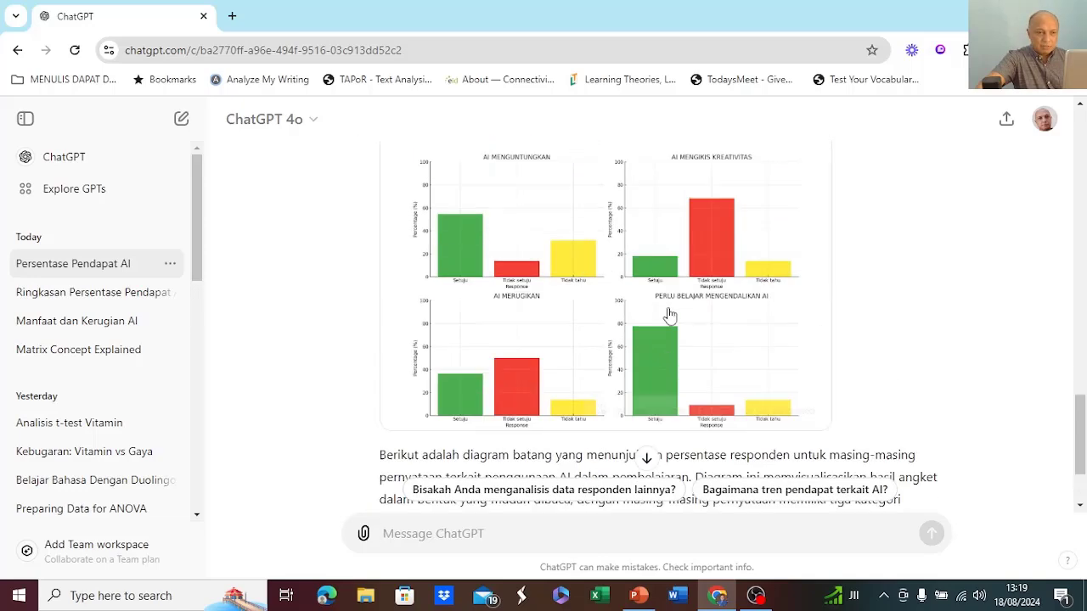
scroll(668, 314, "down", 3)
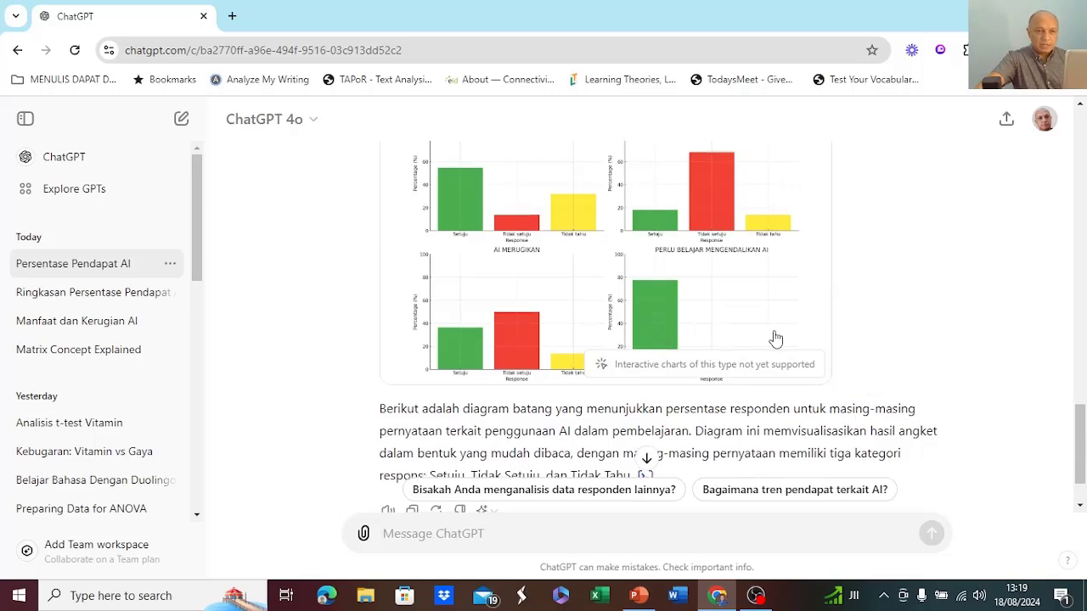
scroll(771, 337, "down", 1)
scroll(775, 331, "up", 3)
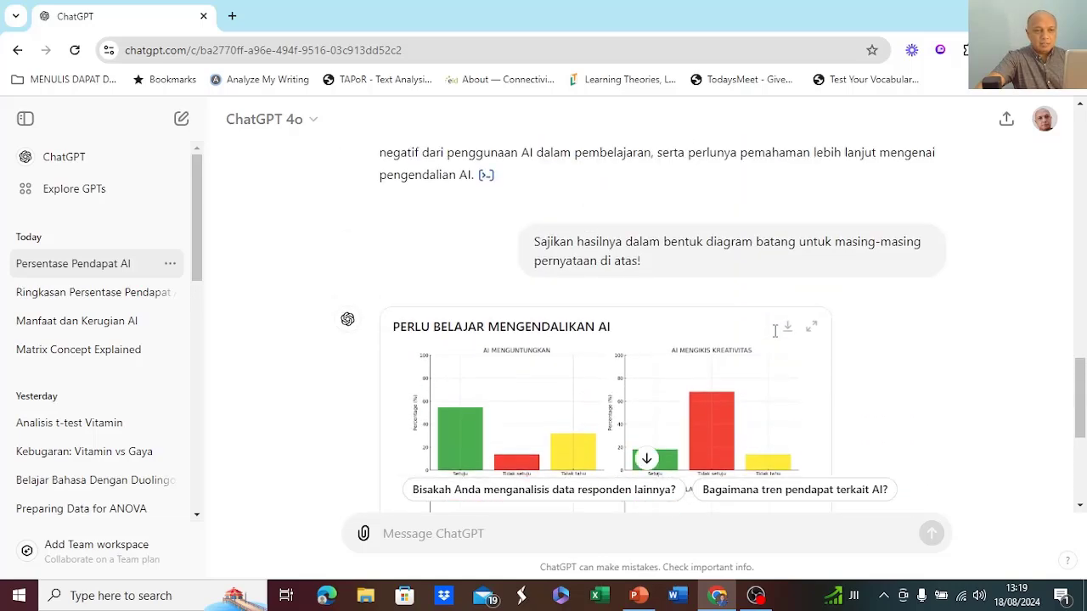
scroll(629, 287, "down", 3)
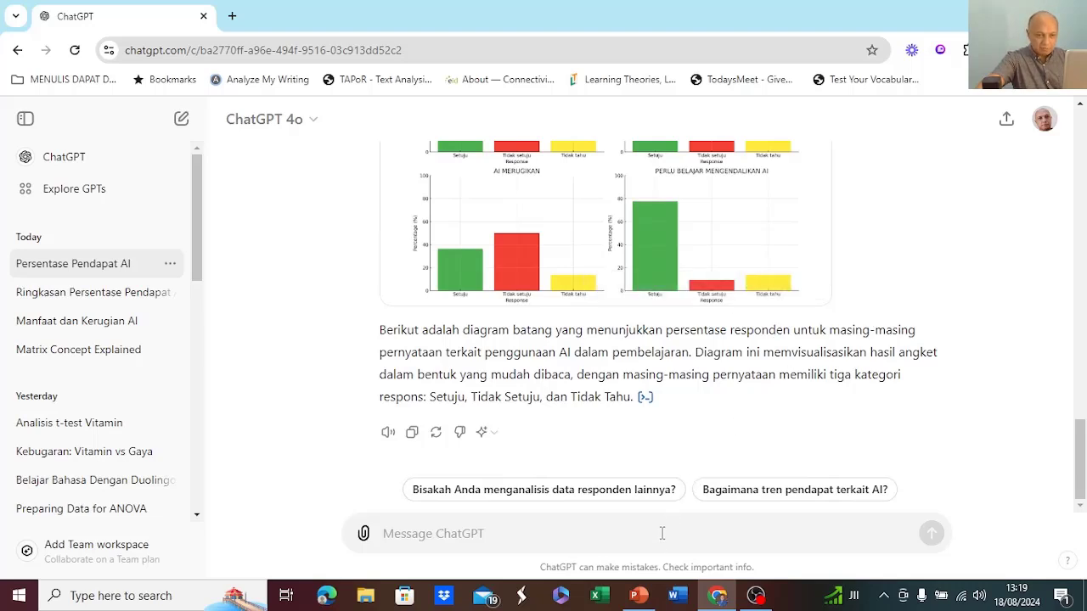
type("sajika")
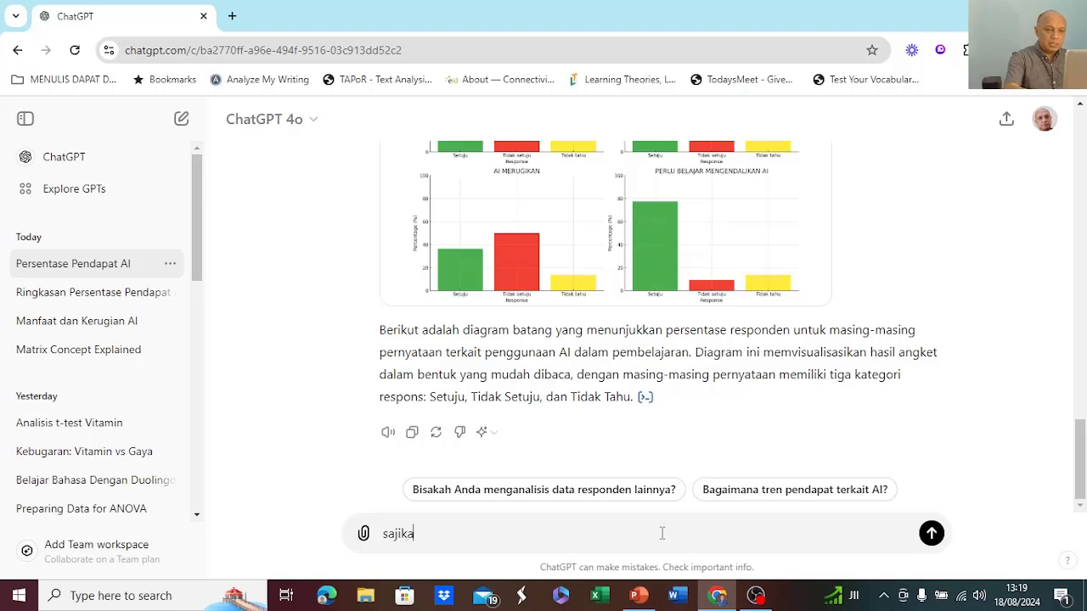
type("n satu persat")
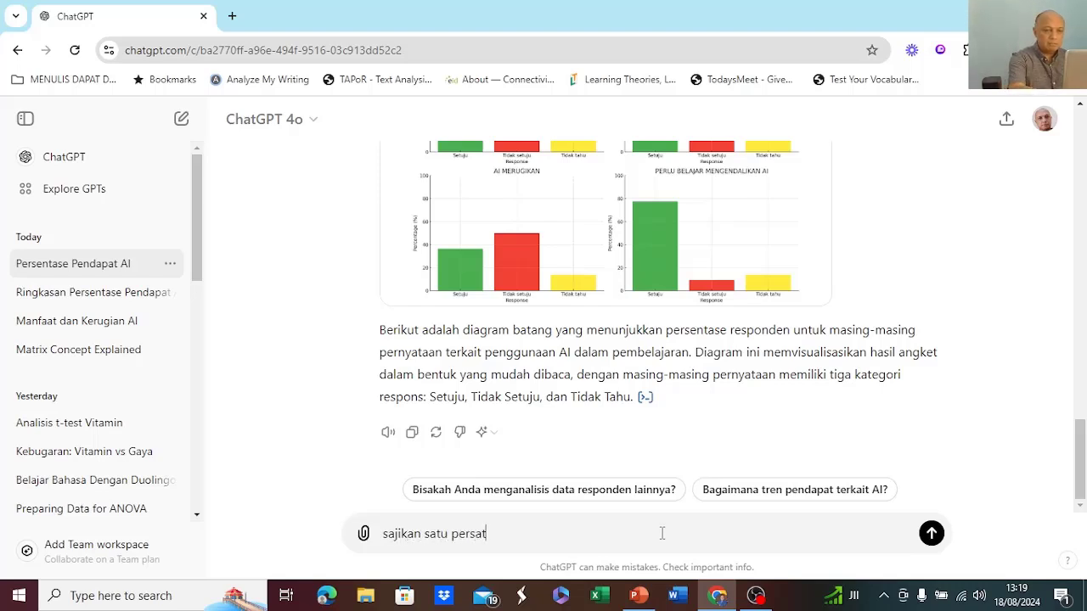
type("u supaya")
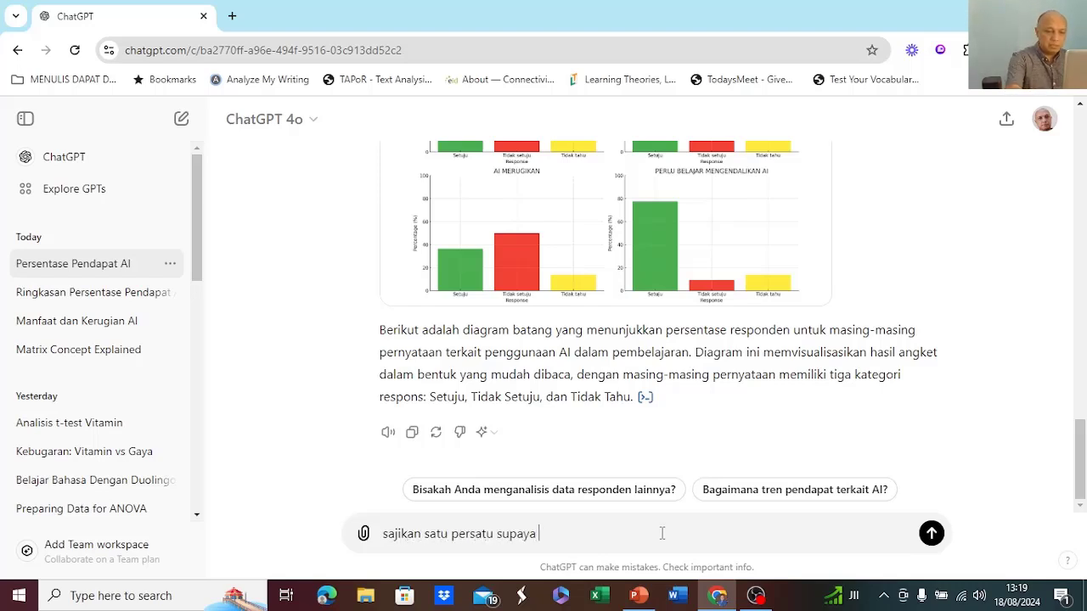
type(" gambarnya lebih jelas")
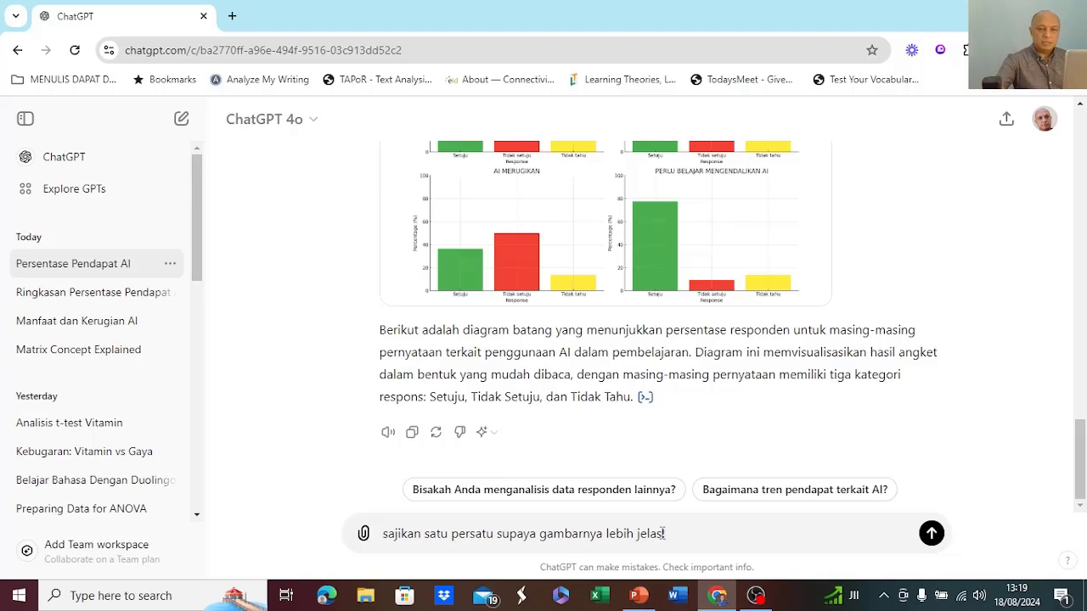
type("!")
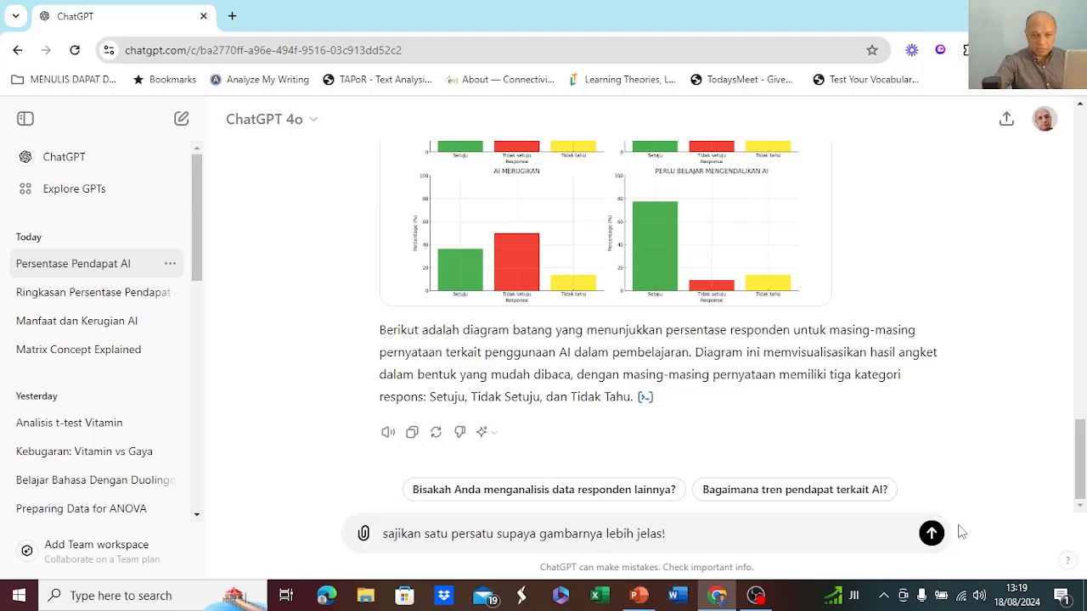
left_click(932, 533)
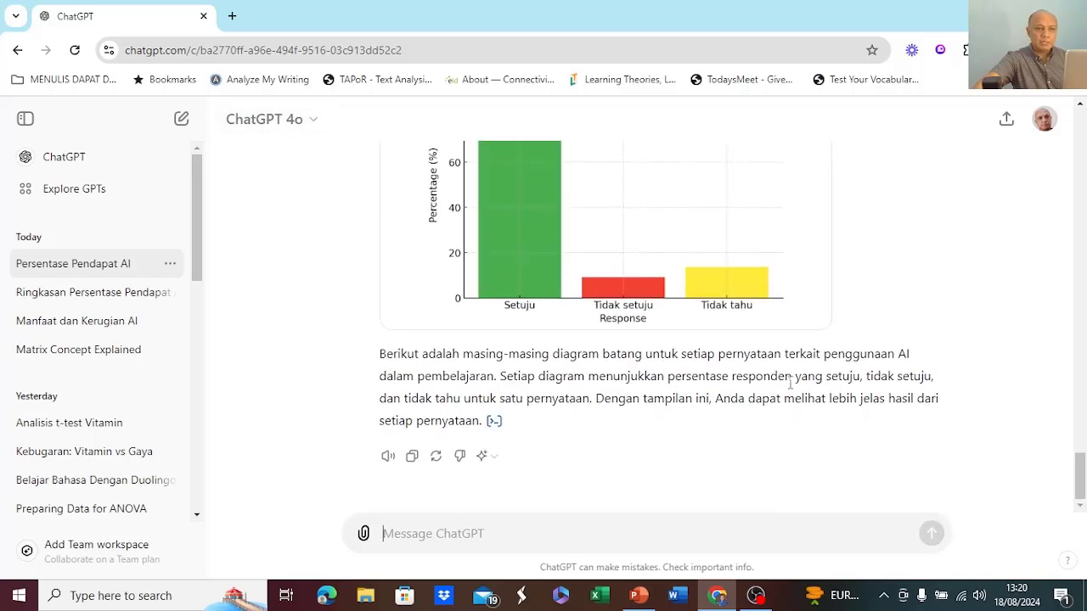
Step: Examine the separate bar charts for each statement, comparing the agree, disagree and do-not-know bars from "AI MENGUNTUNGKAN" onward
scroll(790, 383, "up", 15)
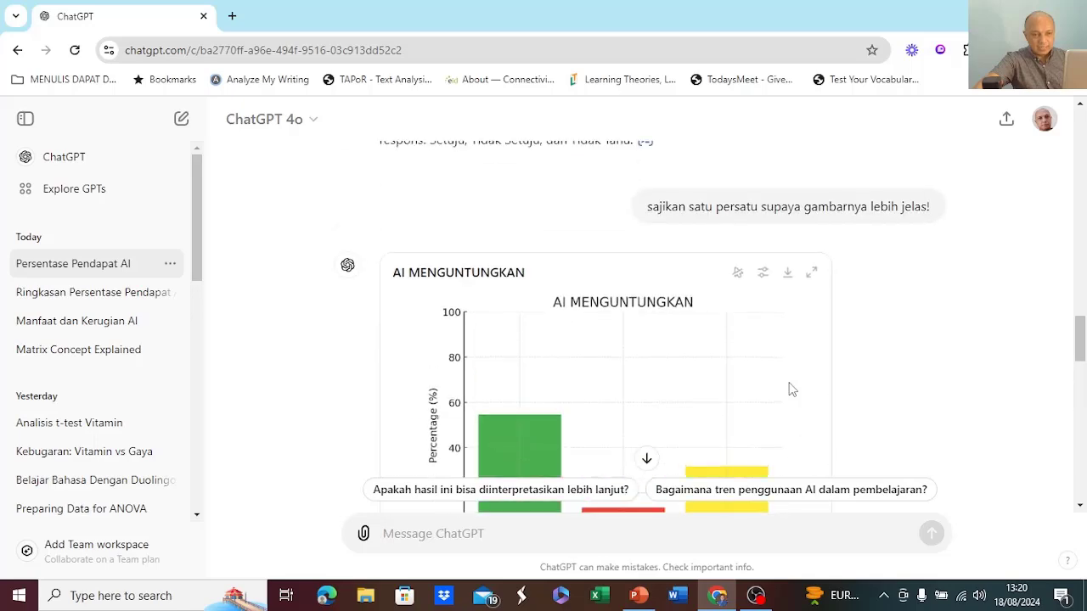
scroll(789, 389, "down", 3)
scroll(788, 382, "up", 3)
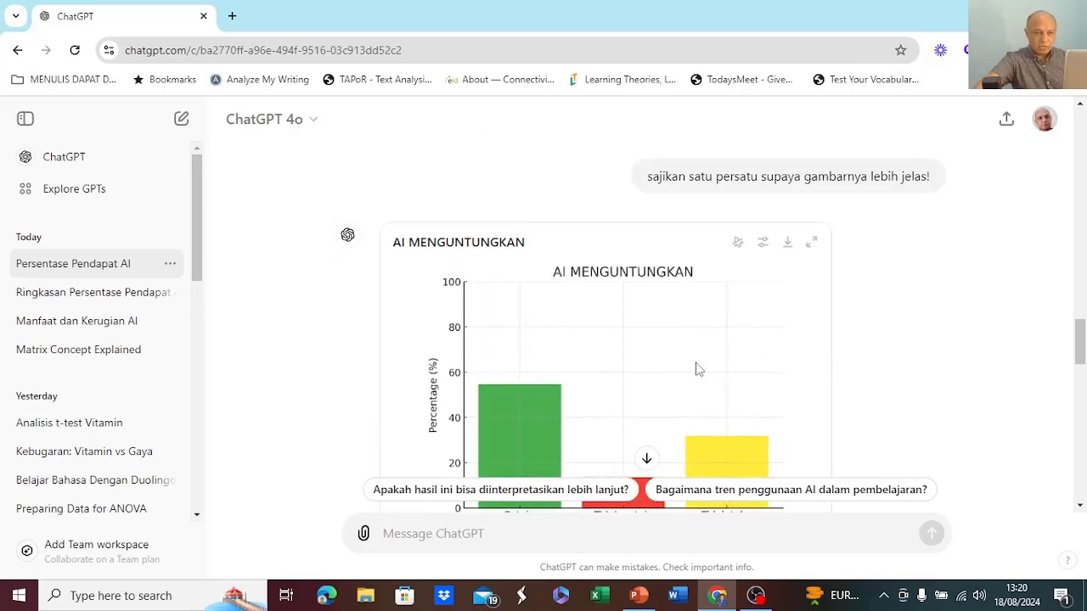
scroll(696, 369, "down", 2)
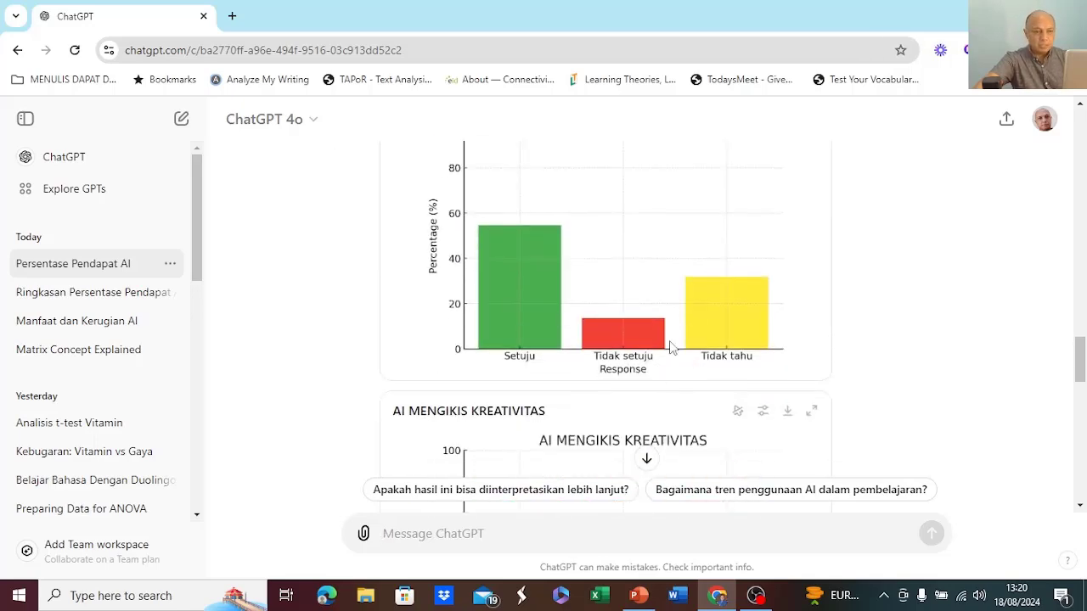
scroll(679, 340, "up", 2)
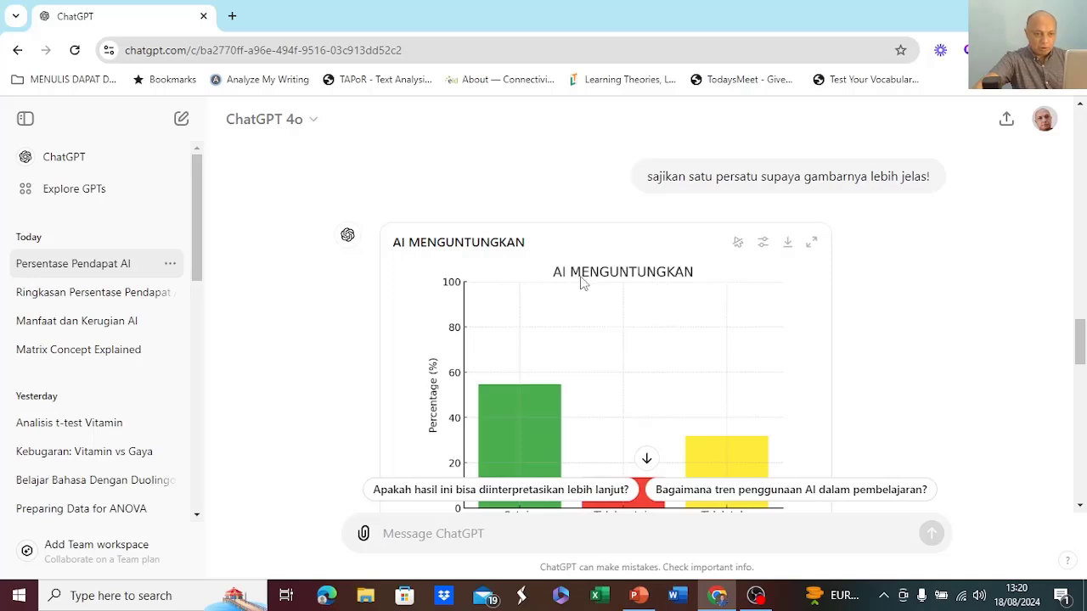
scroll(597, 323, "down", 2)
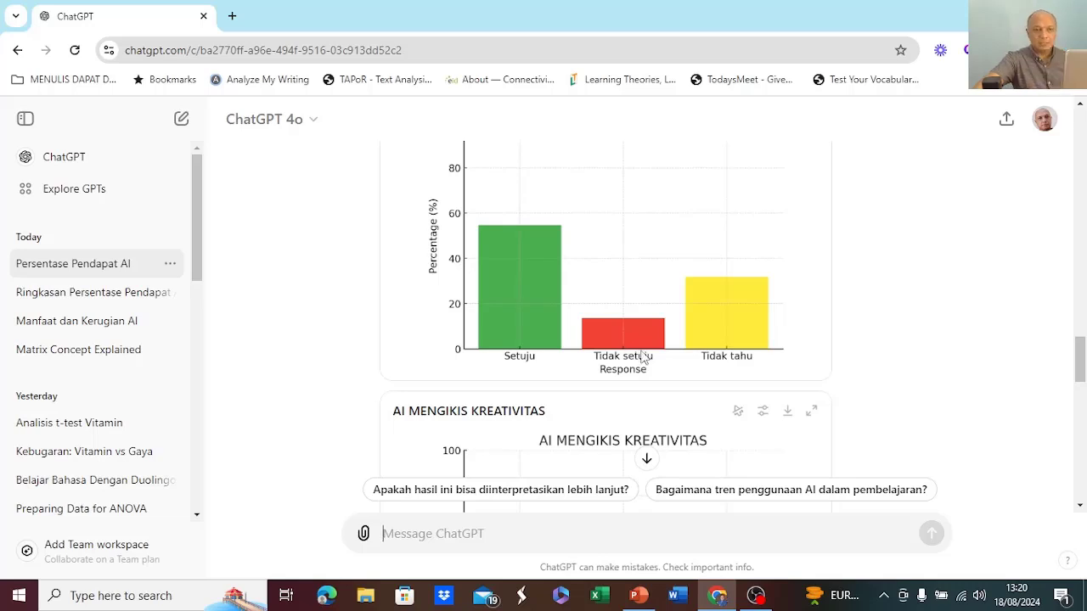
scroll(643, 357, "down", 3)
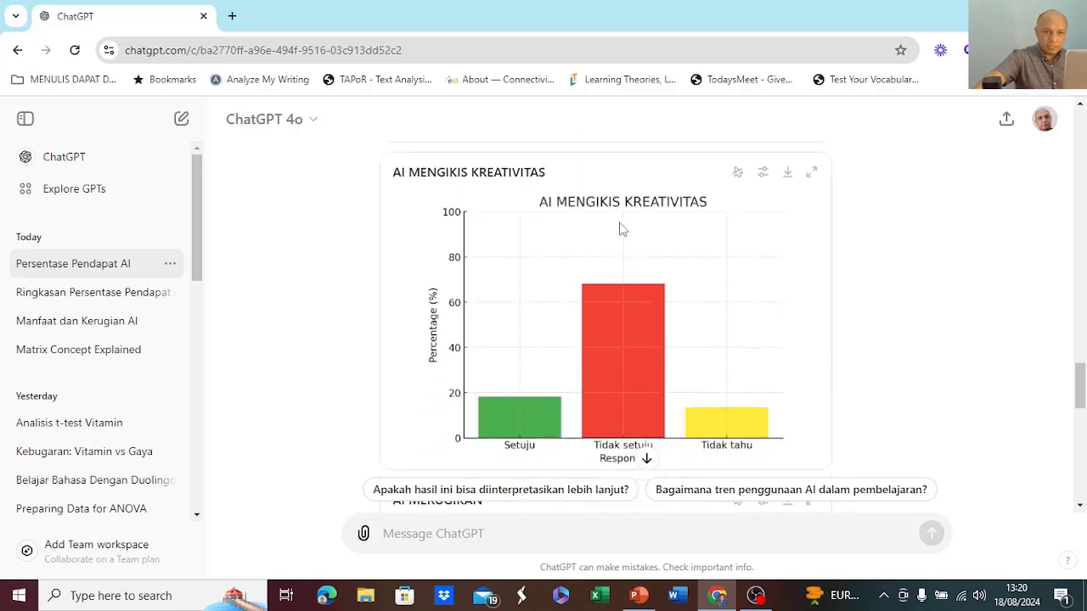
scroll(668, 340, "down", 2)
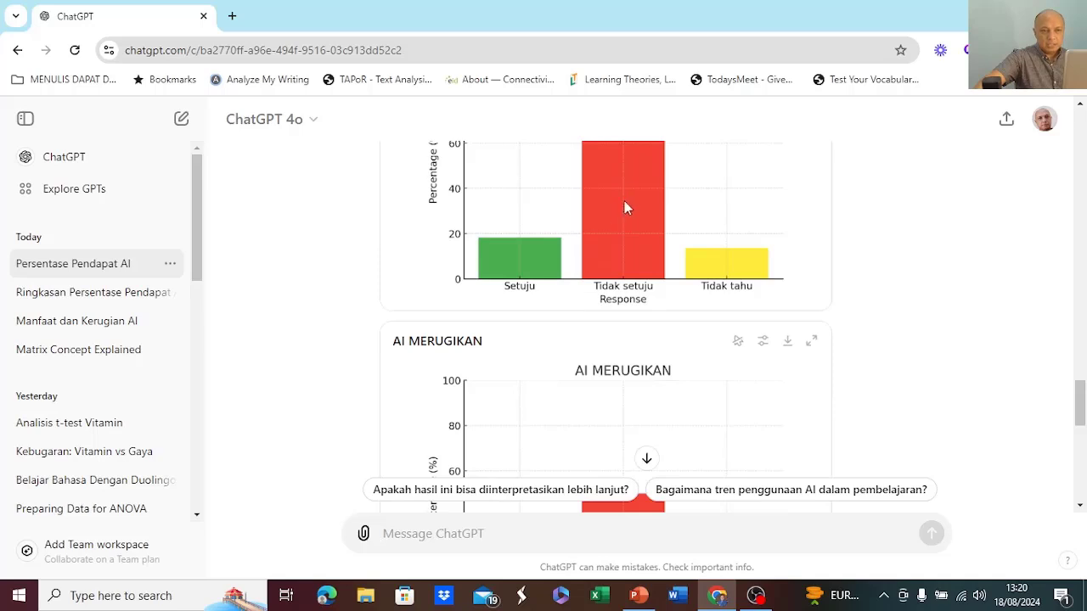
scroll(627, 206, "up", 2)
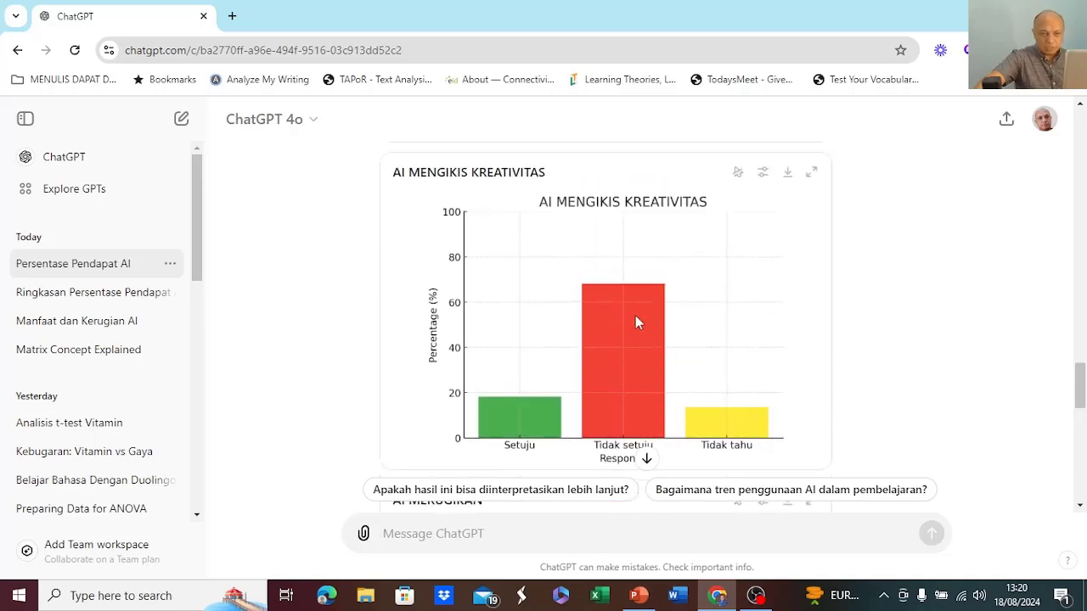
scroll(636, 321, "down", 2)
scroll(636, 317, "down", 10)
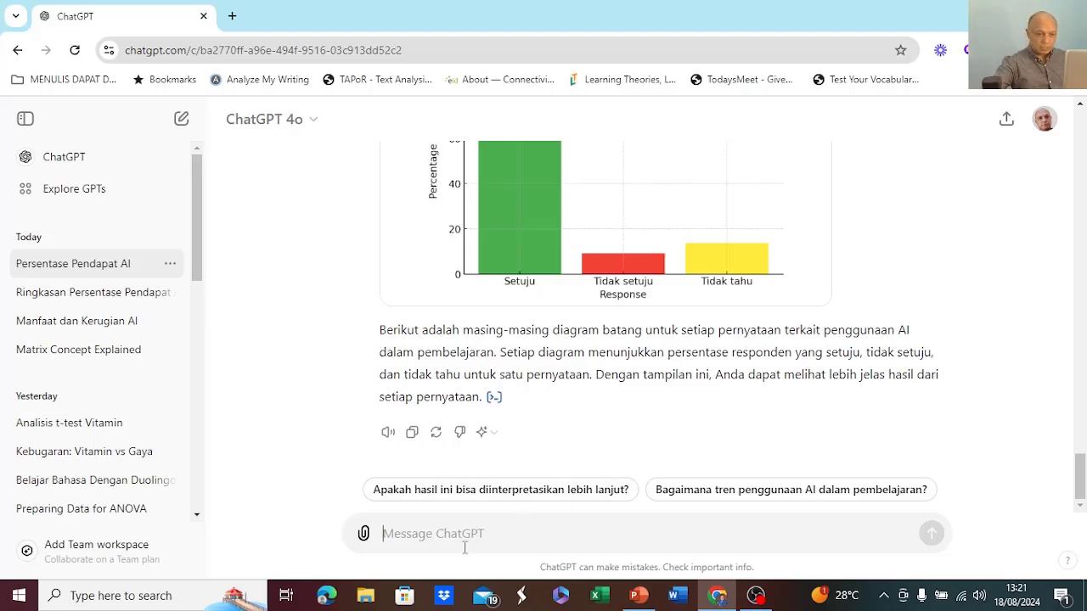
Step: Open the Word document "Wawancara FGD TENTANG AI" from the CONVERGENT DESIGN folder, skim the interview transcript and close it
left_click(366, 599)
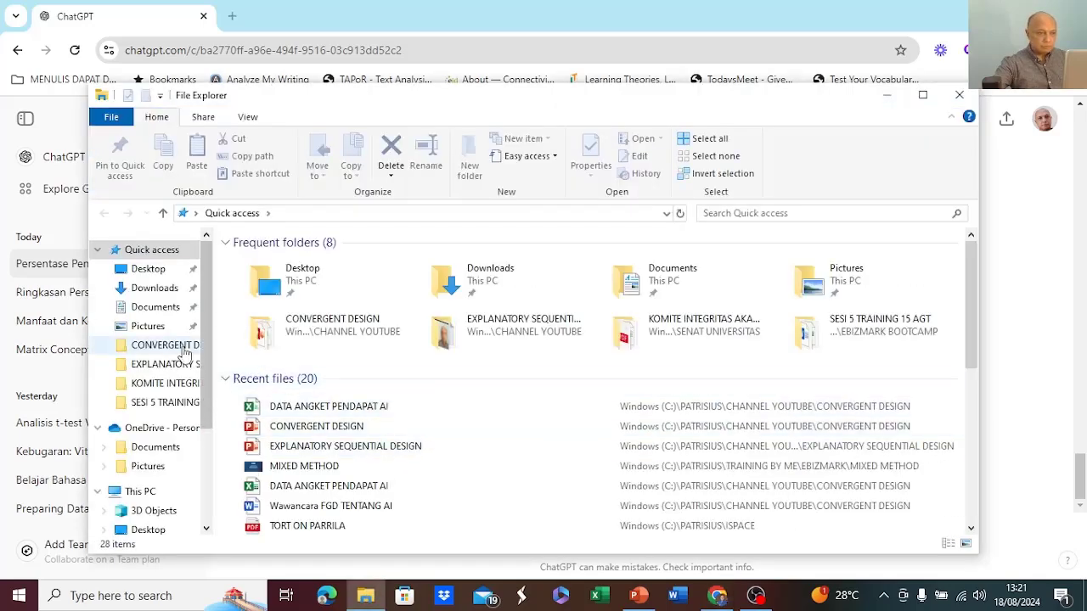
left_click(174, 347)
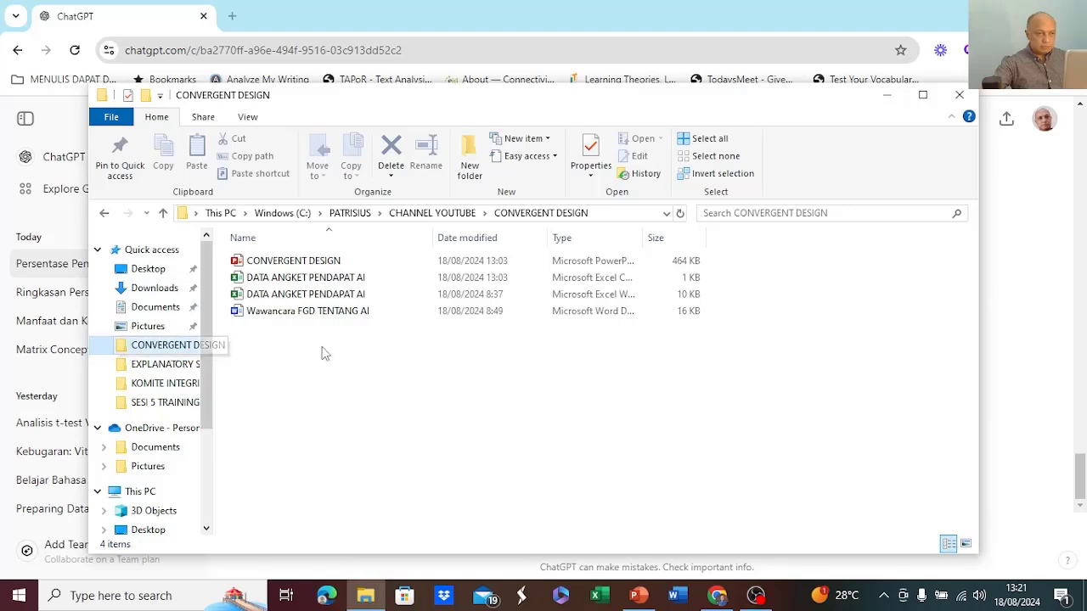
double_click(338, 316)
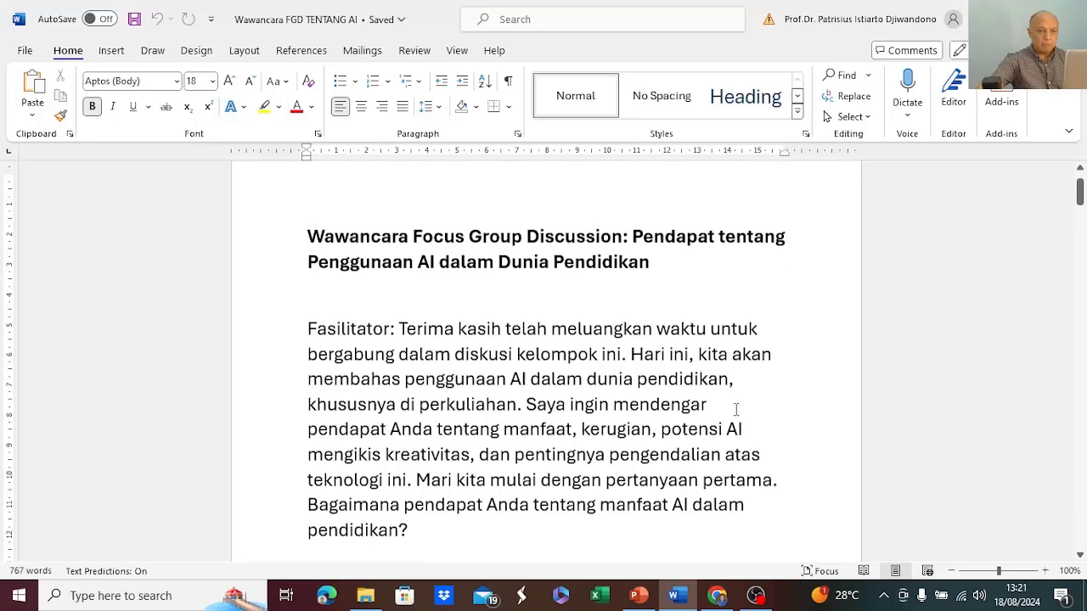
scroll(737, 408, "down", 4)
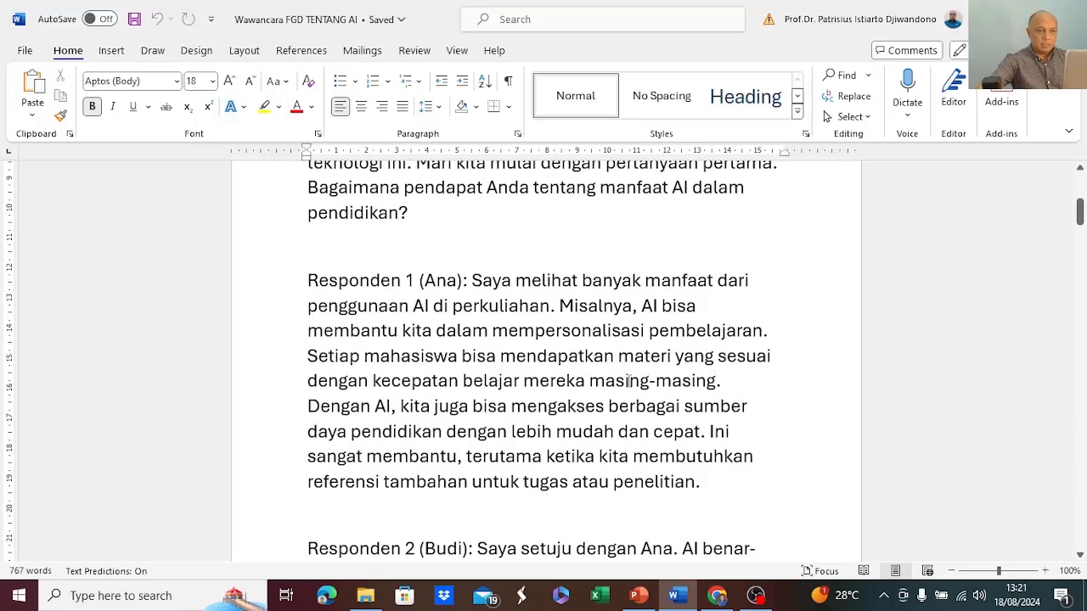
scroll(419, 289, "down", 1)
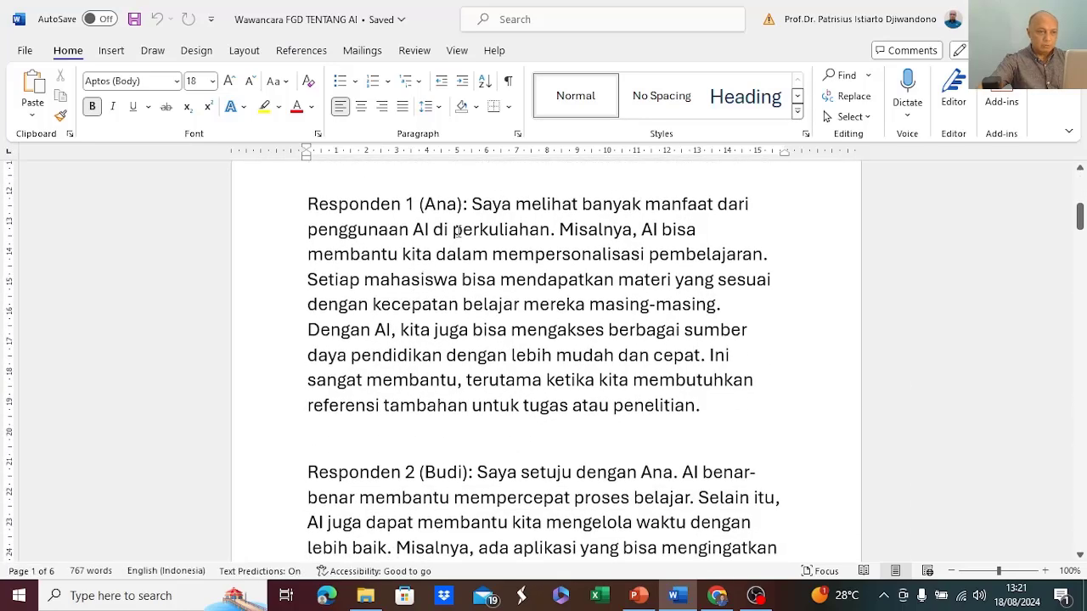
scroll(457, 474, "down", 4)
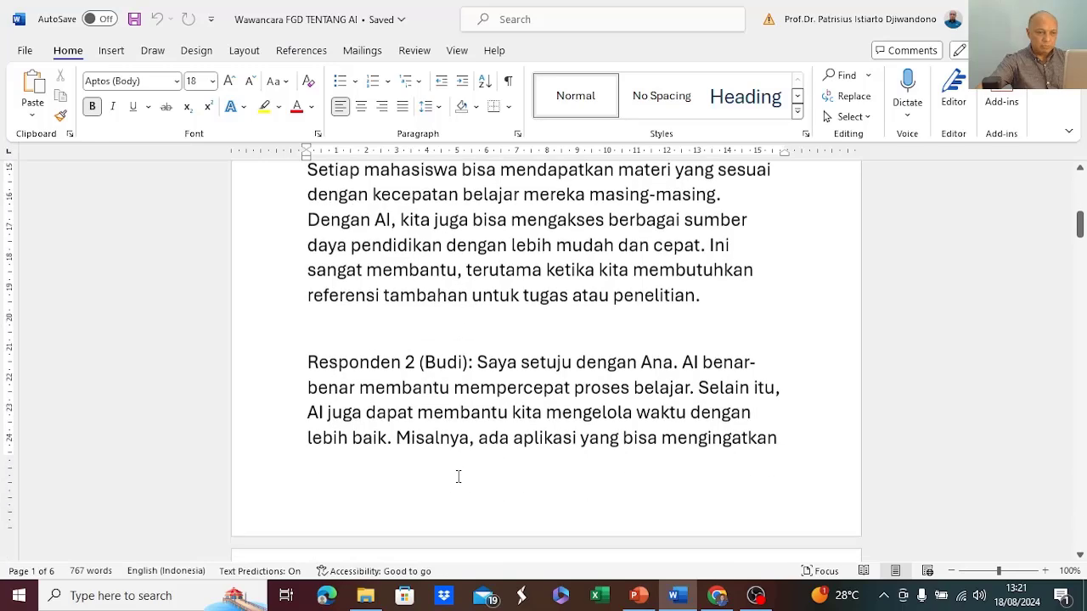
scroll(459, 476, "down", 6)
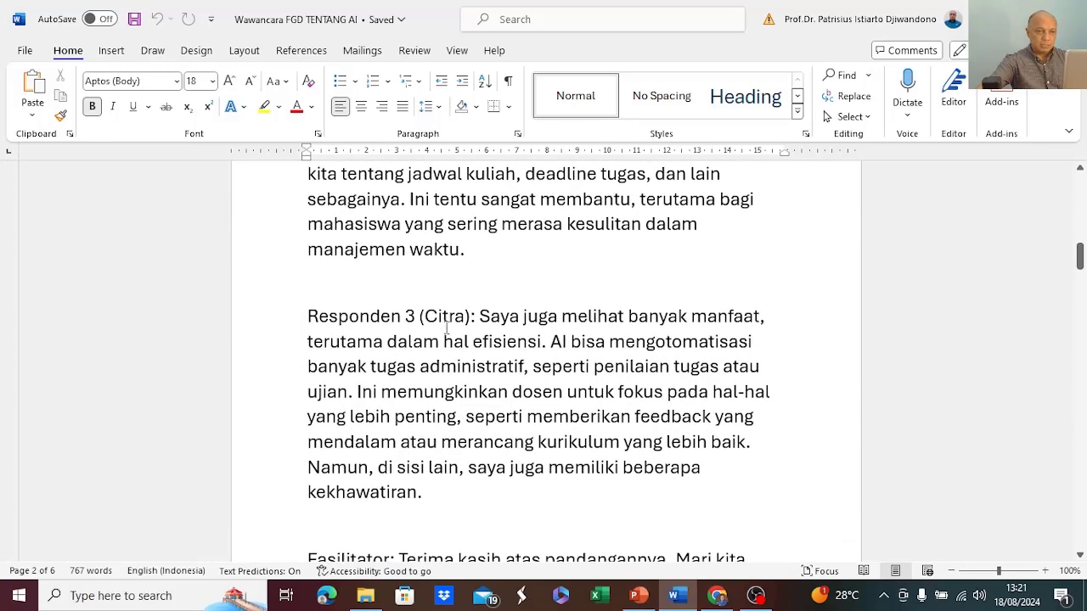
scroll(477, 377, "down", 2)
scroll(478, 377, "down", 4)
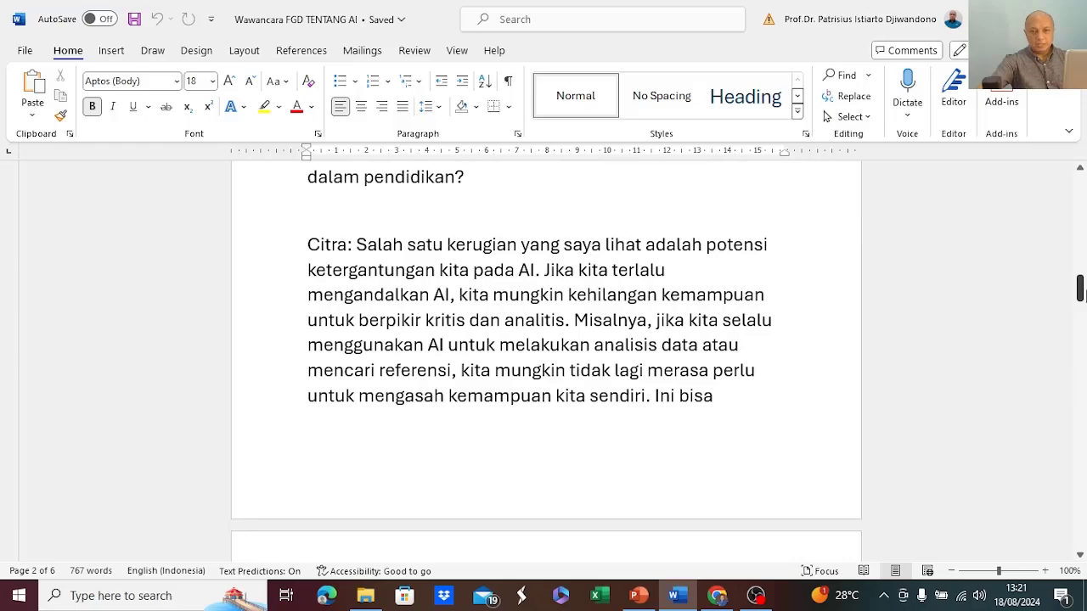
left_click_drag(1080, 293, 1081, 367)
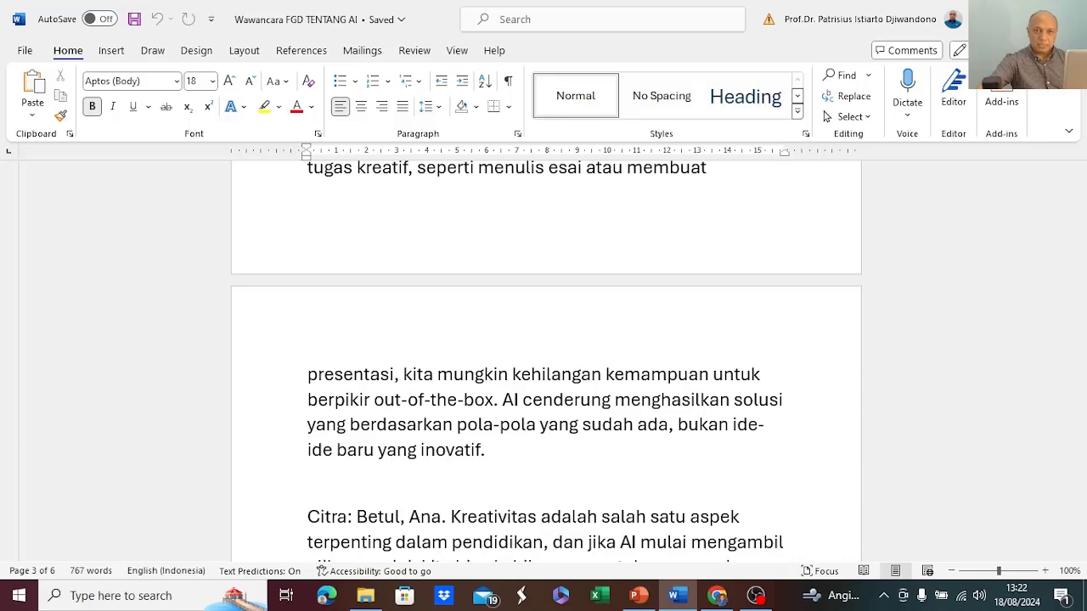
key("alt+F4")
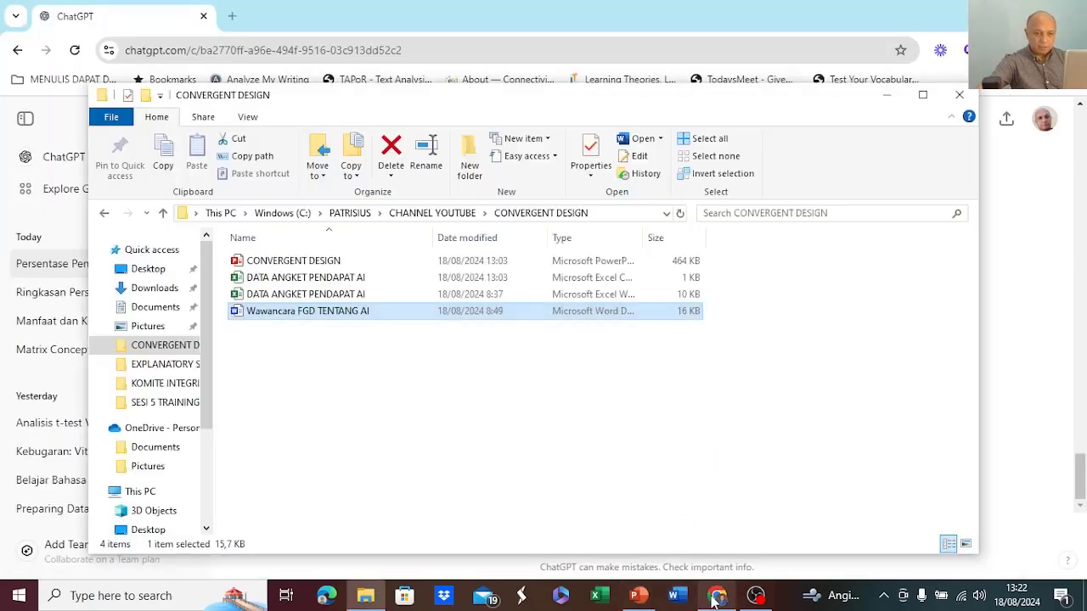
Step: Return to ChatGPT and begin a prompt with "Saya baru melakukan wawancara dengan 3 responden tentang pendapat mereka terhadap penggunaan AI dalam pembelajaran"
left_click(718, 598)
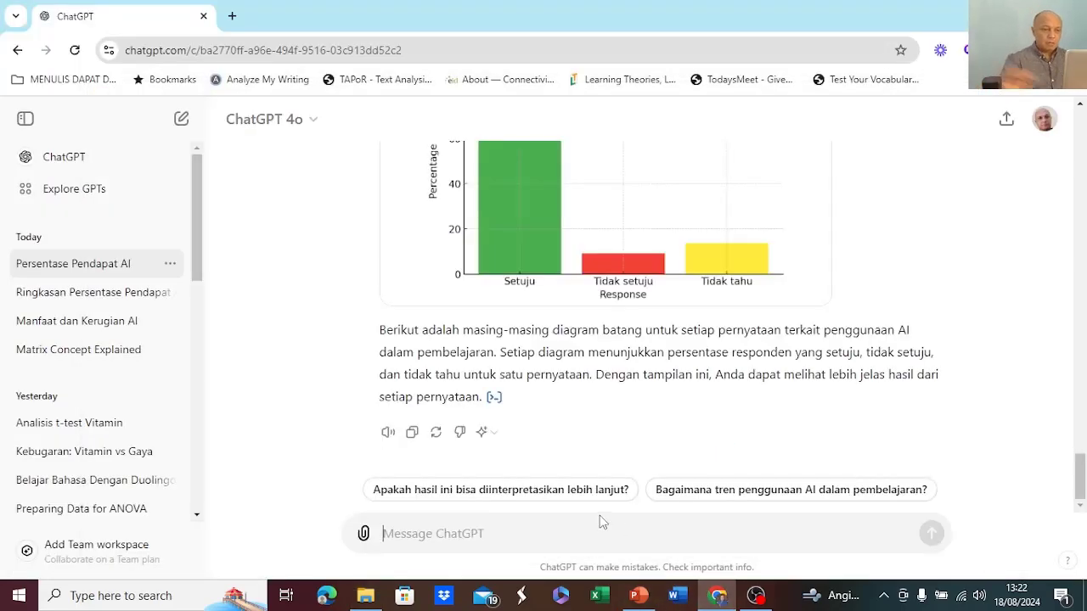
type("Saya bar")
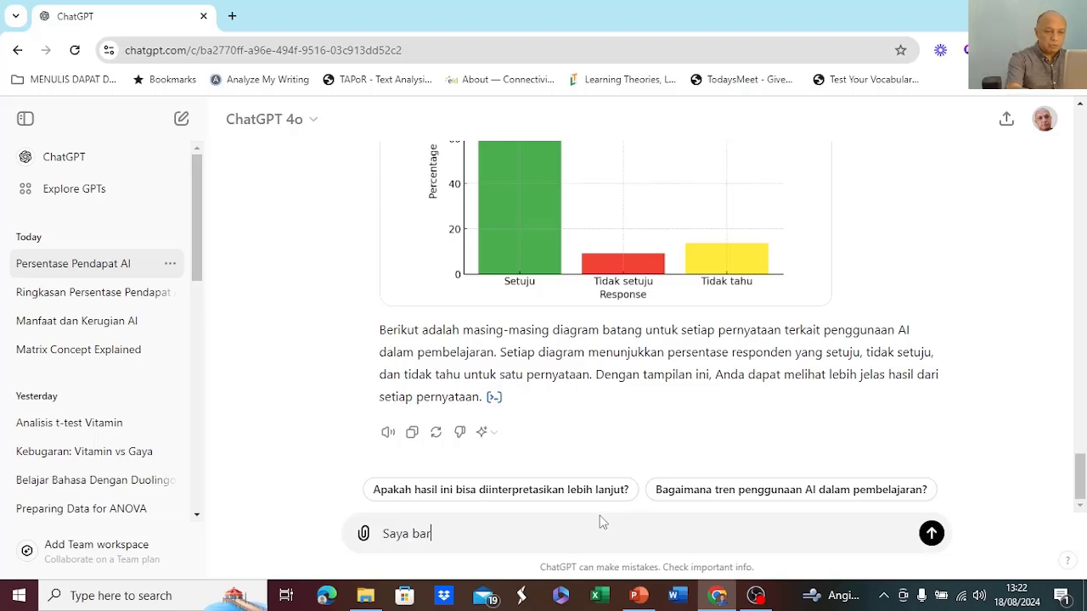
type("u melakukan wawancara")
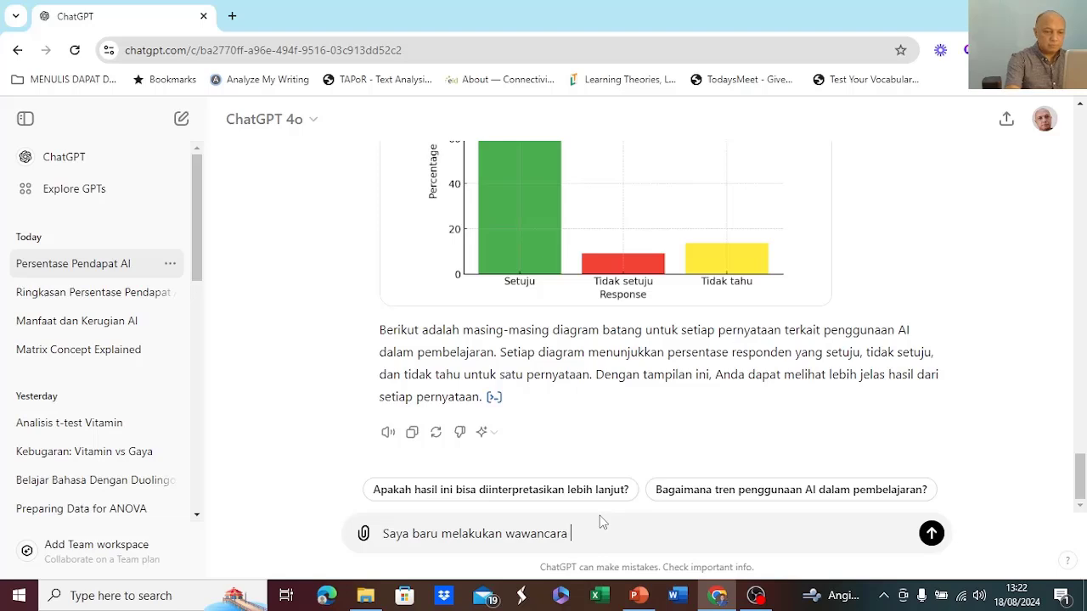
type(" dengan 3 responden ten")
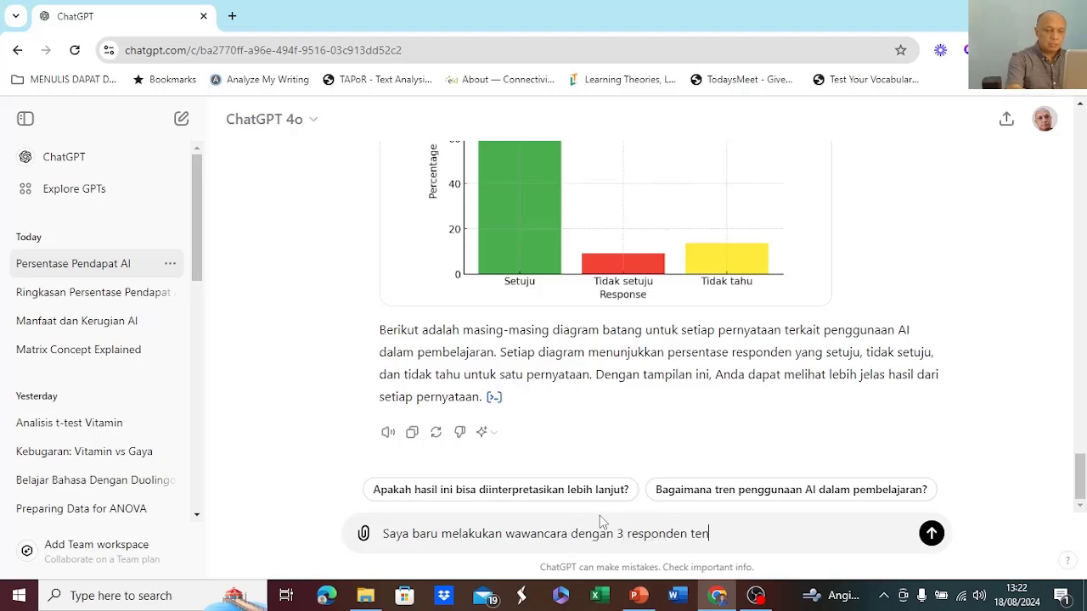
type("tang p")
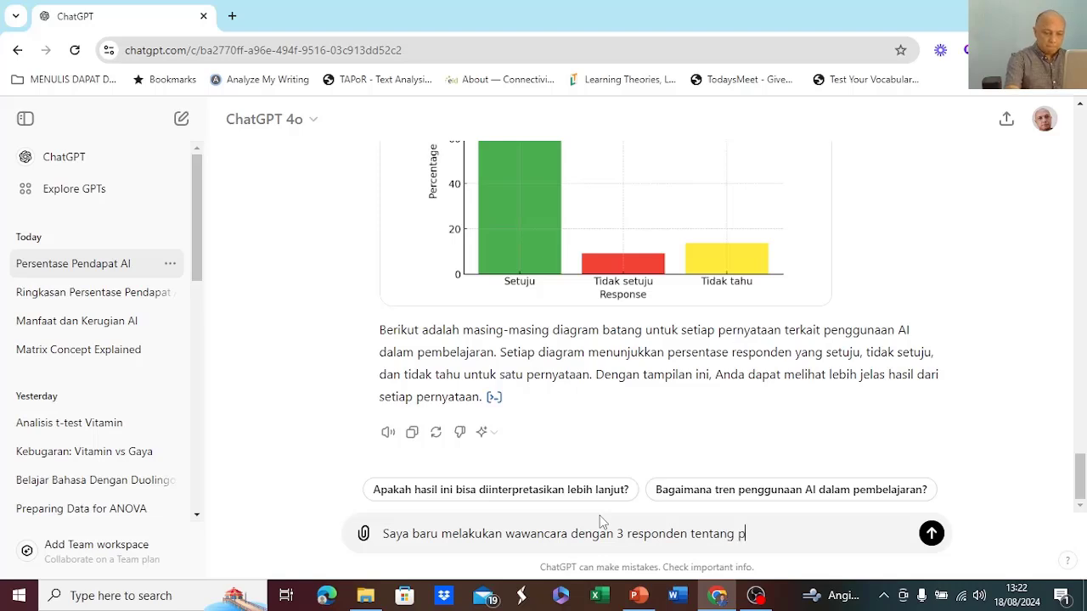
type("endapat mereka ")
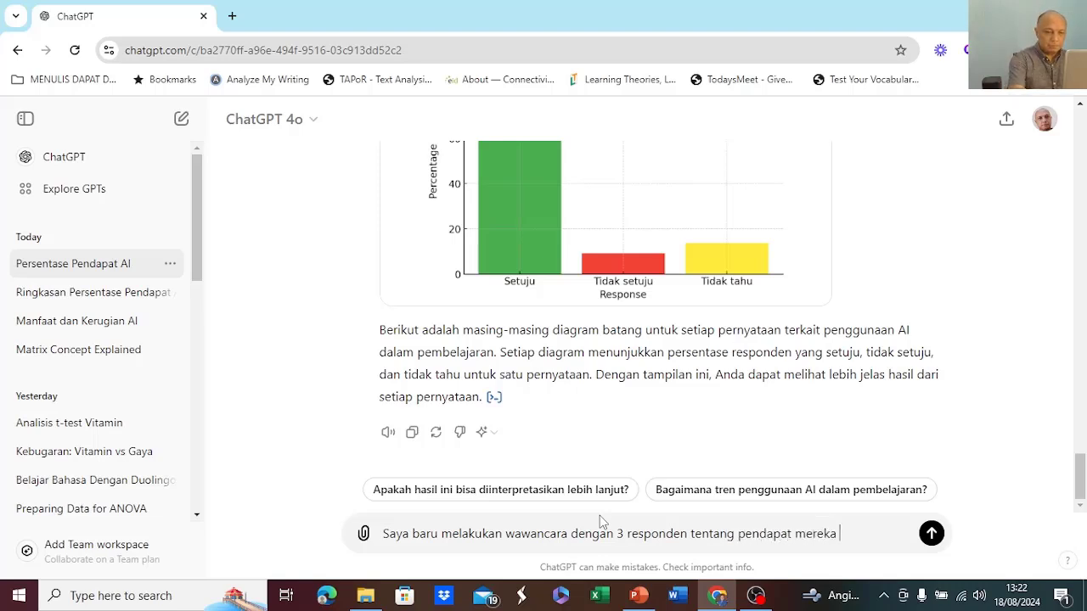
type("terhda")
key("BackSpace")
key("BackSpace")
type("a")
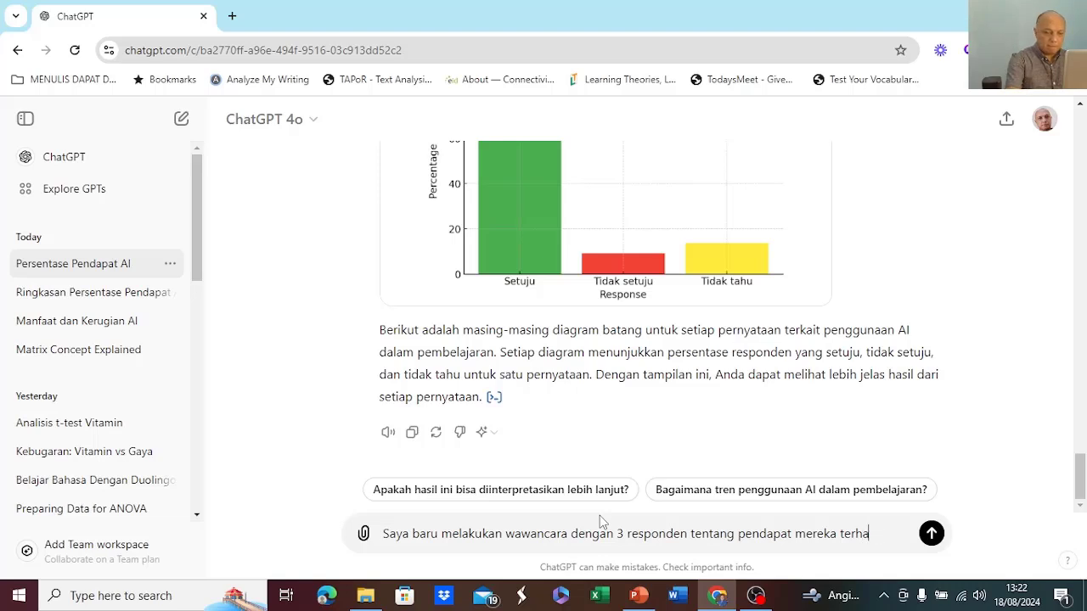
type("dap penggun")
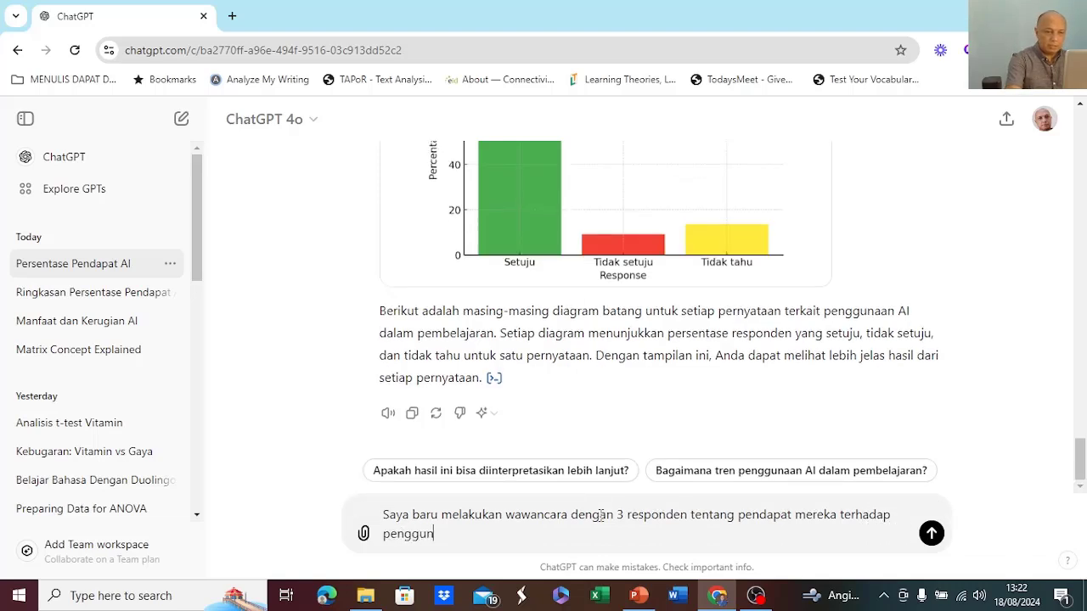
type("aan A")
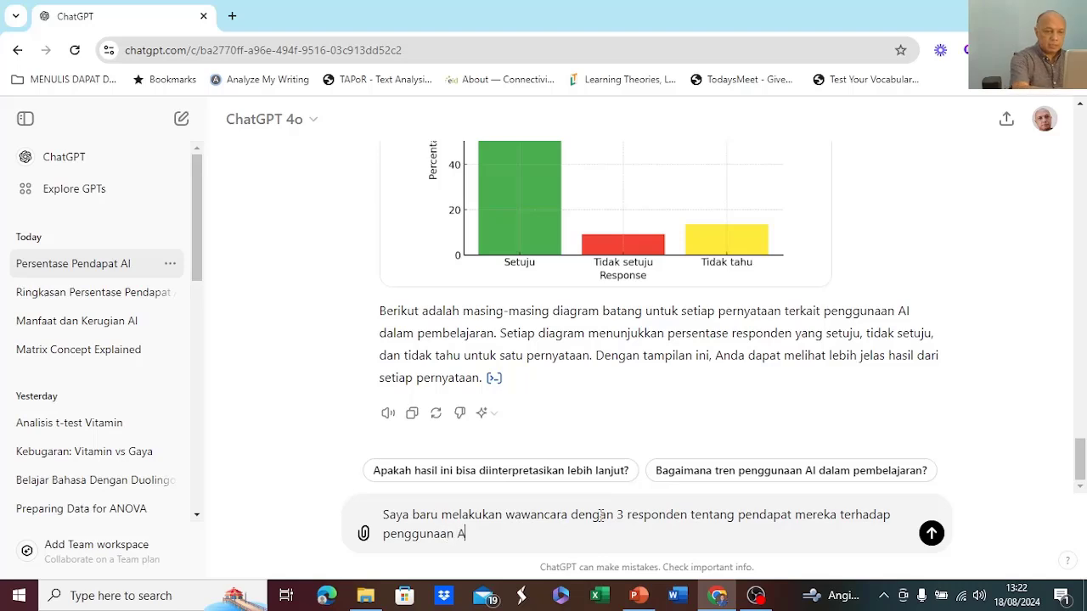
type("I dalam pembela")
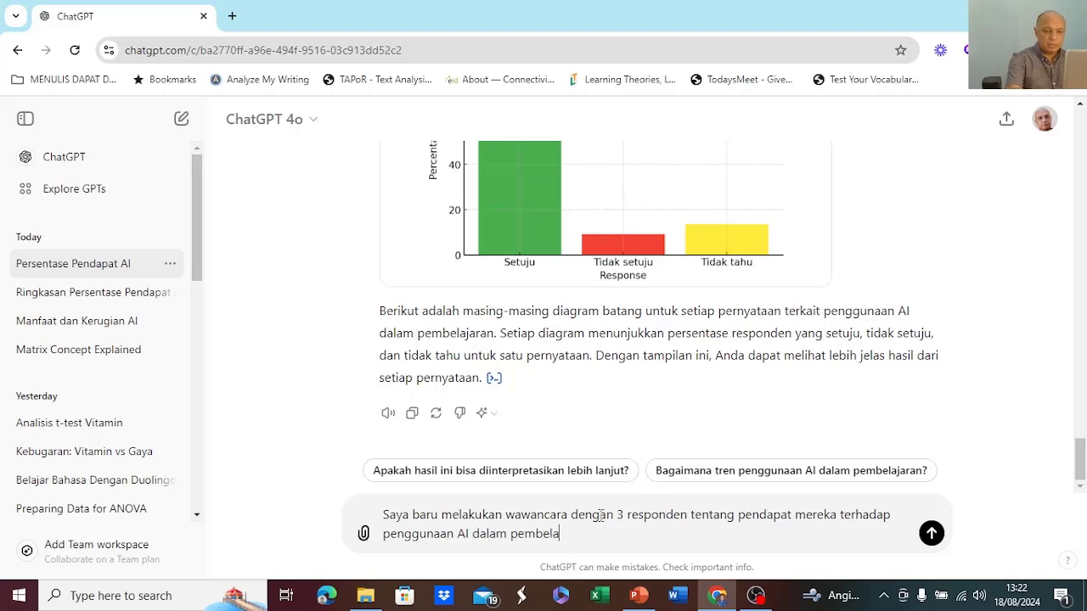
type("jaran")
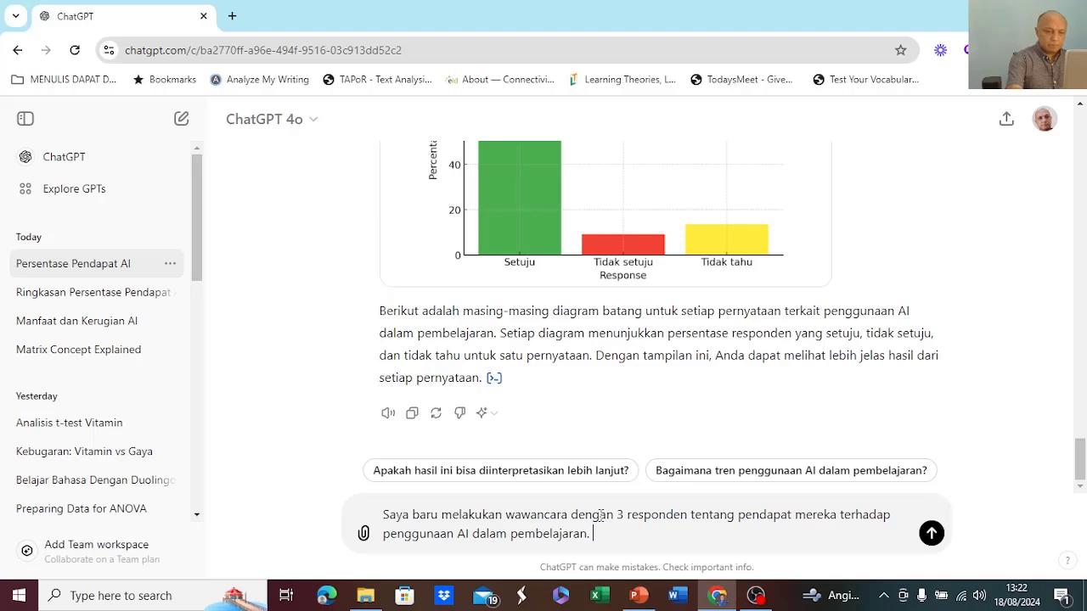
Step: Complete the prompt with "Saya akan melampirkan transkripnya. Lakukan pengkodean open coding, dan thematic coding dan sajikan dalam bentuk tabel!"
type(". Saya akan melampirkan ")
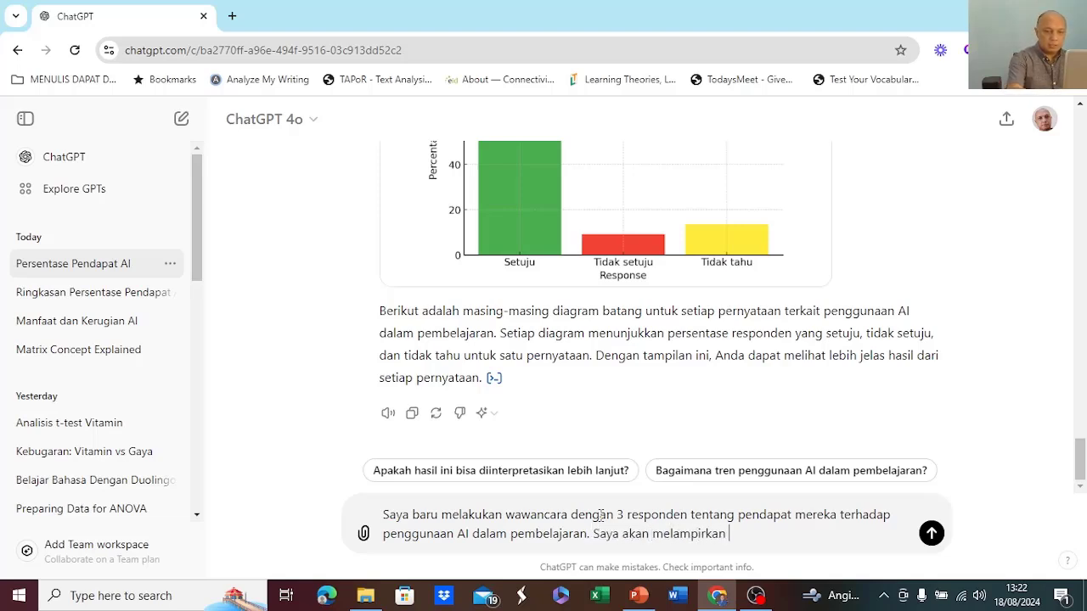
type("transkripnya")
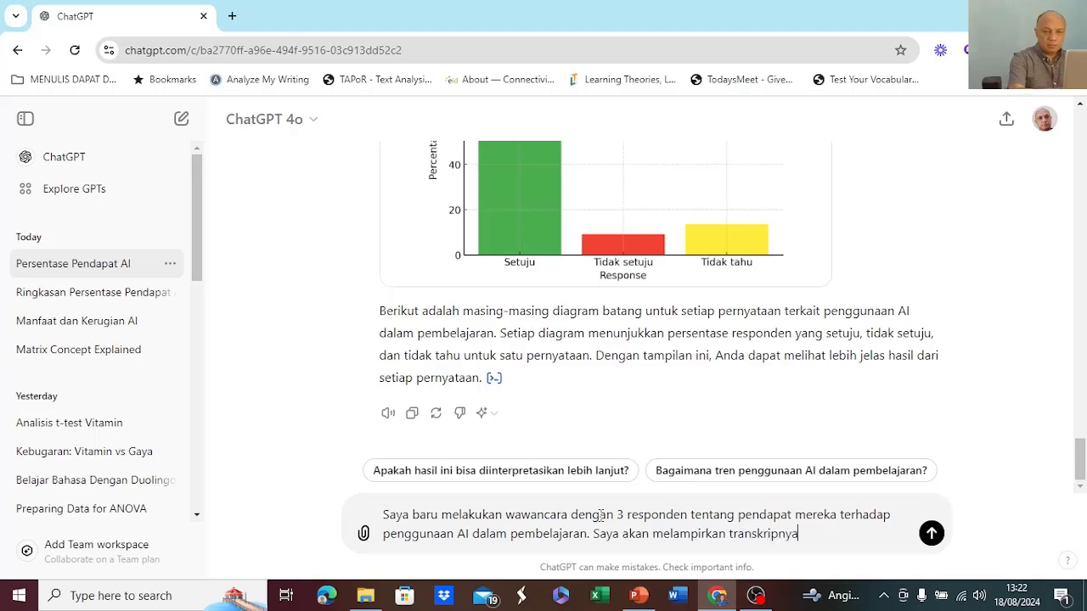
type(". B")
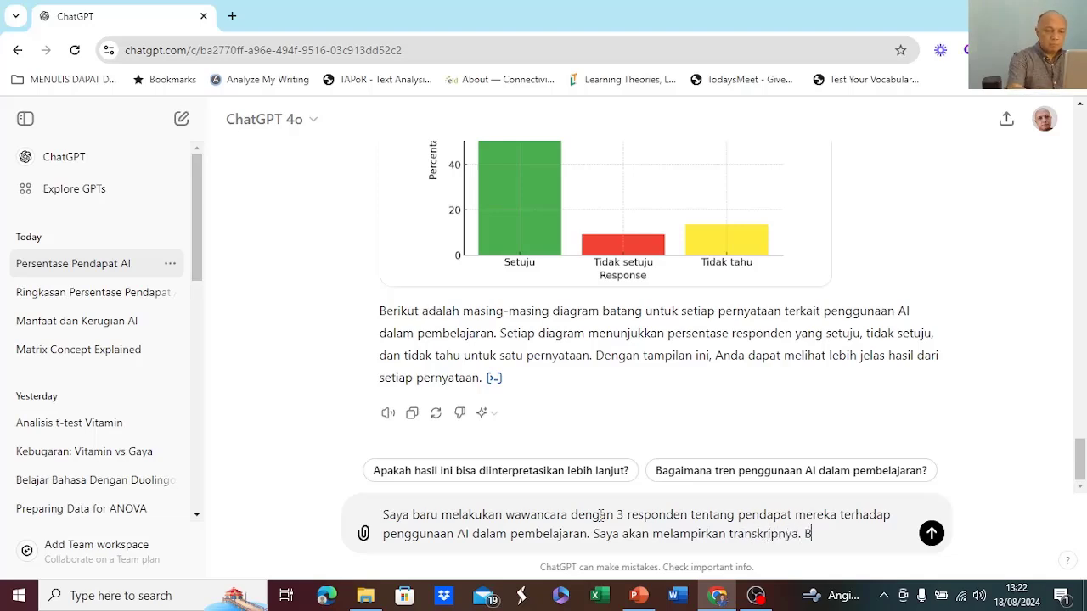
key("BackSpace")
type("Lakukan pengkodea")
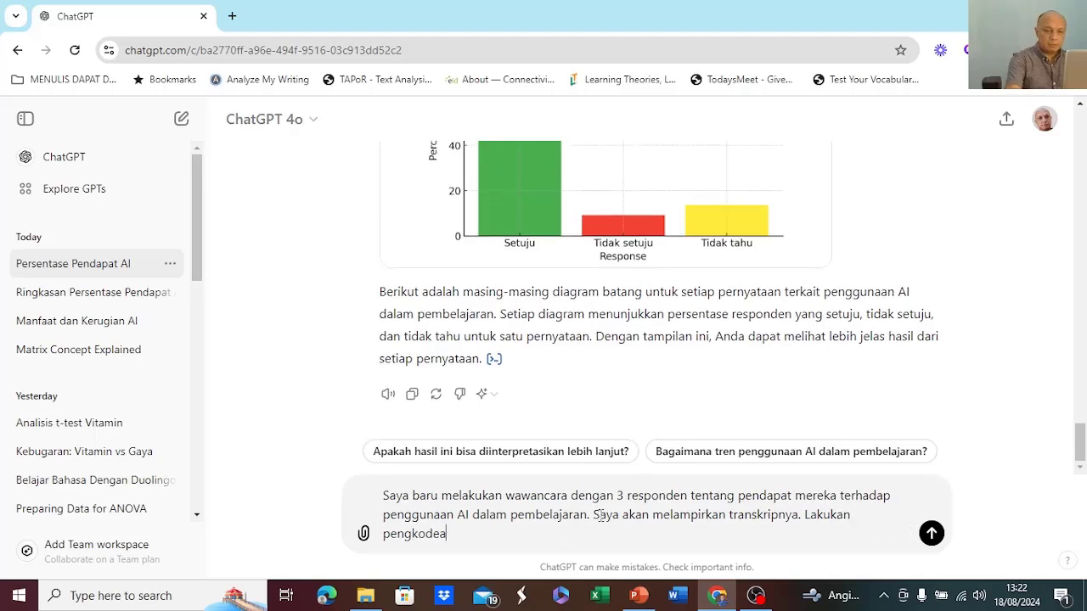
type("n open")
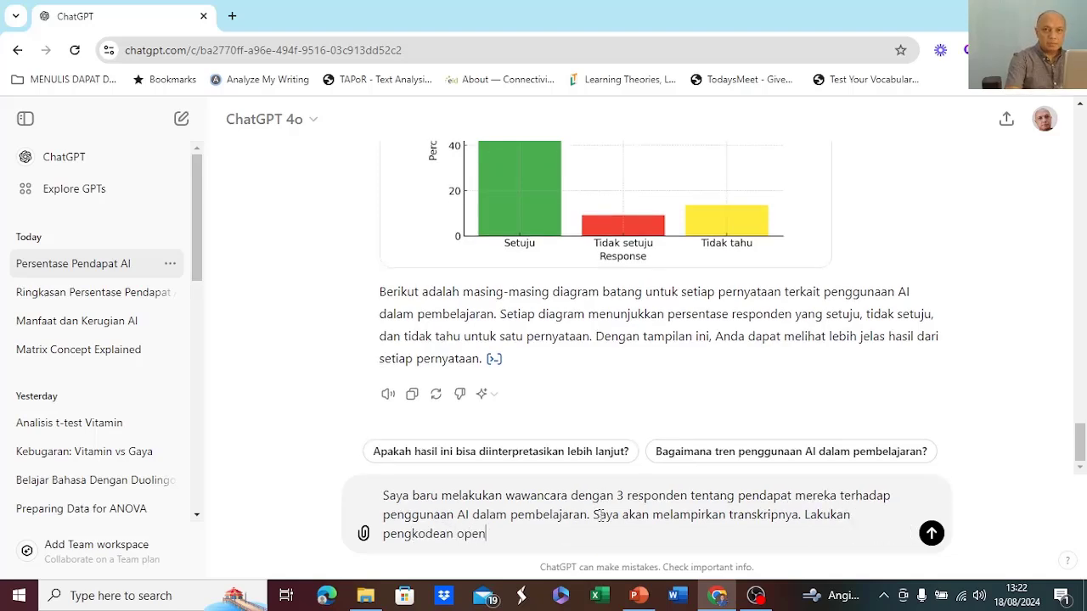
type(" codi")
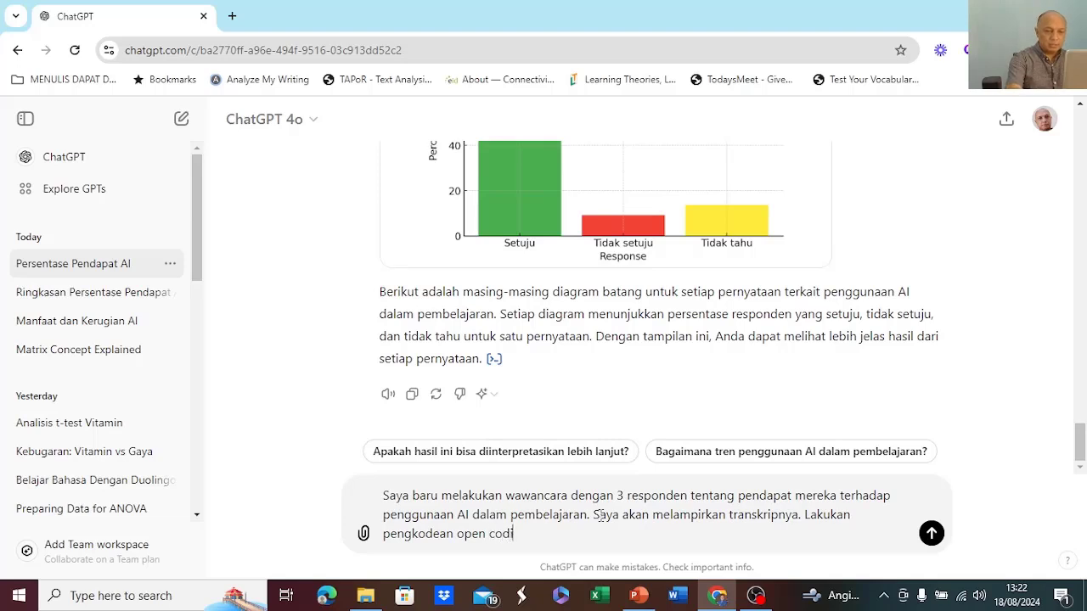
type("ng, dan thematic coding")
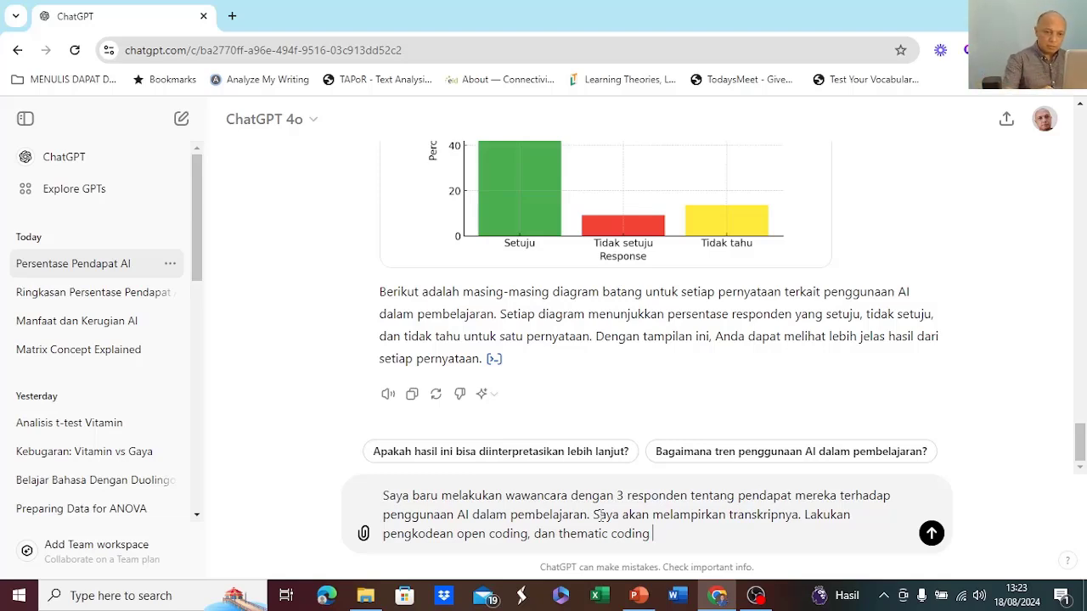
type("dan sajika")
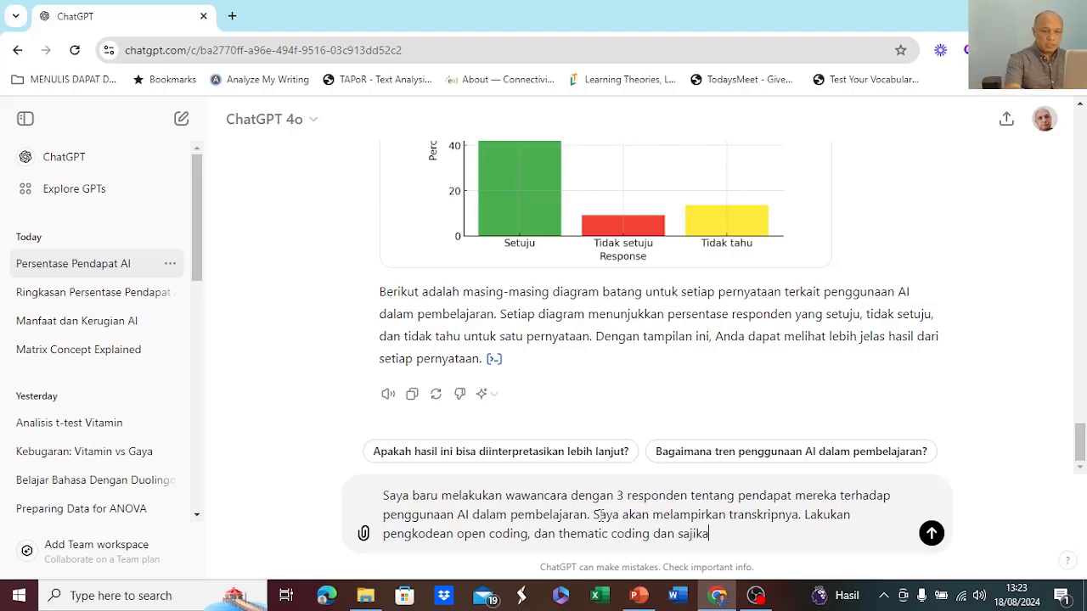
type("n dalam bentuk tabel!")
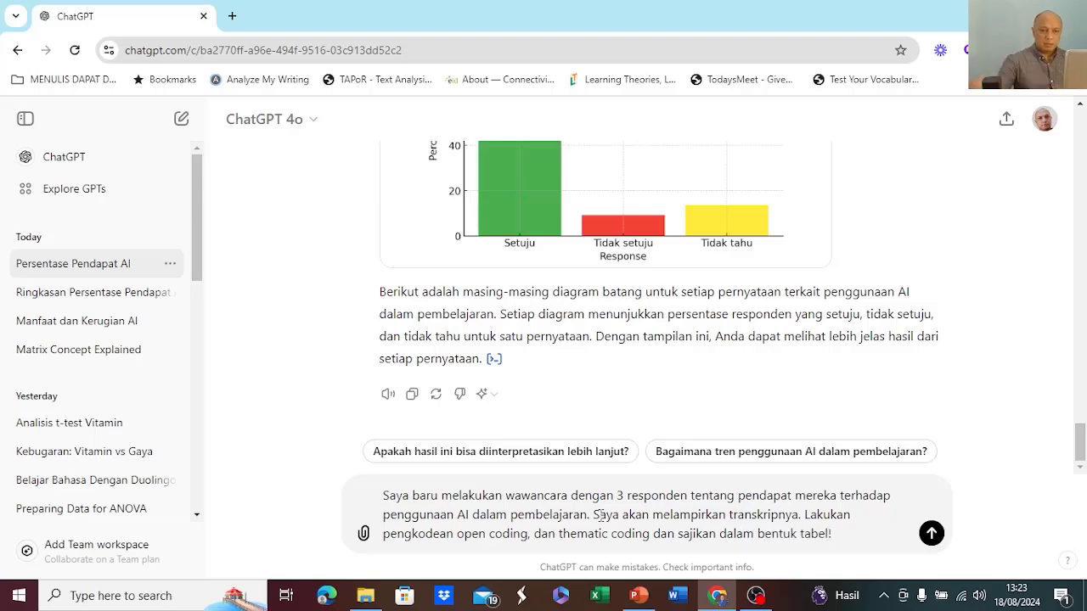
Step: Attach the Word document "Wawancara FGD TENTANG AI" from the CONVERGENT DESIGN folder on the computer and send the prompt
left_click(364, 533)
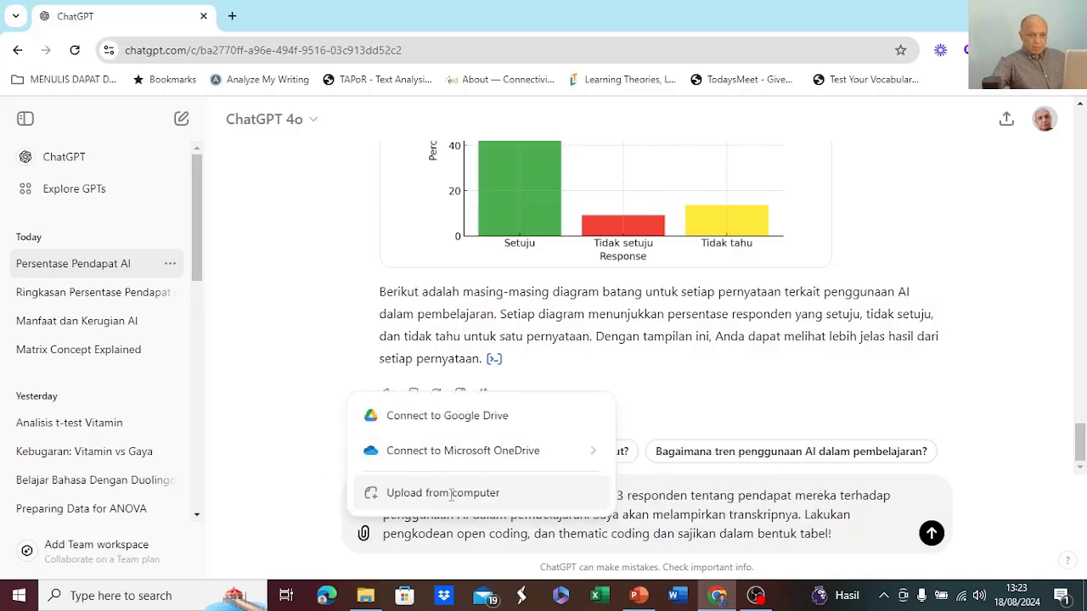
left_click(446, 494)
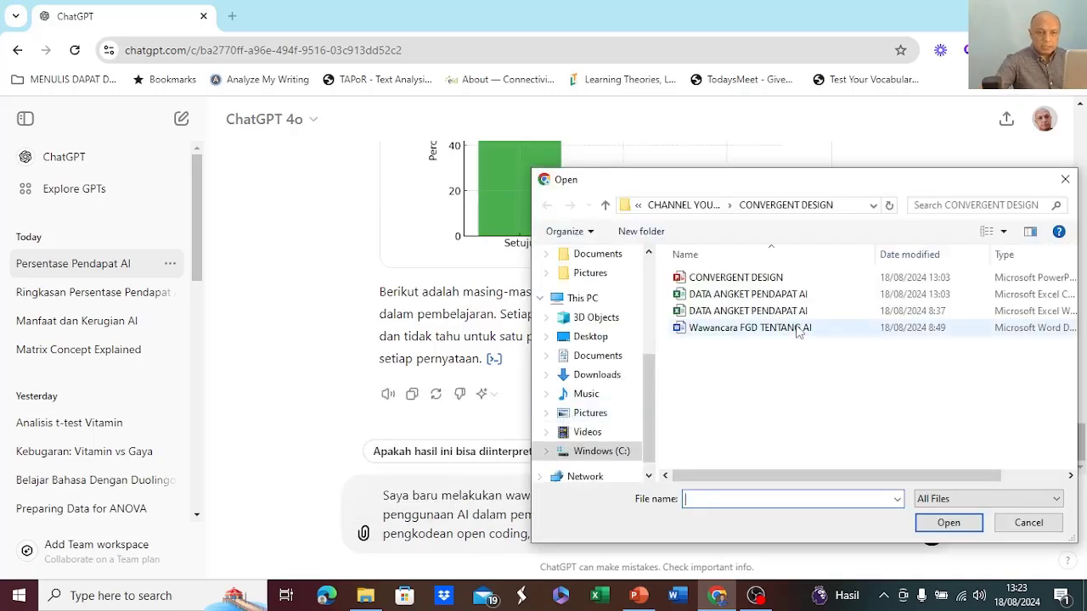
left_click(799, 331)
left_click(948, 522)
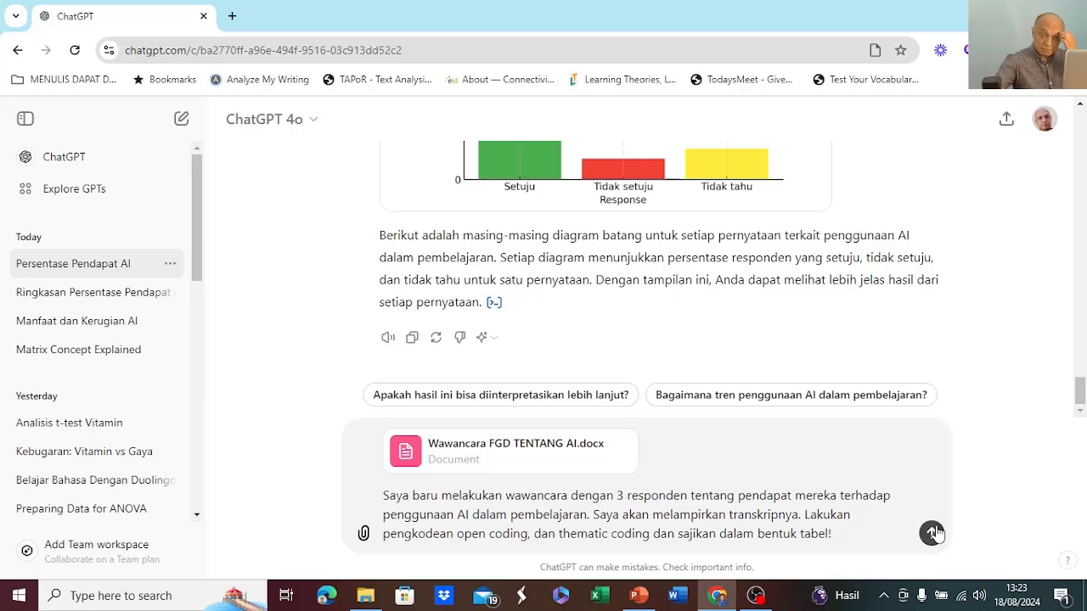
left_click(933, 533)
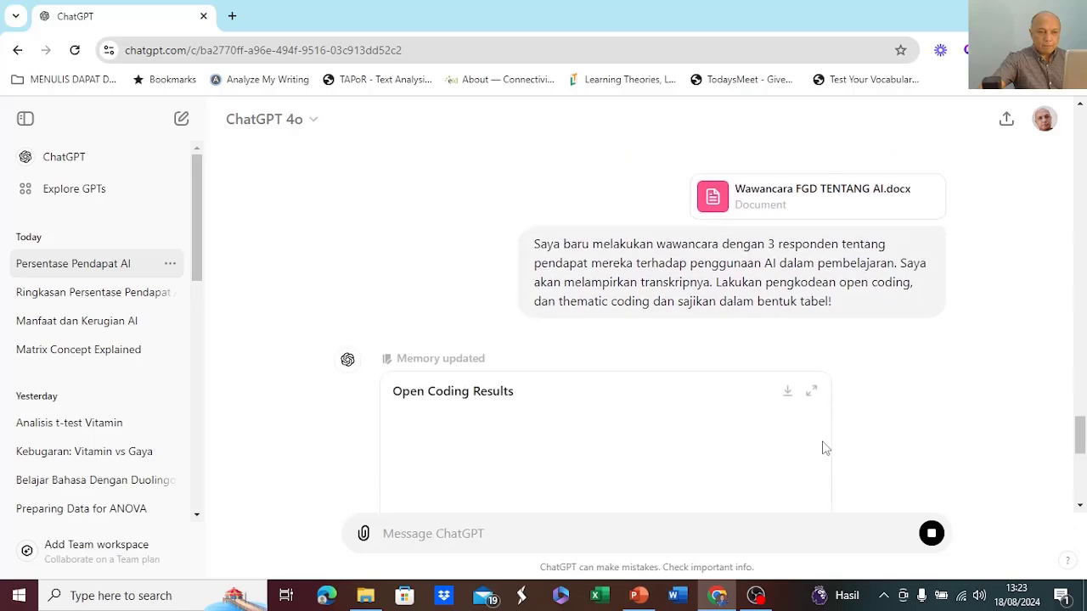
Step: Examine the Open Coding Results and Thematic Coding Results tables, comparing the codes, themes and their frequencies, and read the closing explanation
scroll(824, 447, "up", 5)
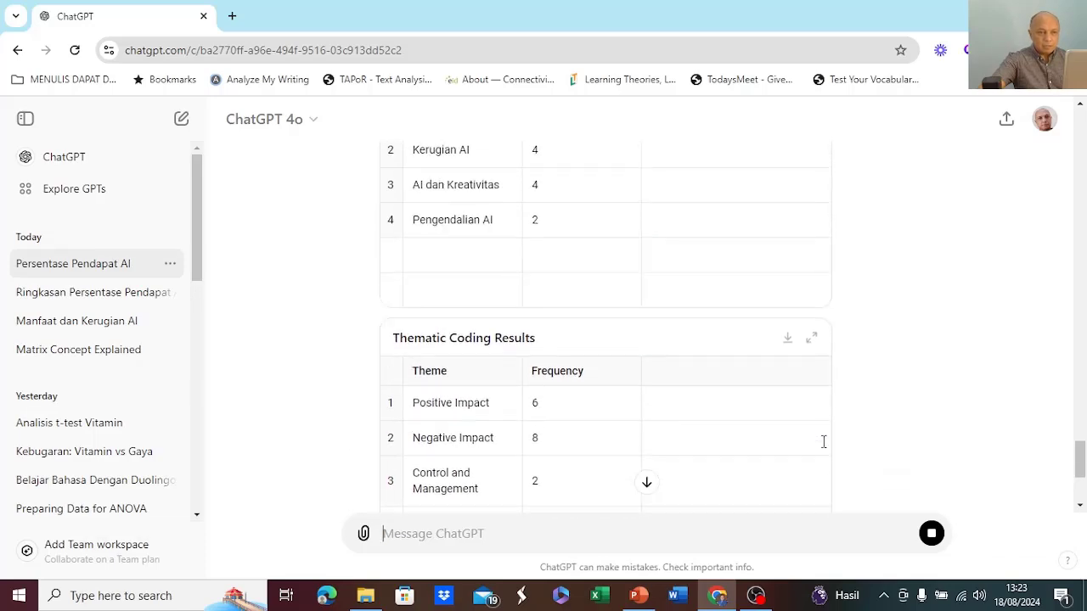
scroll(824, 448, "up", 3)
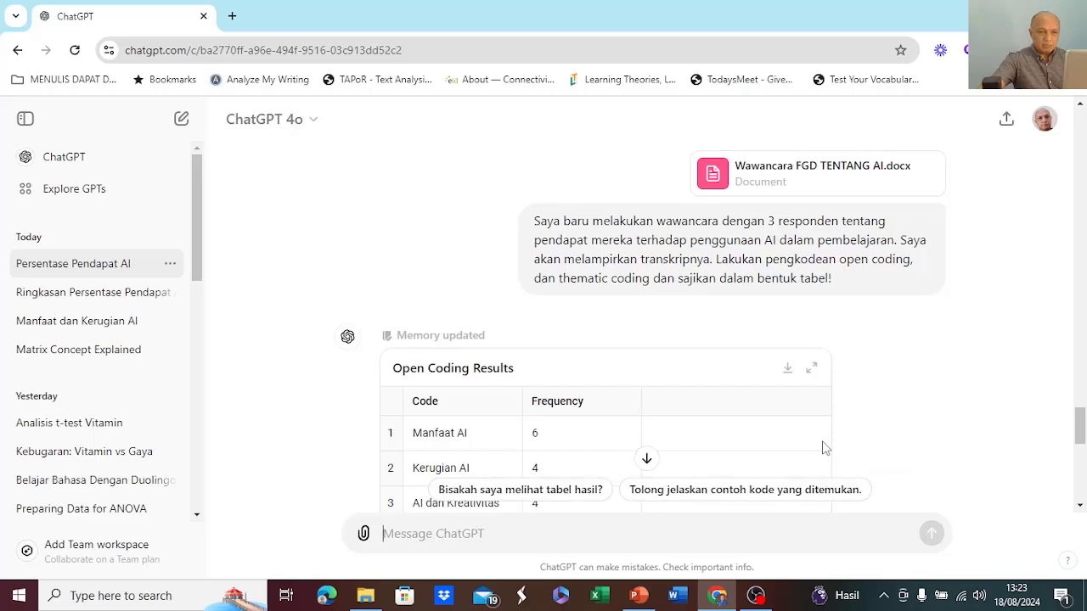
scroll(823, 448, "down", 1)
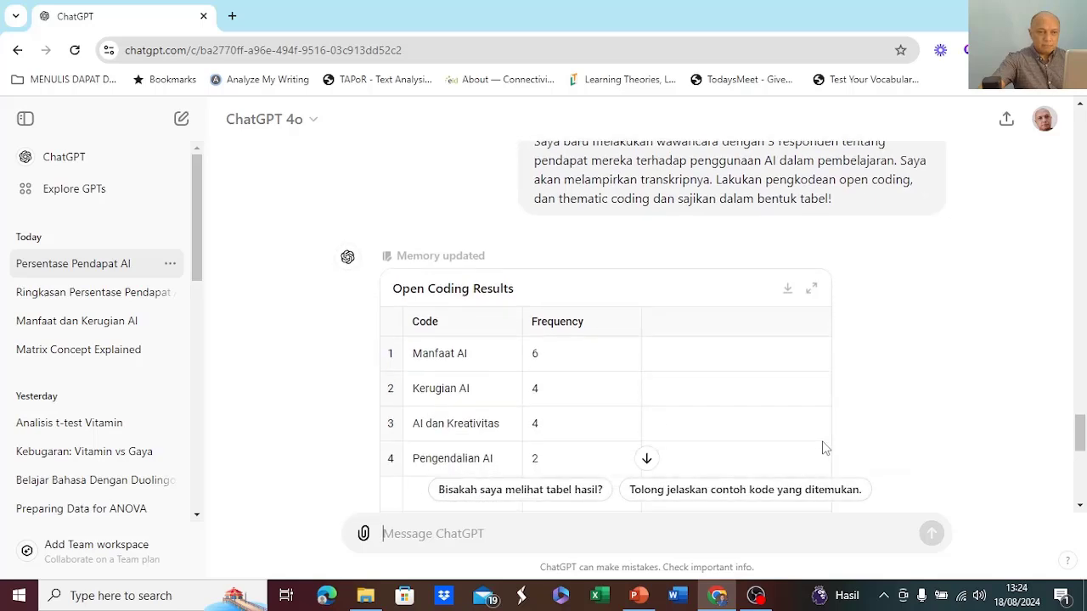
scroll(824, 447, "down", 4)
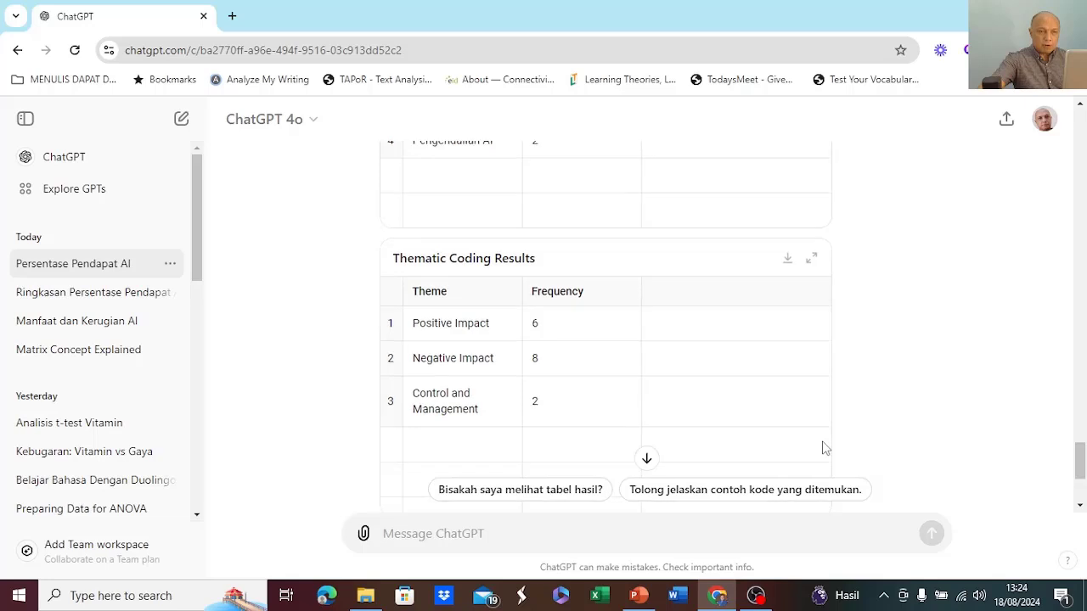
scroll(824, 448, "down", 2)
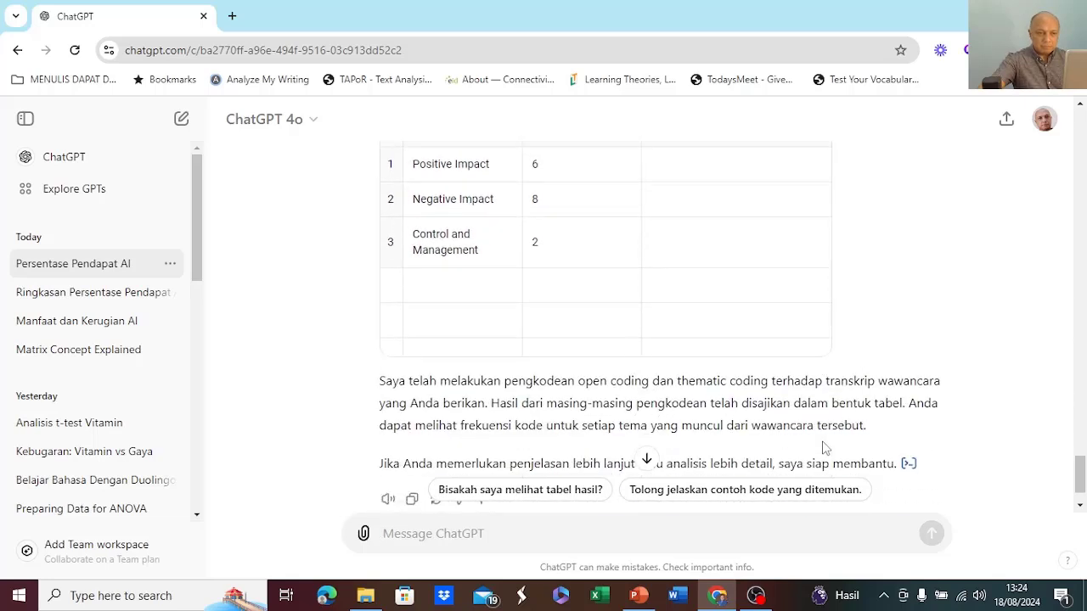
scroll(824, 447, "down", 1)
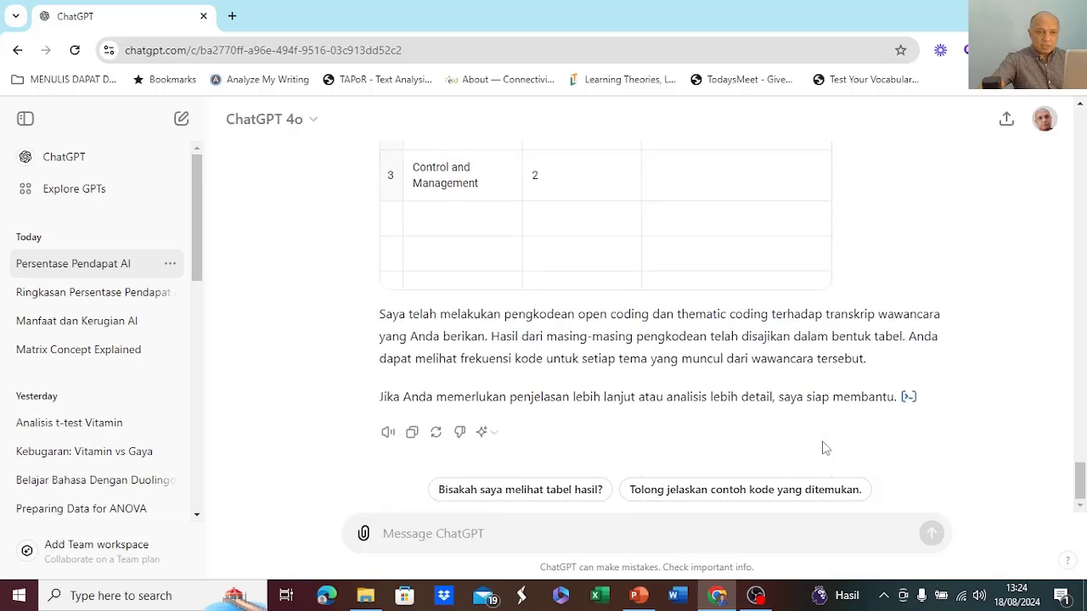
scroll(824, 447, "up", 7)
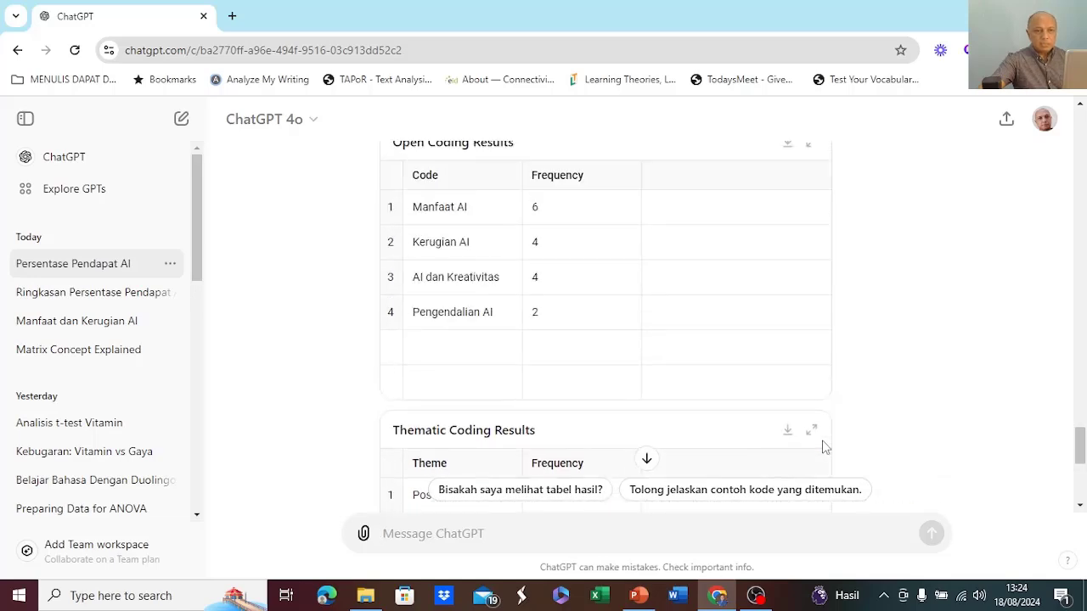
scroll(559, 376, "down", 4)
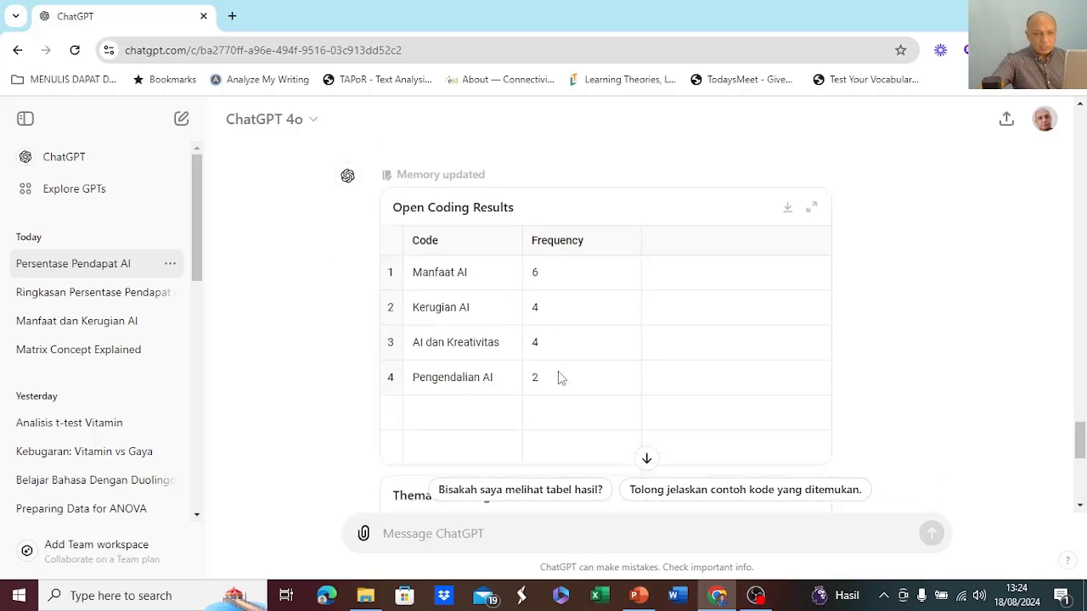
scroll(560, 371, "up", 5)
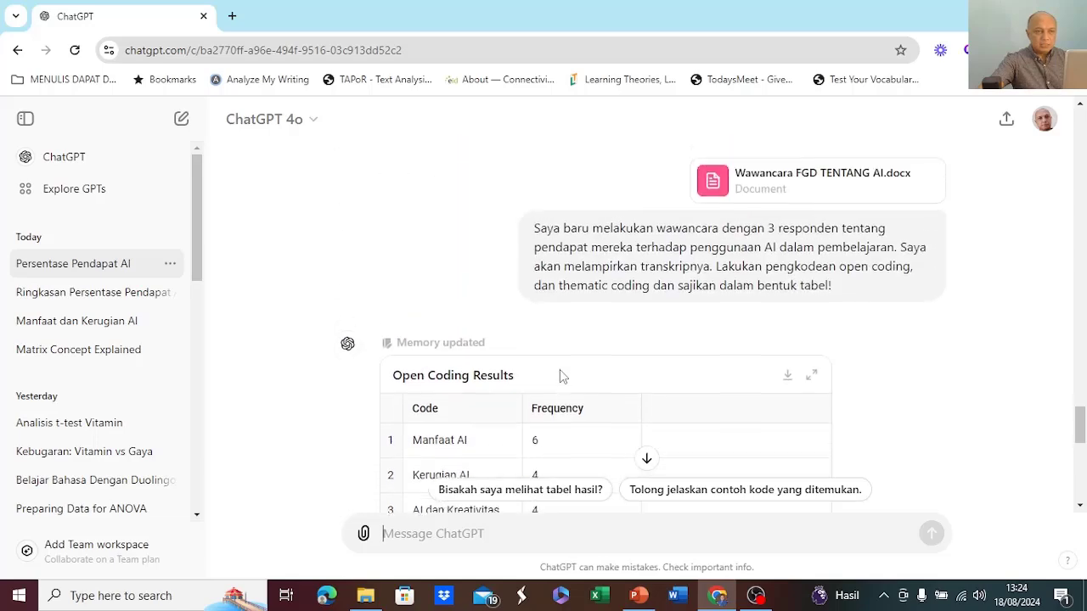
scroll(560, 371, "down", 4)
scroll(560, 376, "down", 1)
scroll(561, 376, "up", 5)
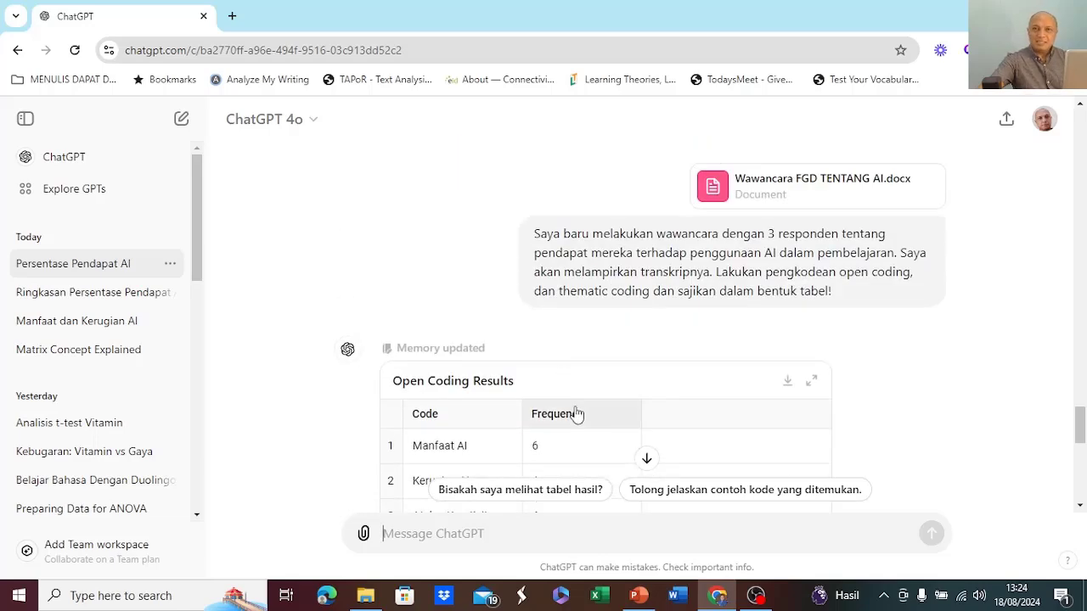
scroll(576, 414, "down", 1)
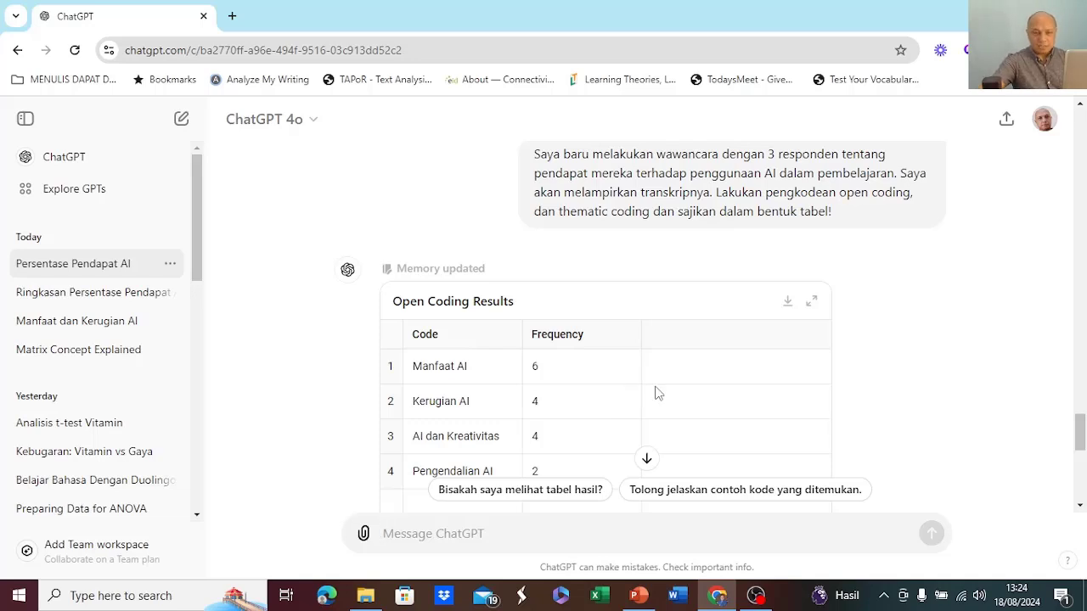
scroll(657, 392, "down", 6)
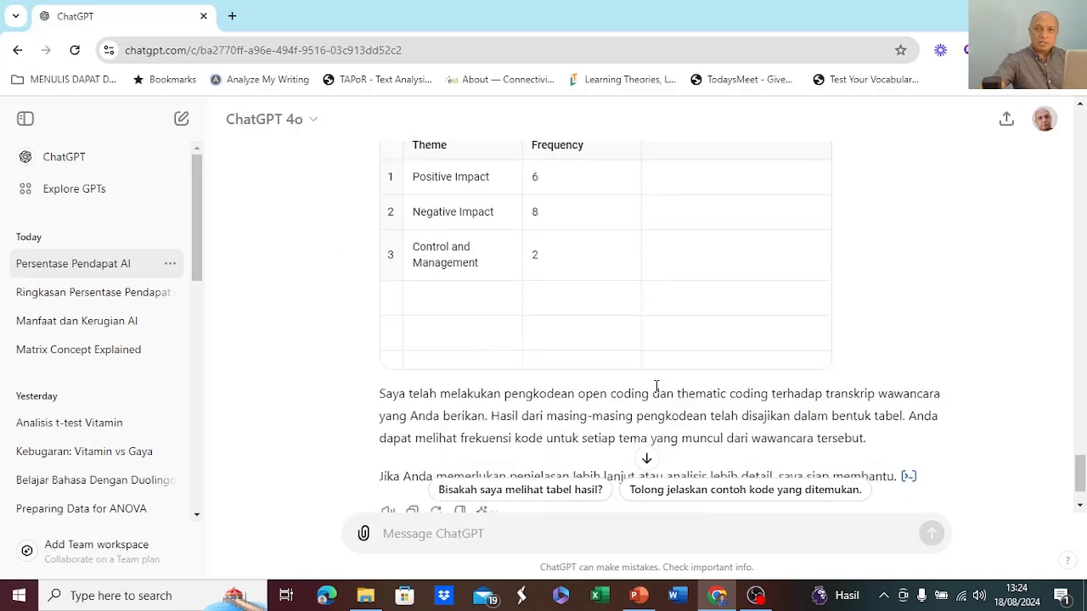
scroll(657, 387, "down", 1)
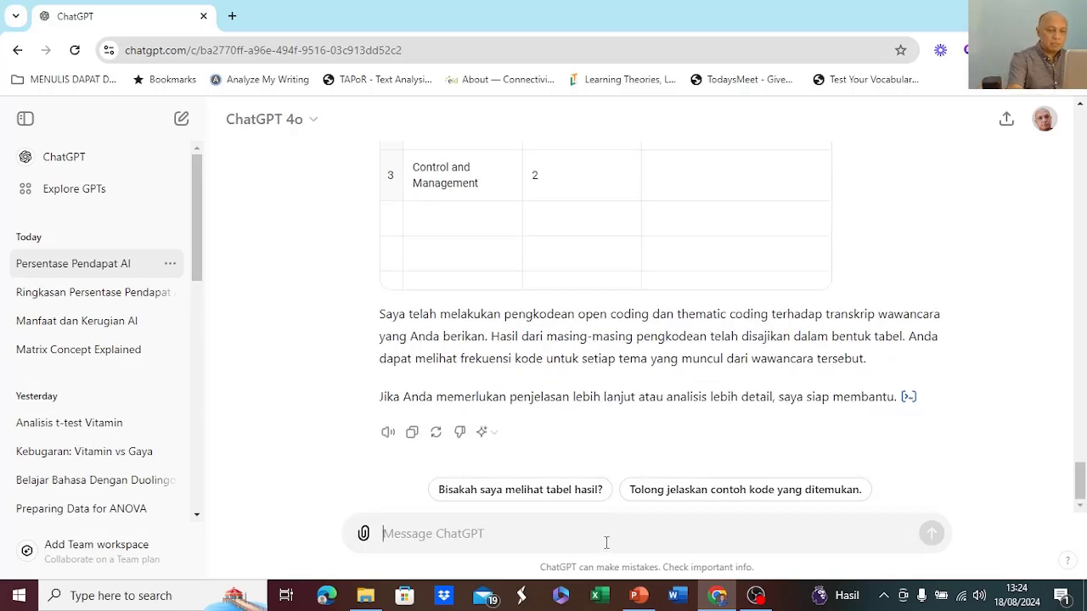
Step: Send the prompt "Outputmu tidak sesuai dengan keinginan saya. Lakukan open coding dan thematic coding sehingga muncul nama-nama kodenya, dan nama-nama theme nya!"
type("Outputmu ")
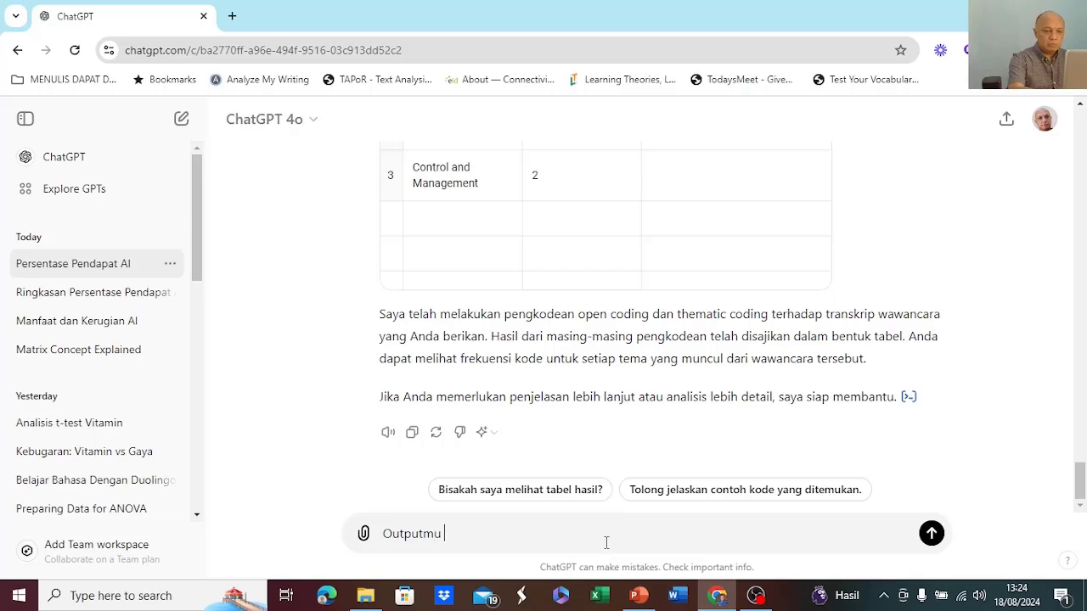
type("tidak sesuai deng")
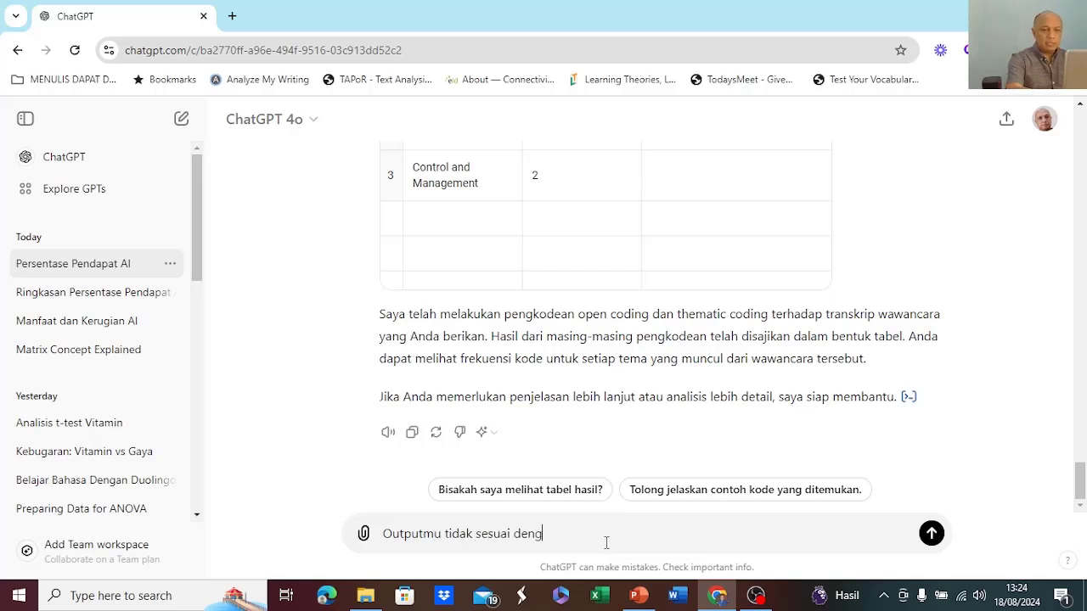
type("an keingia")
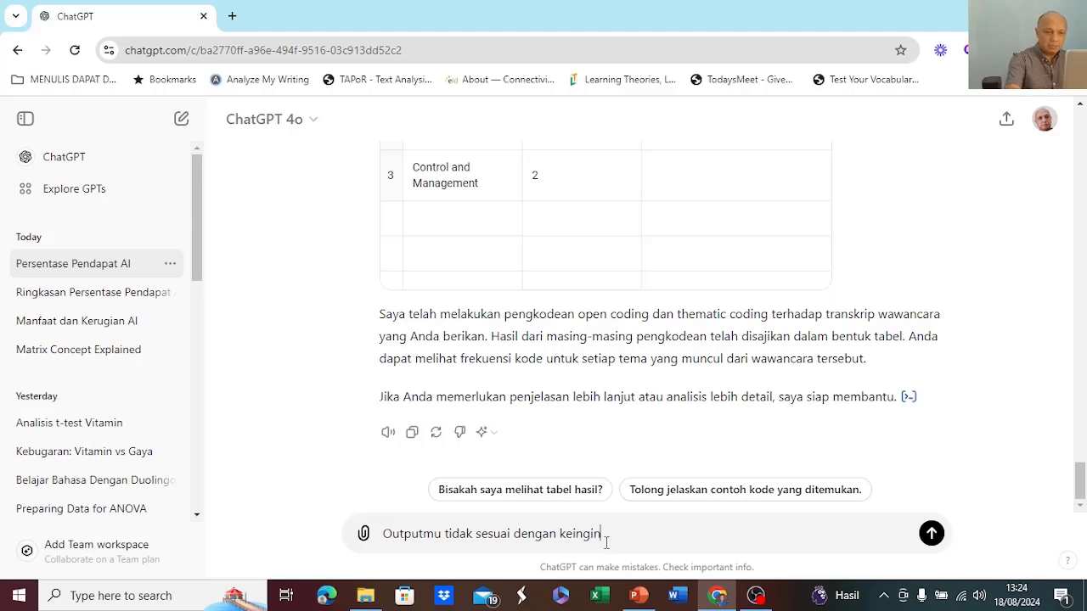
type("an saya. La")
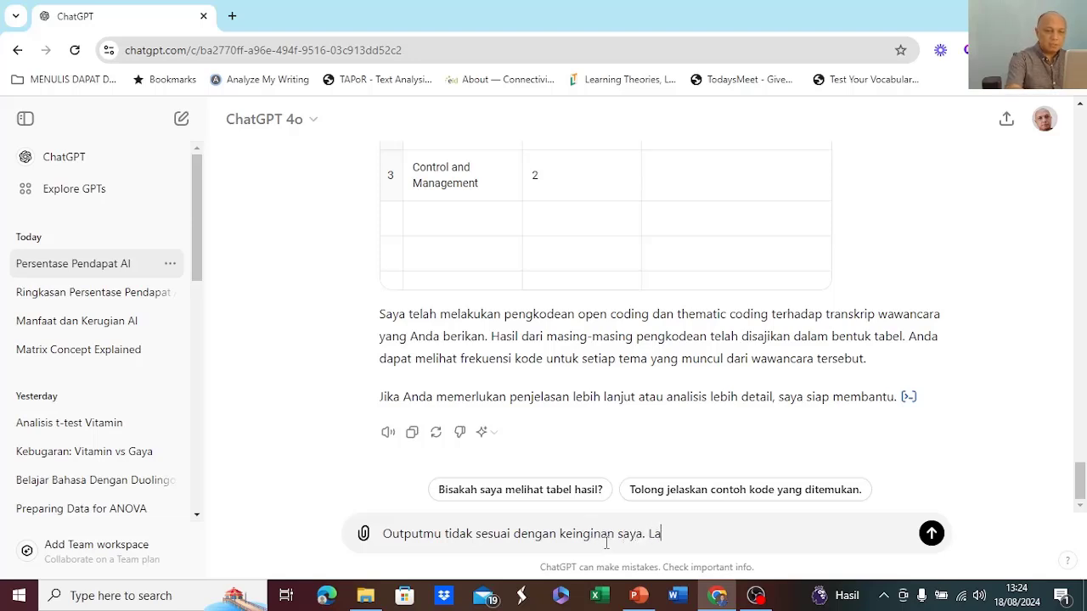
type("kukan open coding")
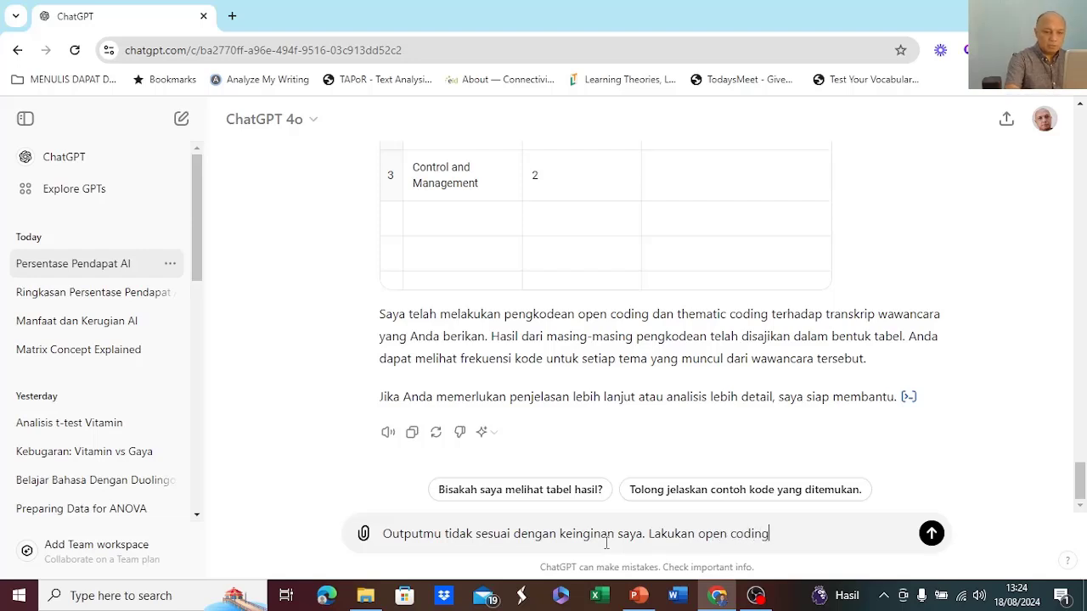
type(" dan t")
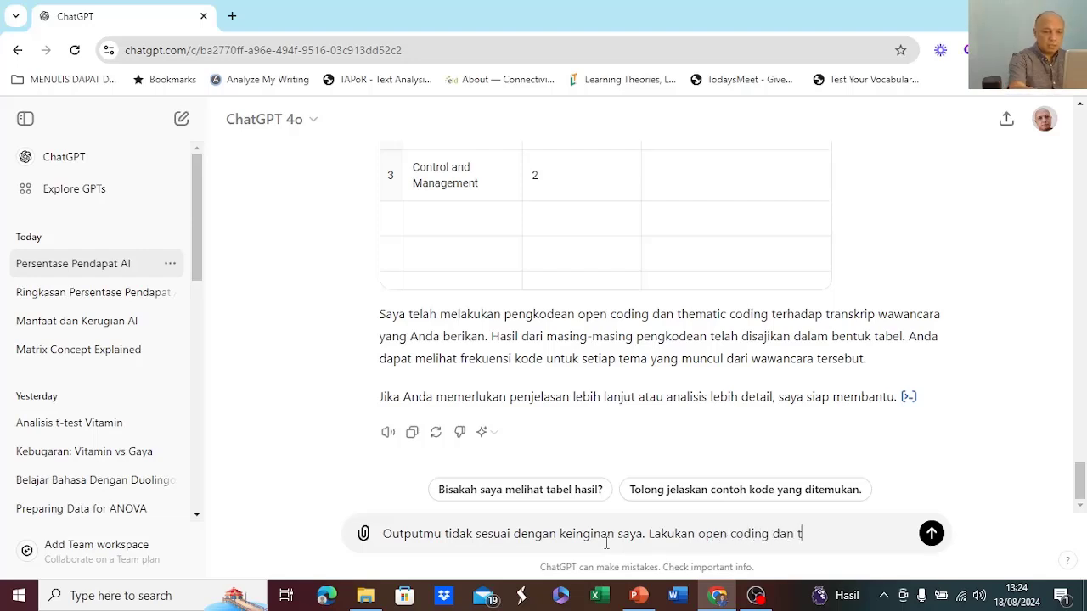
type("hematic ")
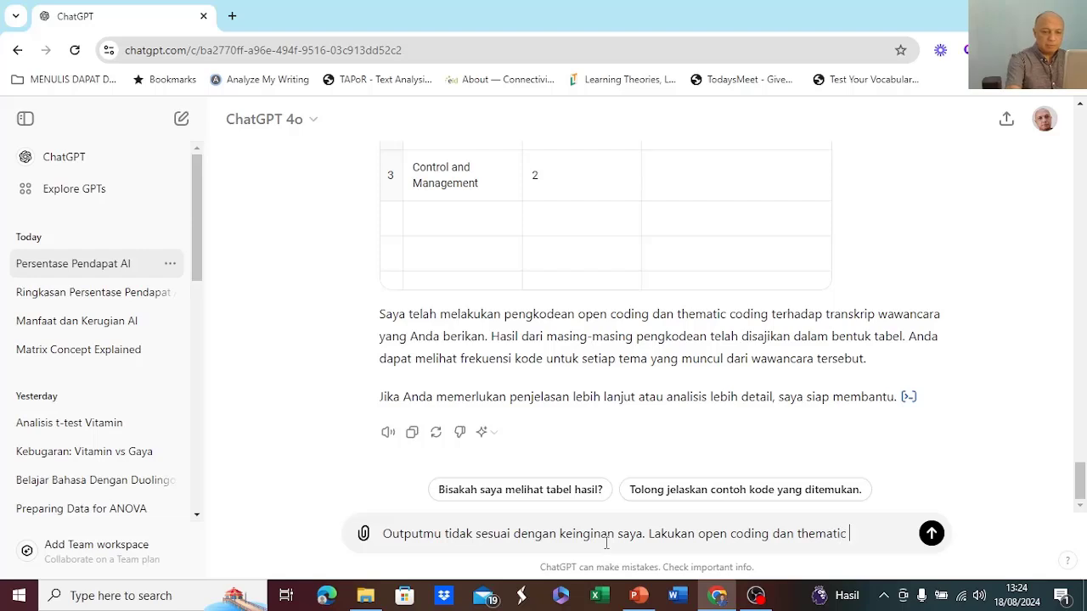
type("coding sehing")
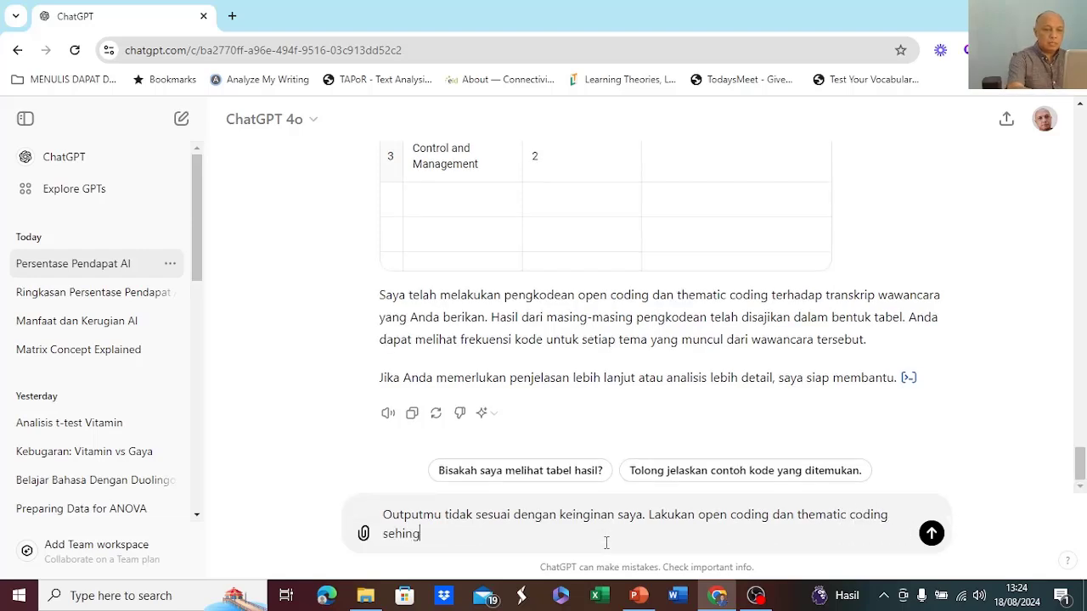
type("ga muncul")
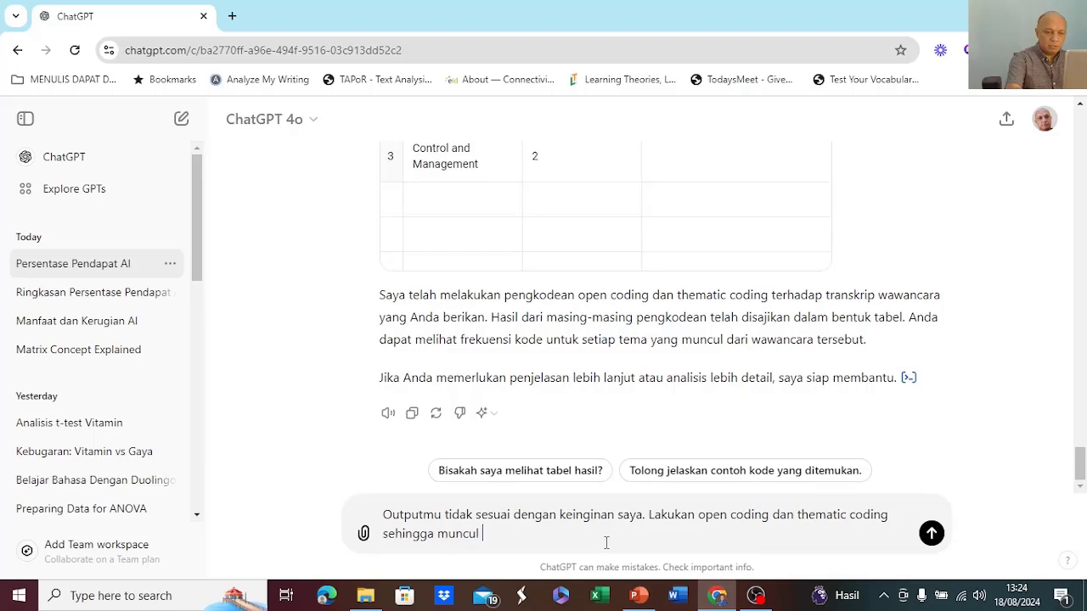
type(" nama-nama kod")
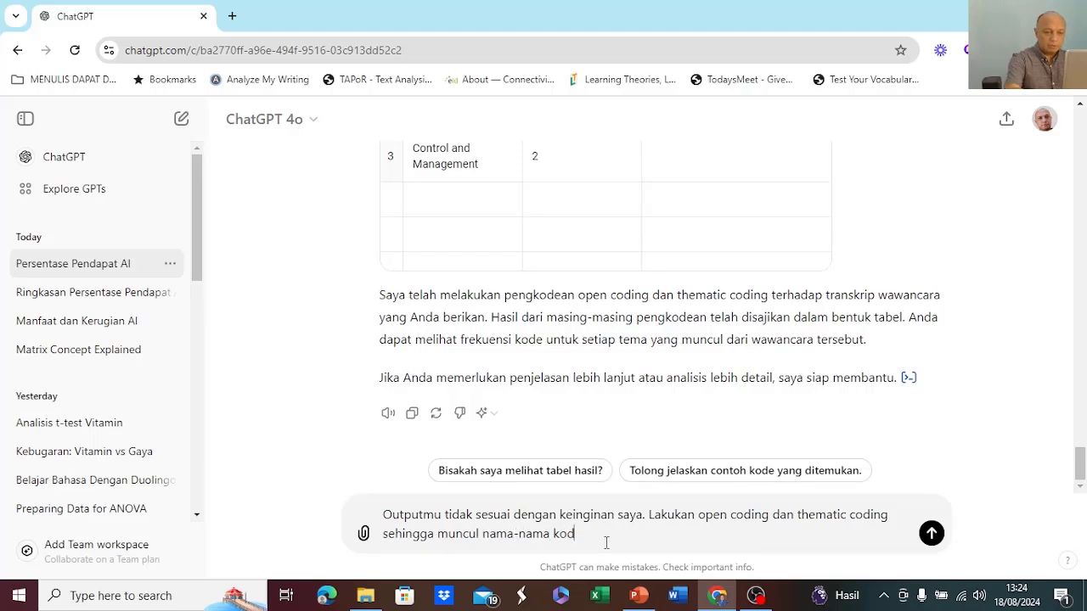
type("enya, dan nam")
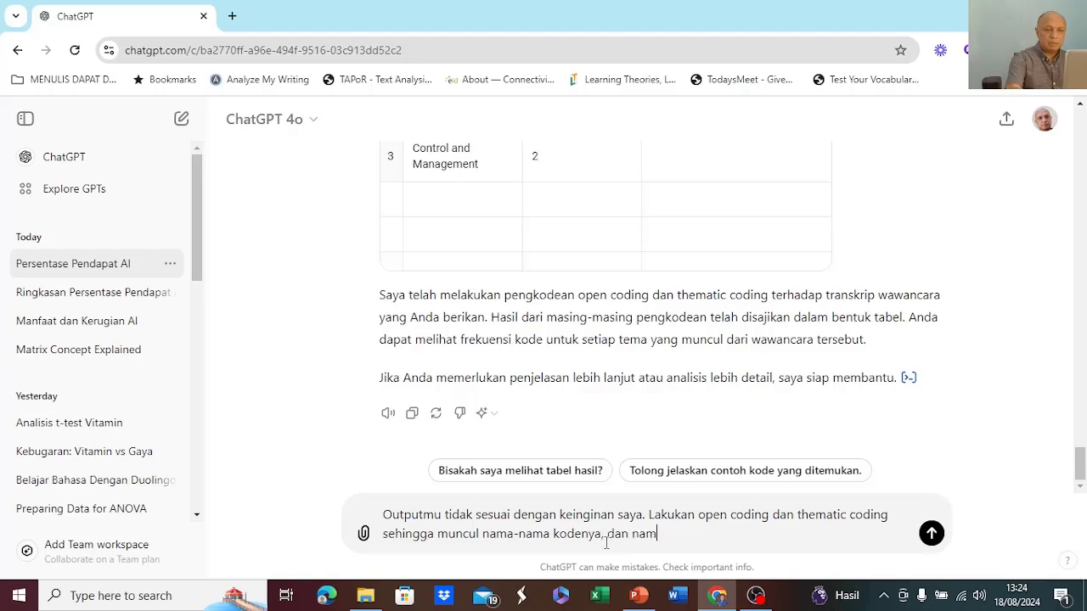
type("a-nama theme nya!")
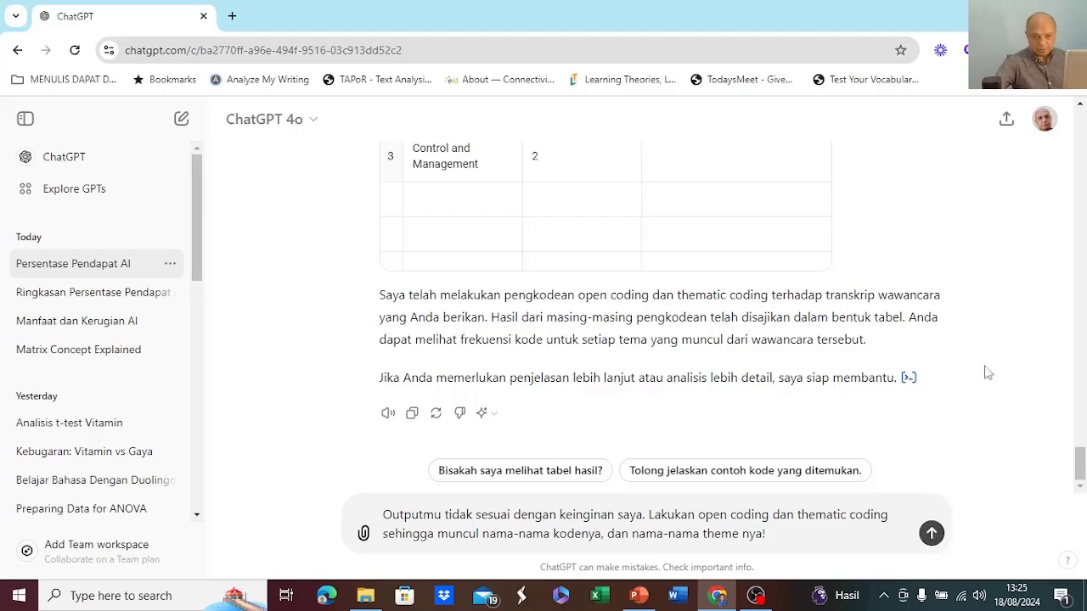
key("Return")
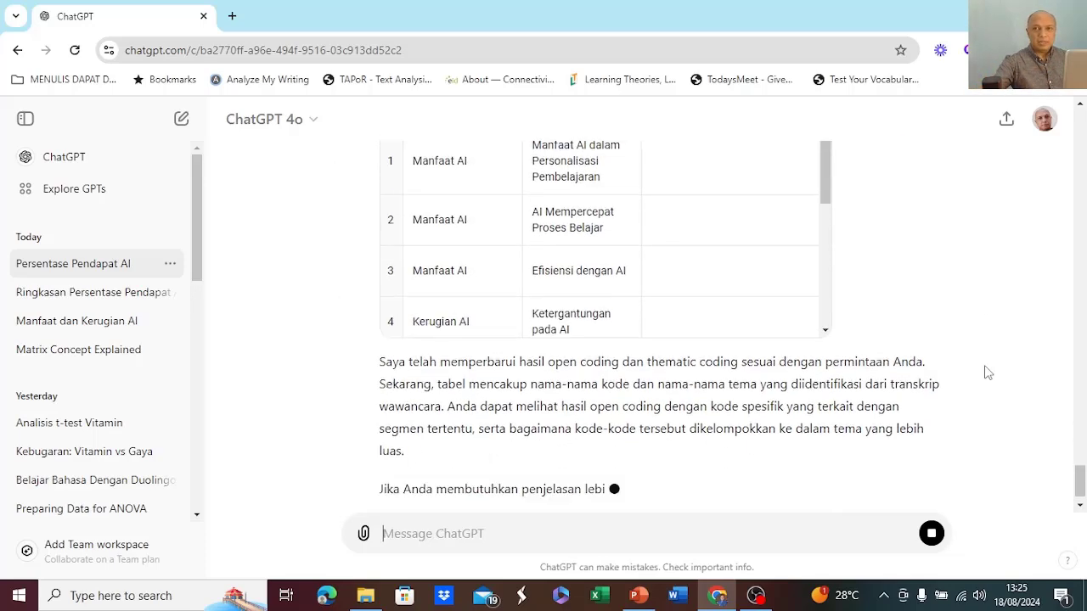
Step: Examine the Open Coding Results With Codes table, reading the codes and the transcript segments matched to them
scroll(1029, 304, "up", 3)
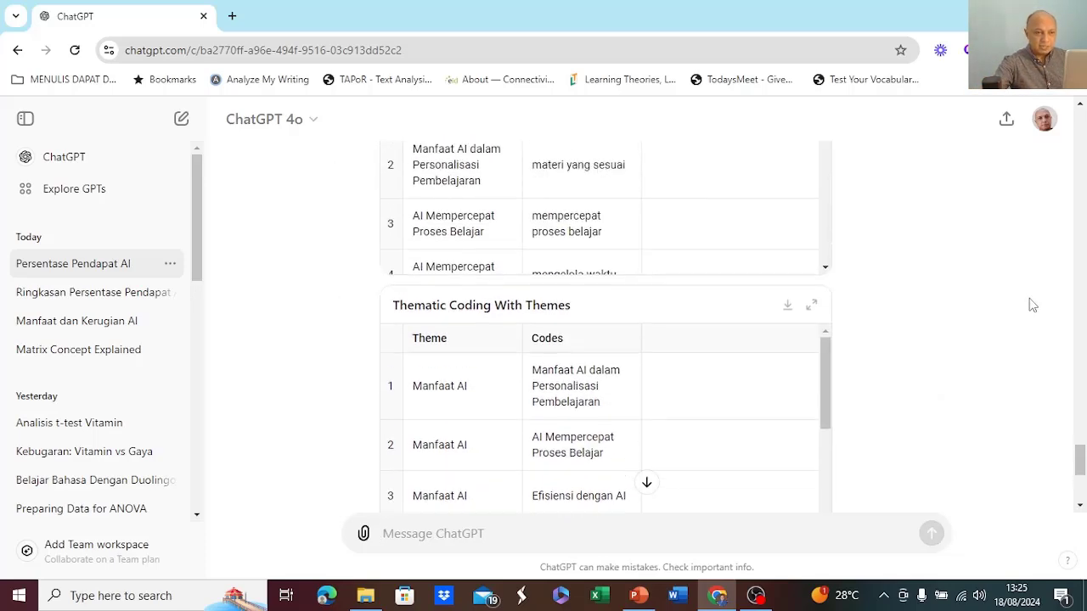
scroll(1033, 304, "up", 3)
scroll(1031, 305, "down", 1)
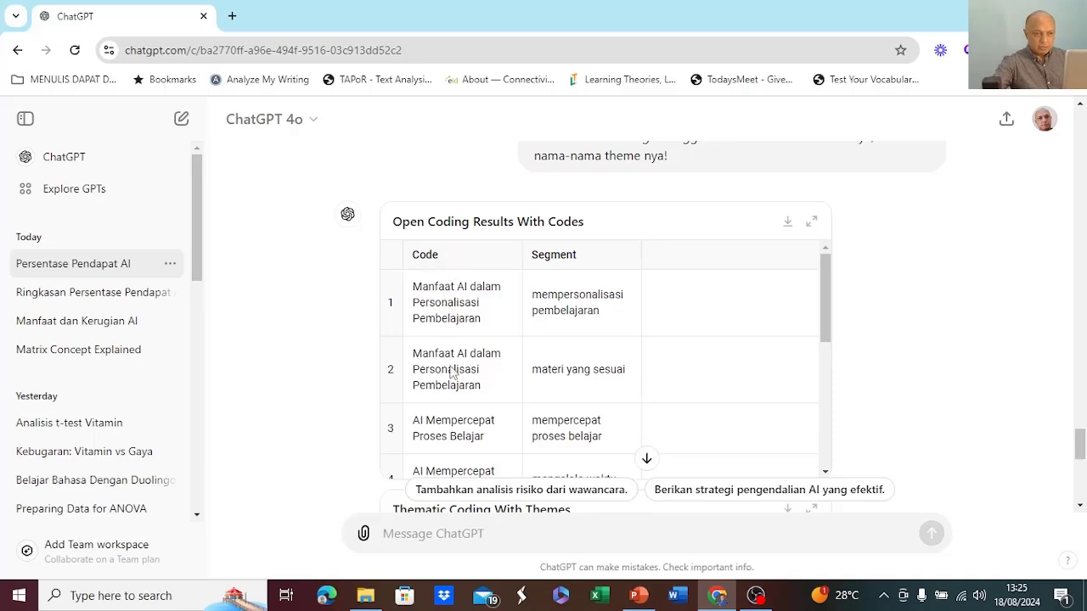
scroll(460, 376, "down", 2)
scroll(460, 376, "down", 1)
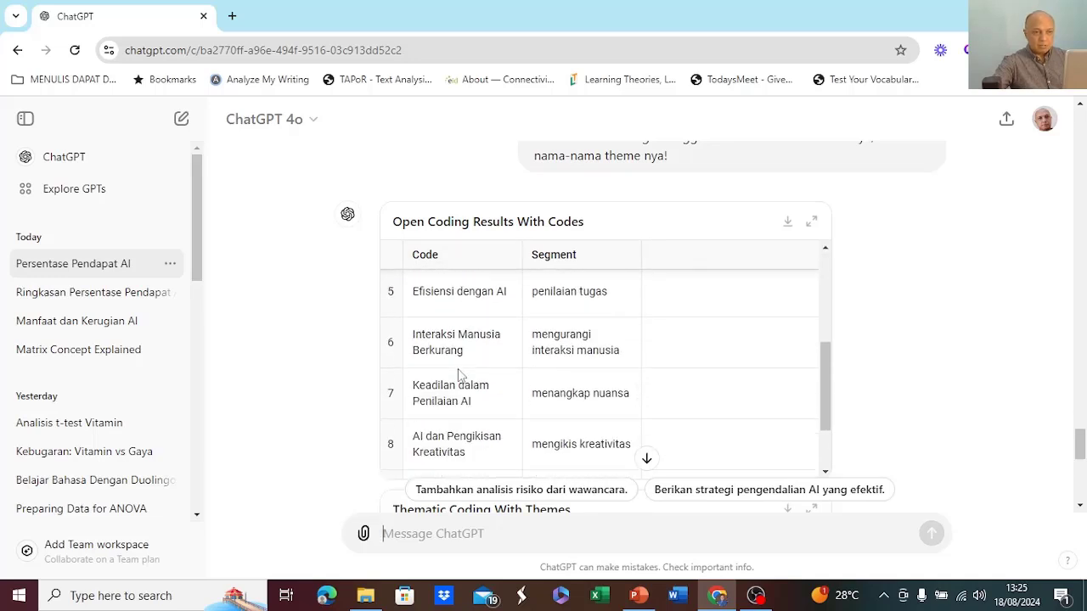
scroll(459, 377, "down", 1)
scroll(460, 377, "up", 4)
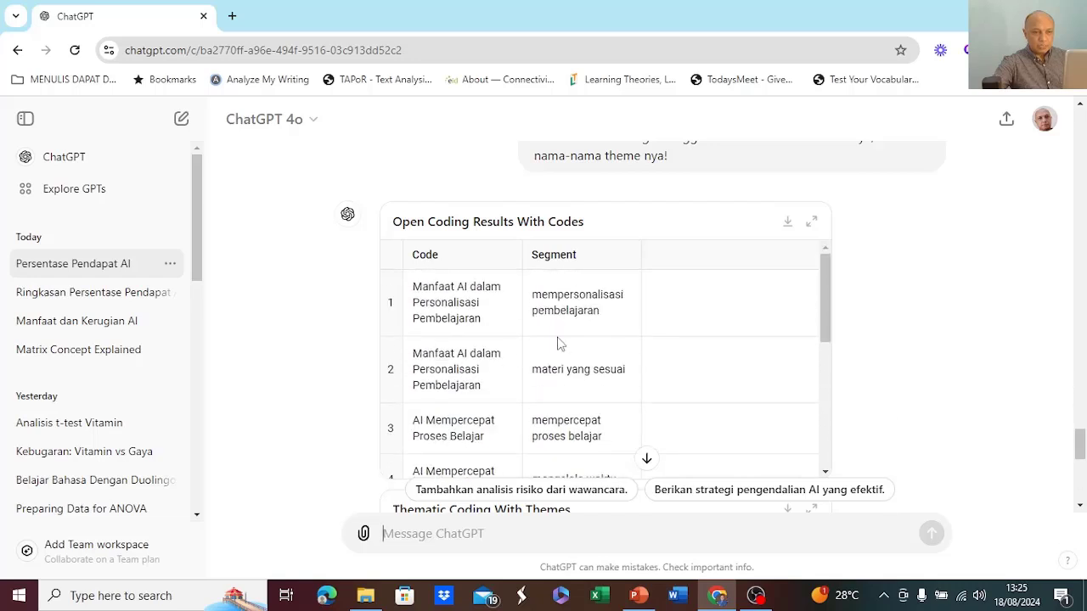
scroll(558, 345, "up", 2)
scroll(574, 455, "down", 1)
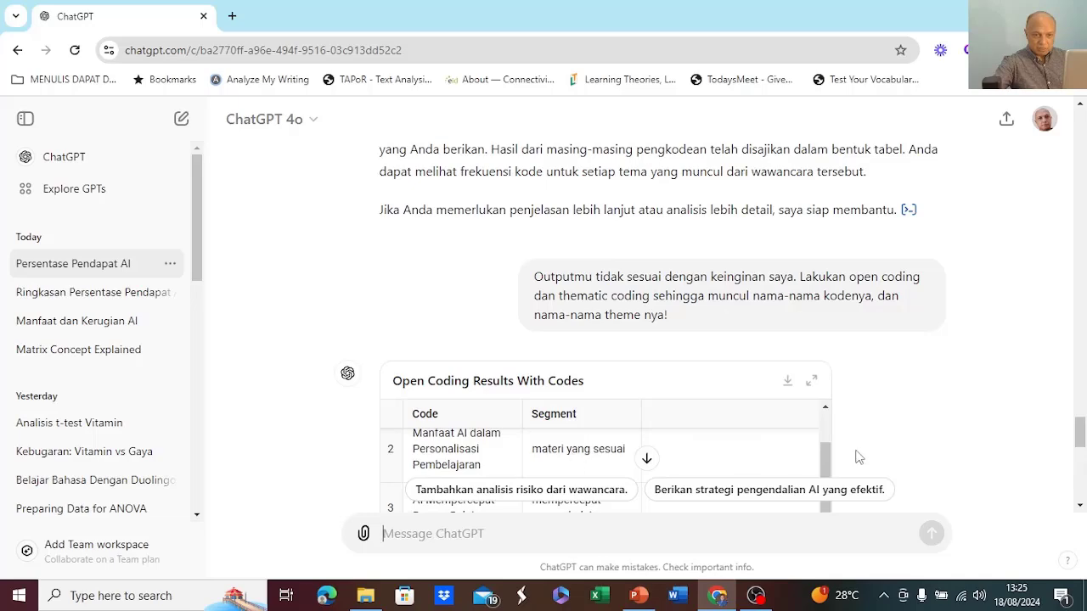
Step: Examine the Thematic Coding With Themes table down to its last row, comparing how the codes are grouped by theme, and read the closing explanation
left_click_drag(1080, 449, 1080, 475)
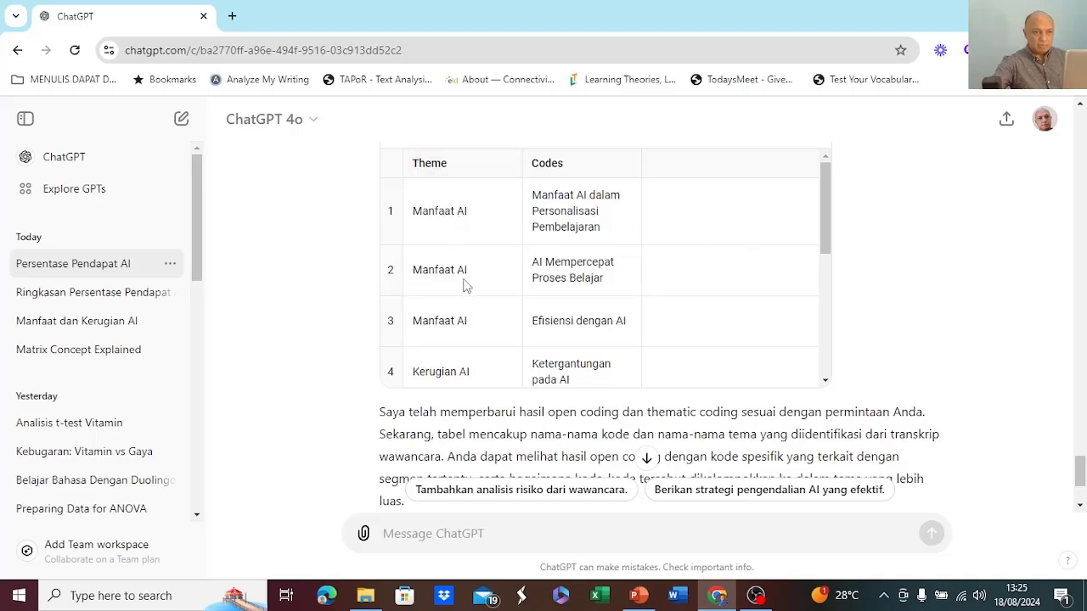
mouse_move(821, 248)
left_mouse_down()
mouse_move(839, 367)
mouse_move(834, 240)
left_mouse_up()
left_click_drag(828, 247, 838, 303)
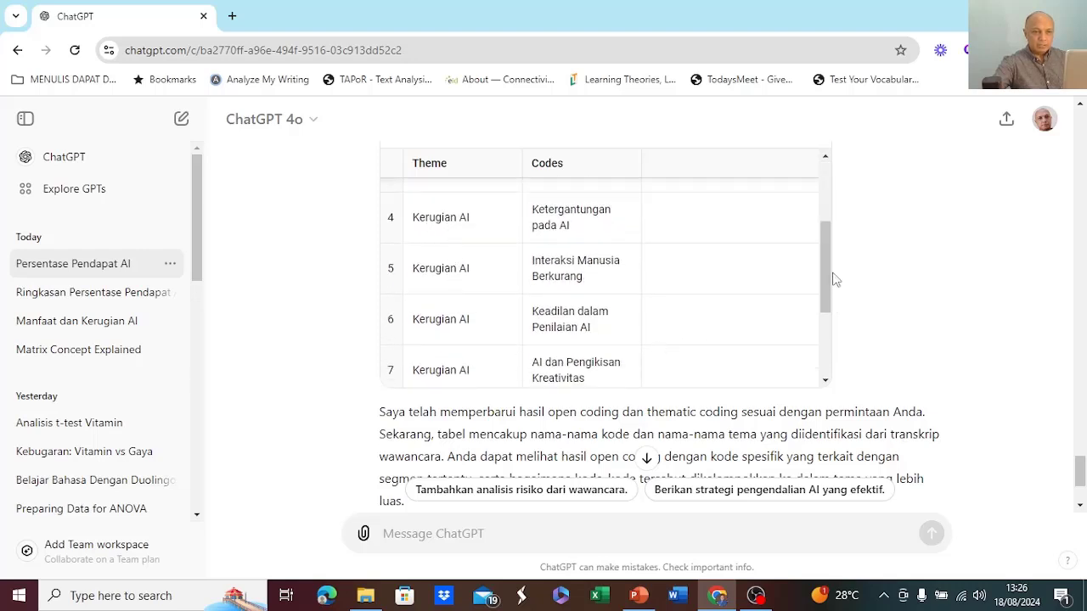
left_click_drag(834, 280, 827, 355)
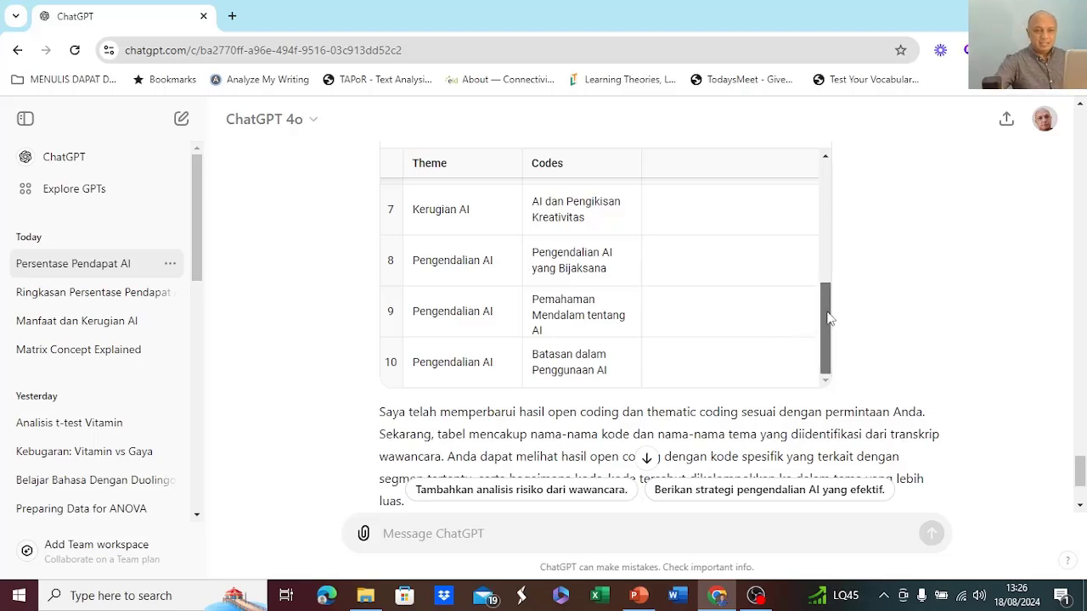
mouse_move(825, 319)
left_mouse_down()
mouse_move(822, 208)
mouse_move(828, 323)
left_mouse_up()
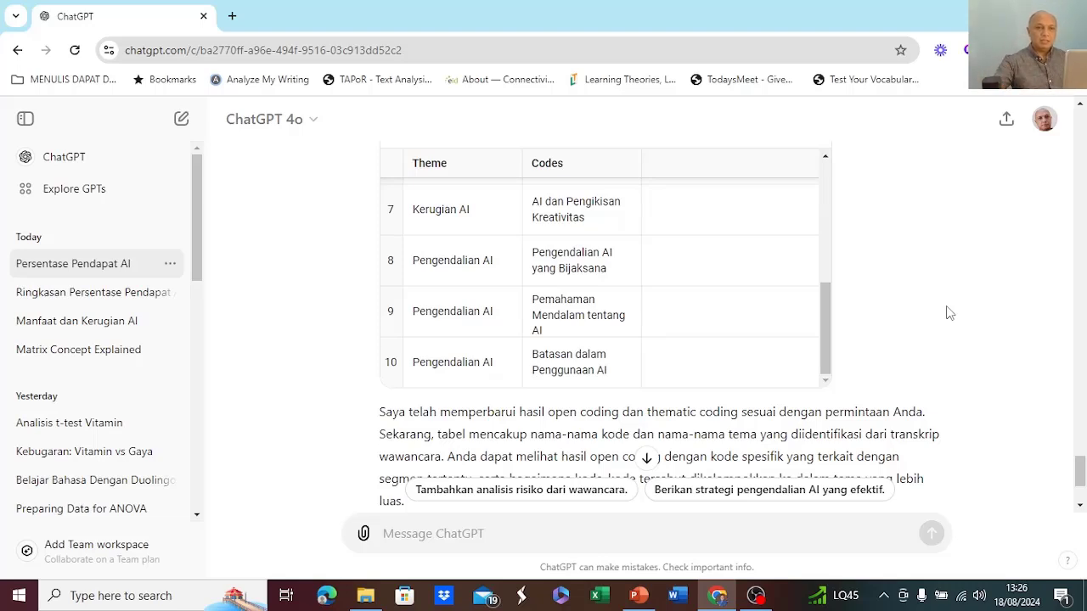
left_click_drag(822, 297, 832, 170)
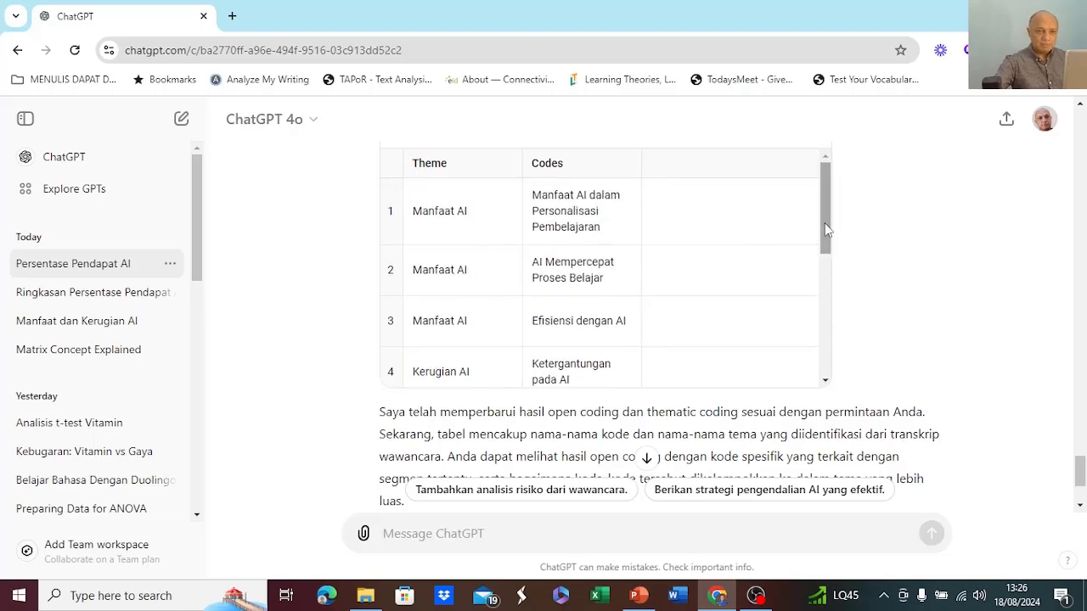
left_click_drag(828, 229, 823, 336)
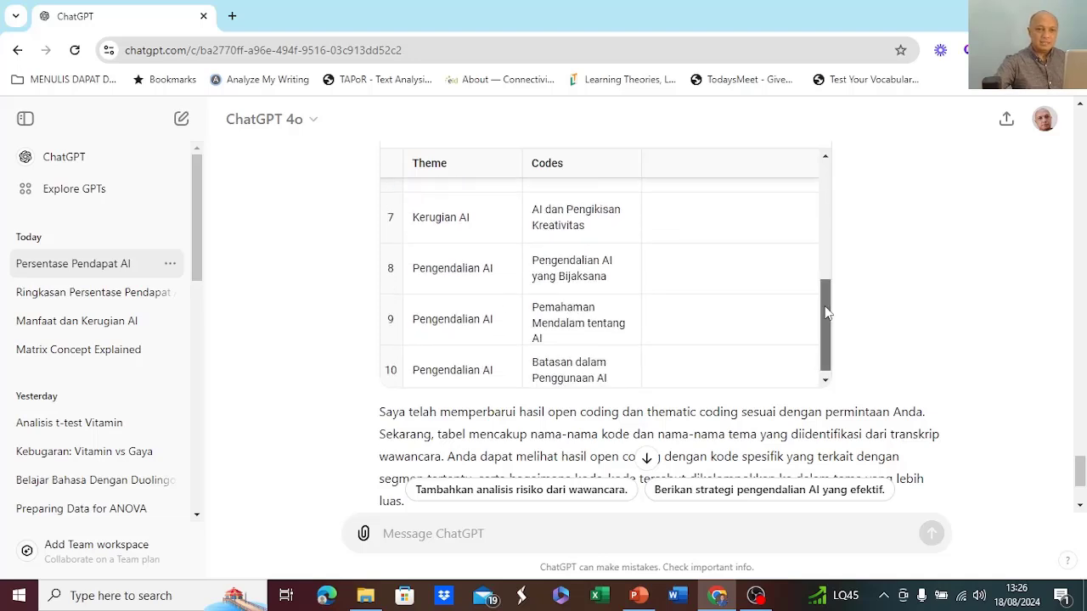
left_click_drag(1080, 474, 1080, 489)
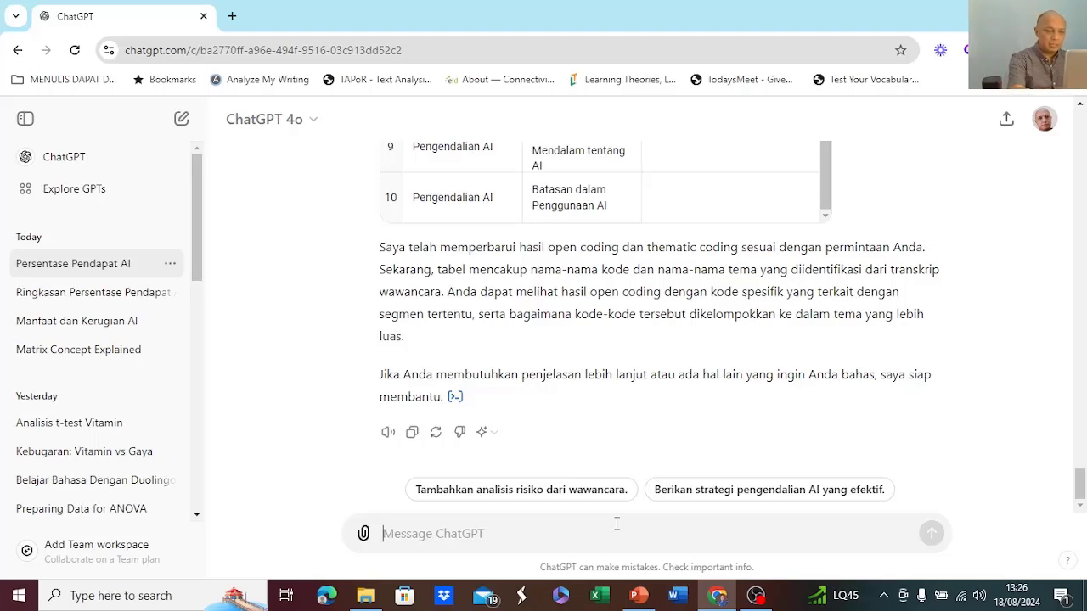
Step: Send the prompt "Ambil satu bagian dari transkrip tadi yang menggambarkan pendapat atau perilaku responden dalam tema pengendalian AI!"
type("T")
key("BackSpace")
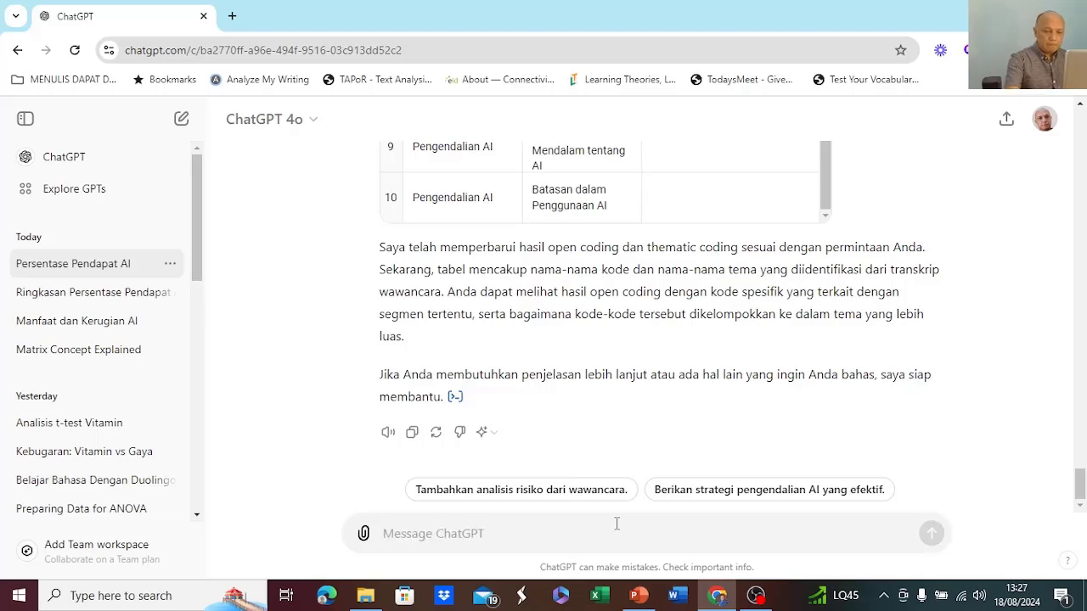
type("Ambil sa")
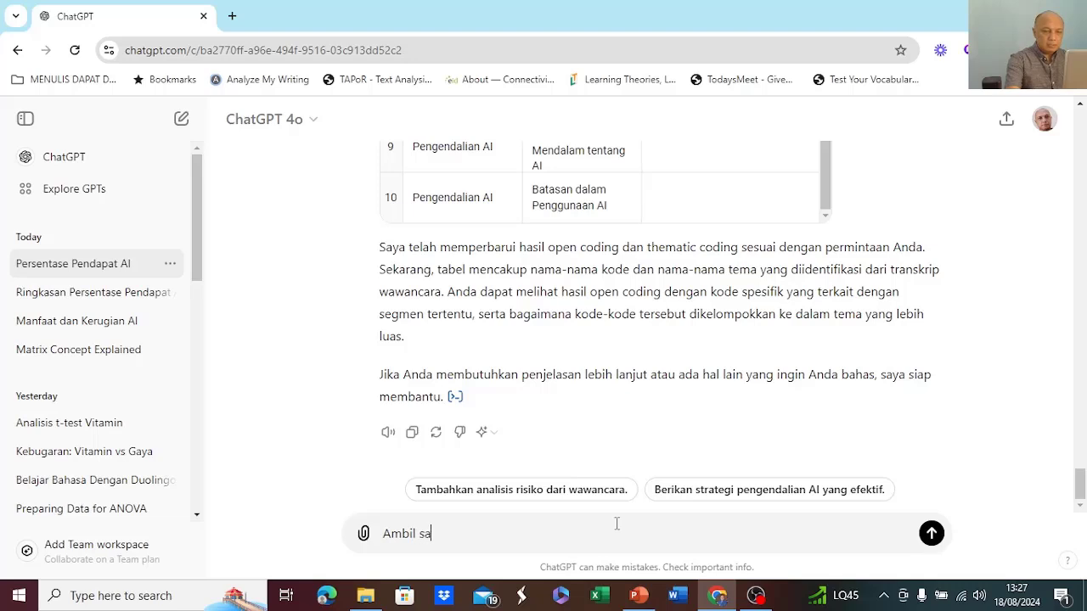
type("tu bagian dari transkr")
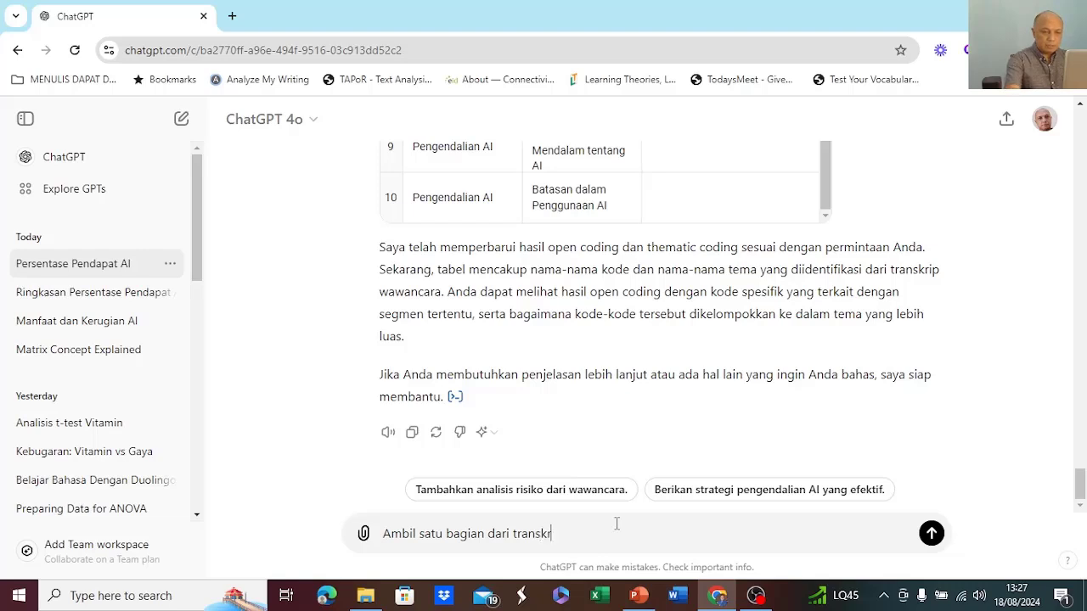
type("ip tadi ya")
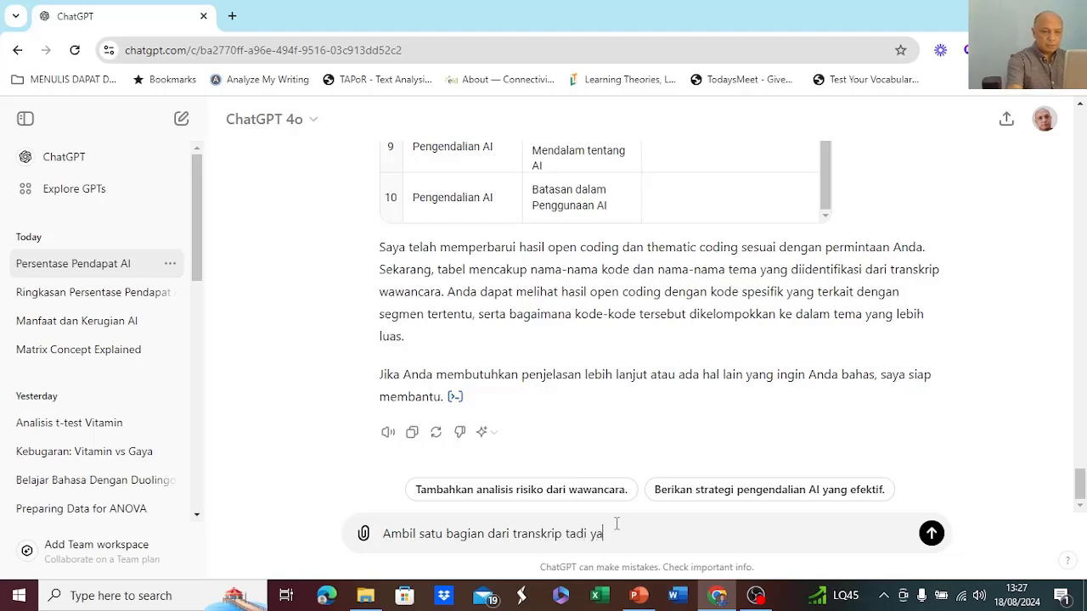
type("ng menggambar")
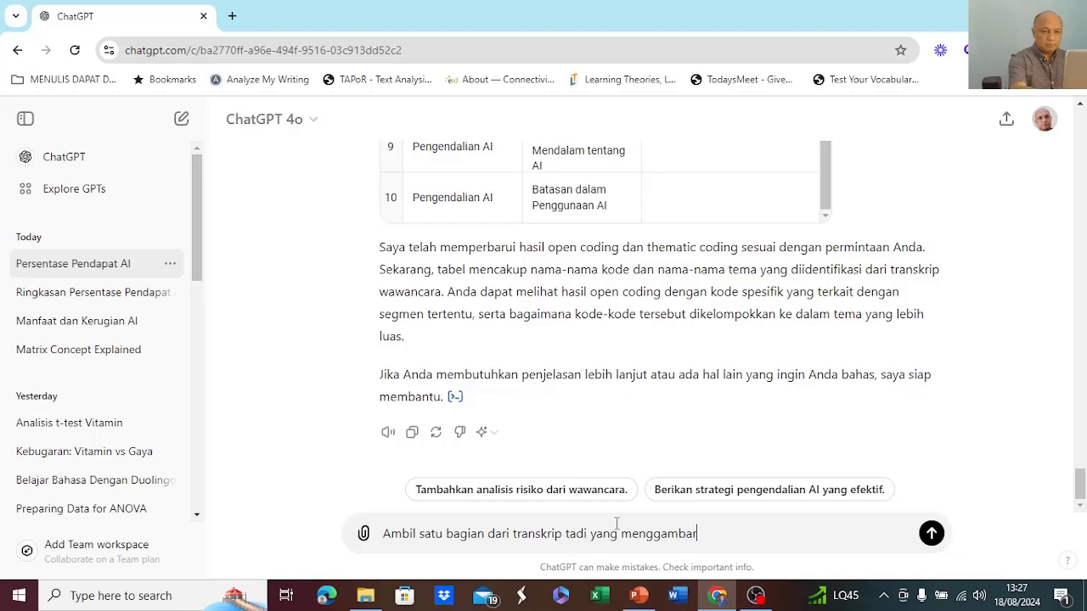
type("kan pendapat")
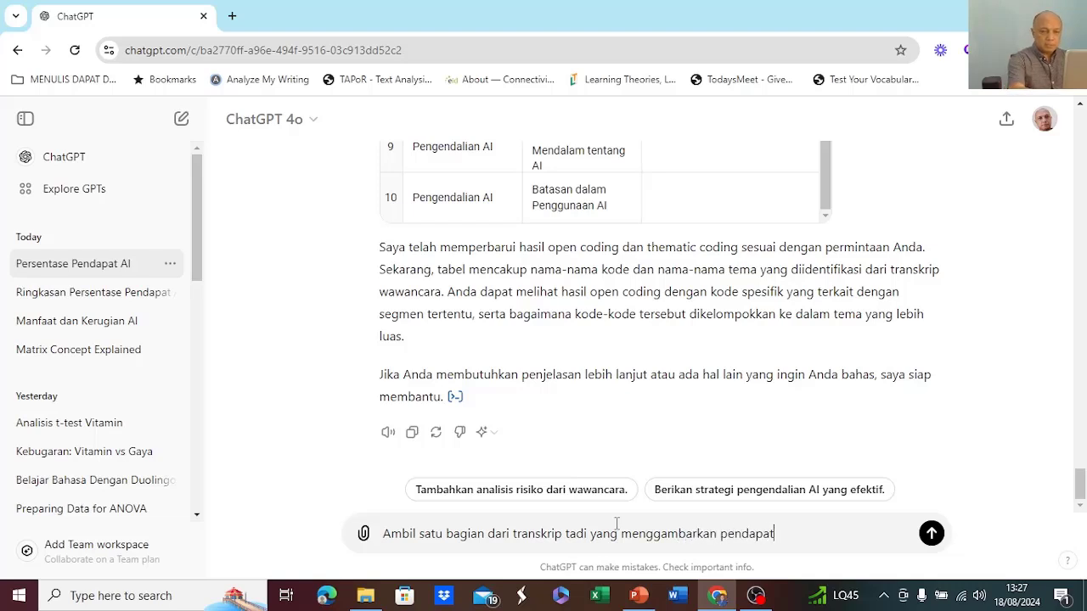
type(" atau perilaku")
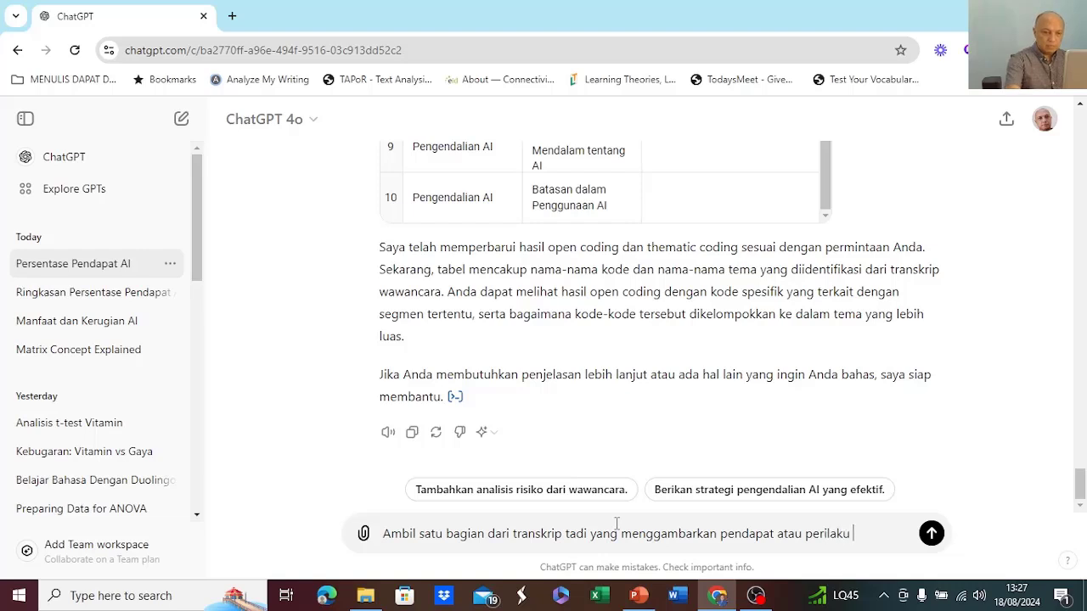
type(" responden ")
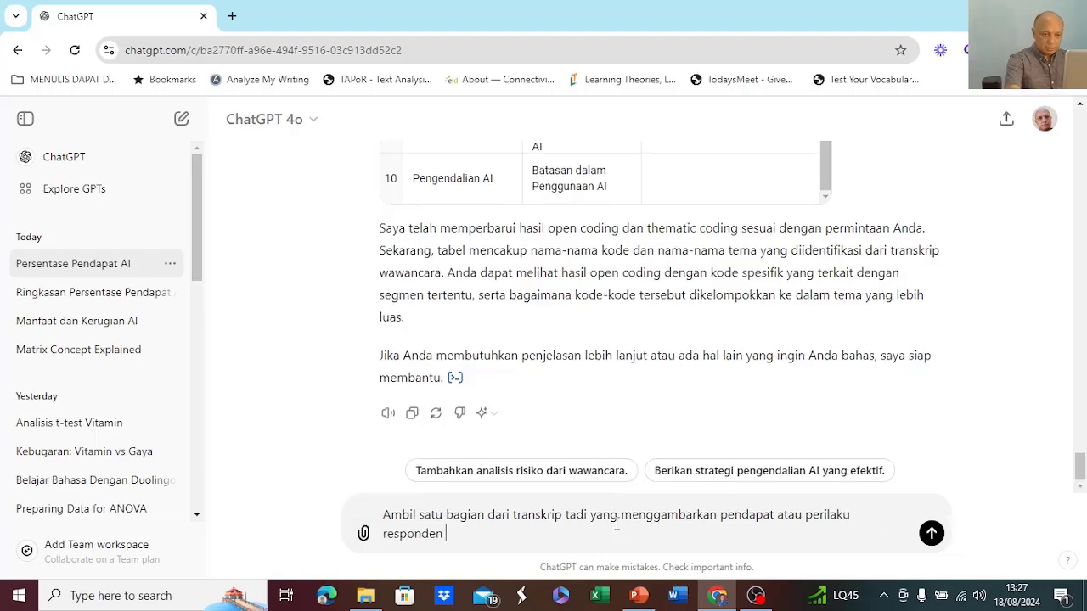
type("dalam te")
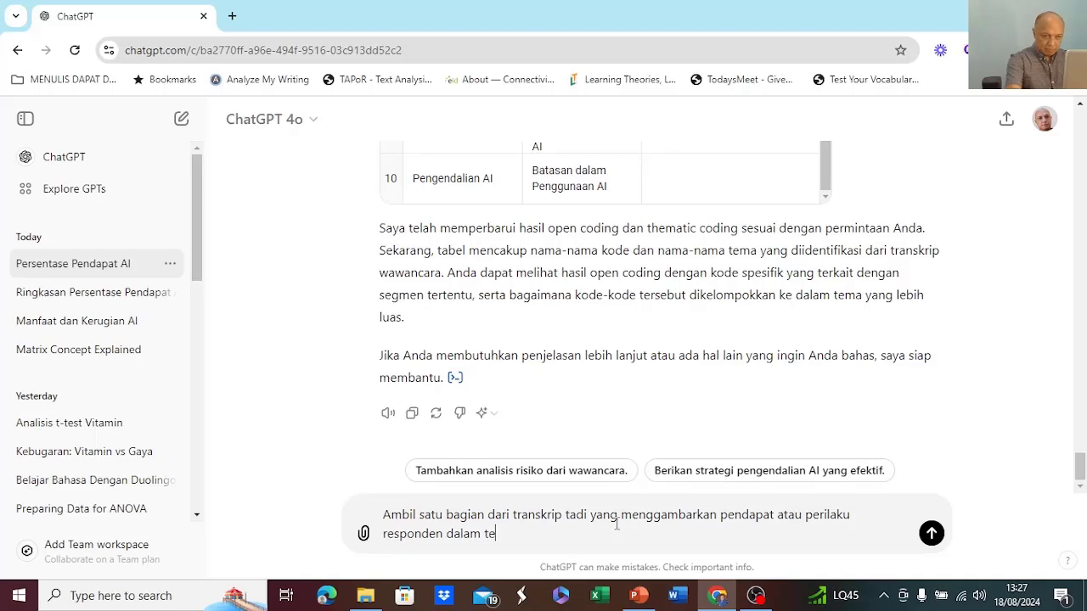
type("ma pengendalian ")
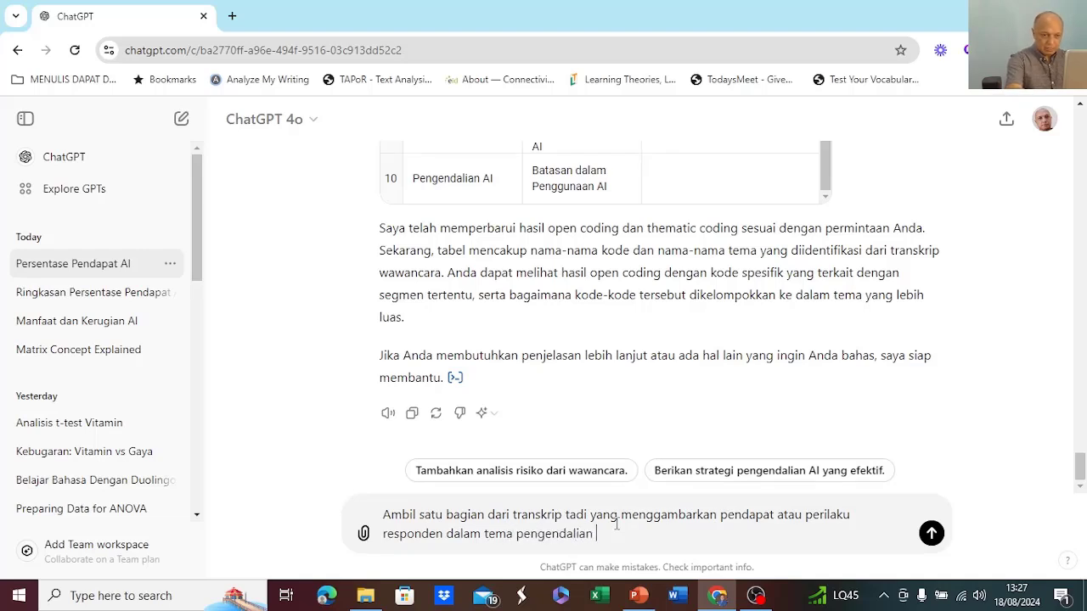
type("AI!")
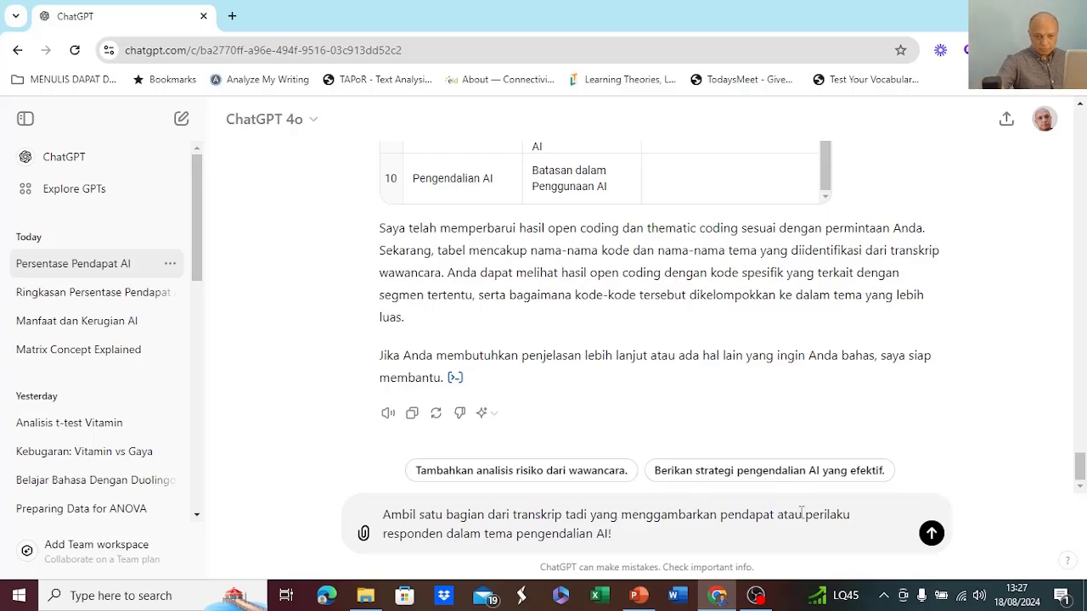
left_click(933, 530)
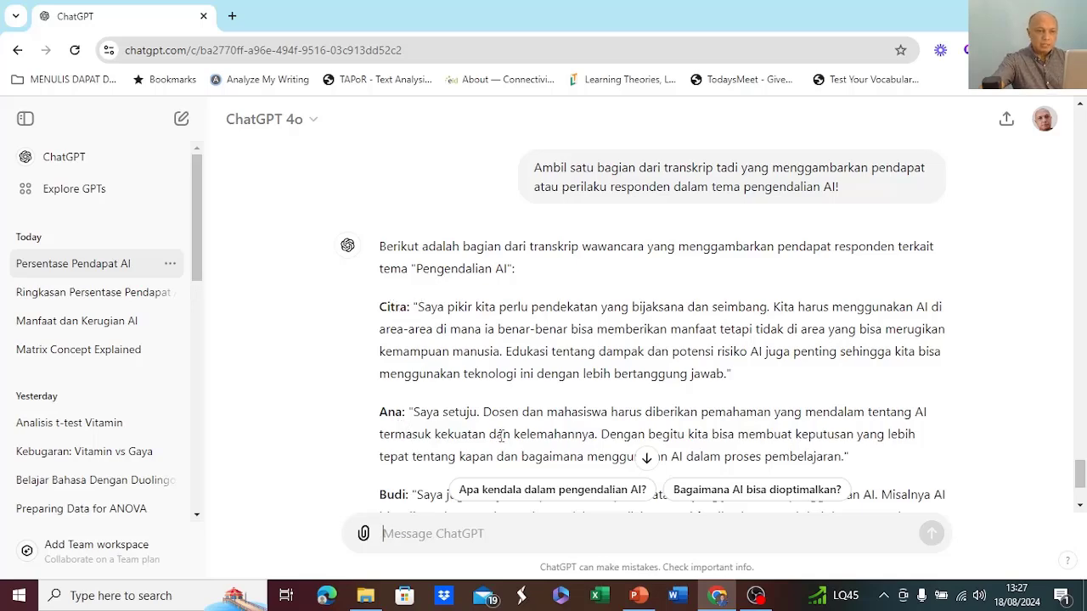
Step: Read the respondents' quotes on the Pengendalian AI theme and check them against the Open Coding Results With Codes and Thematic Coding With Themes tables
scroll(500, 437, "down", 3)
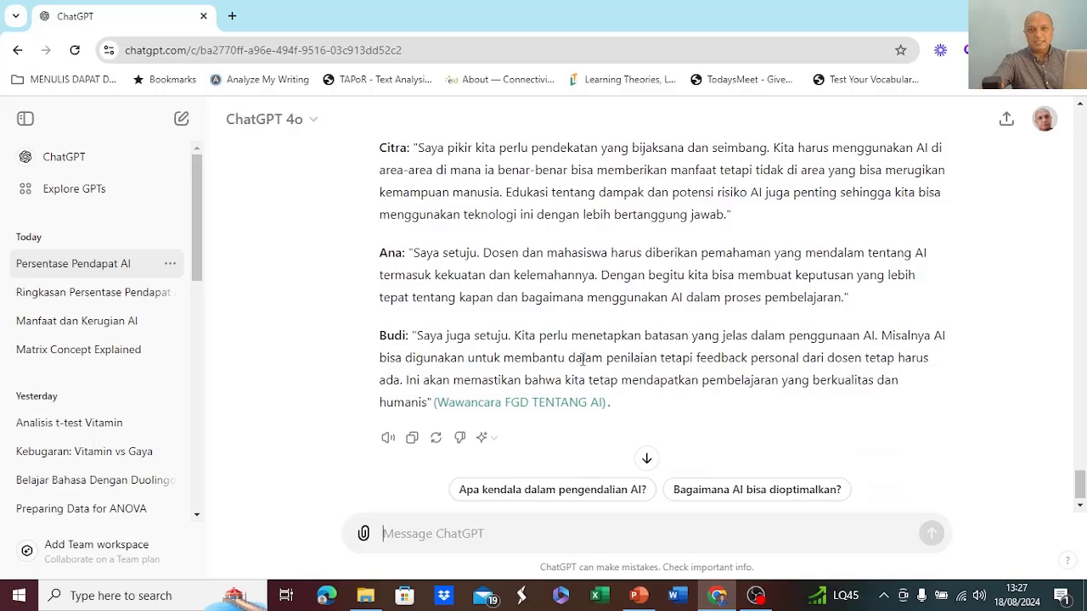
scroll(595, 361, "up", 6)
scroll(631, 365, "up", 5)
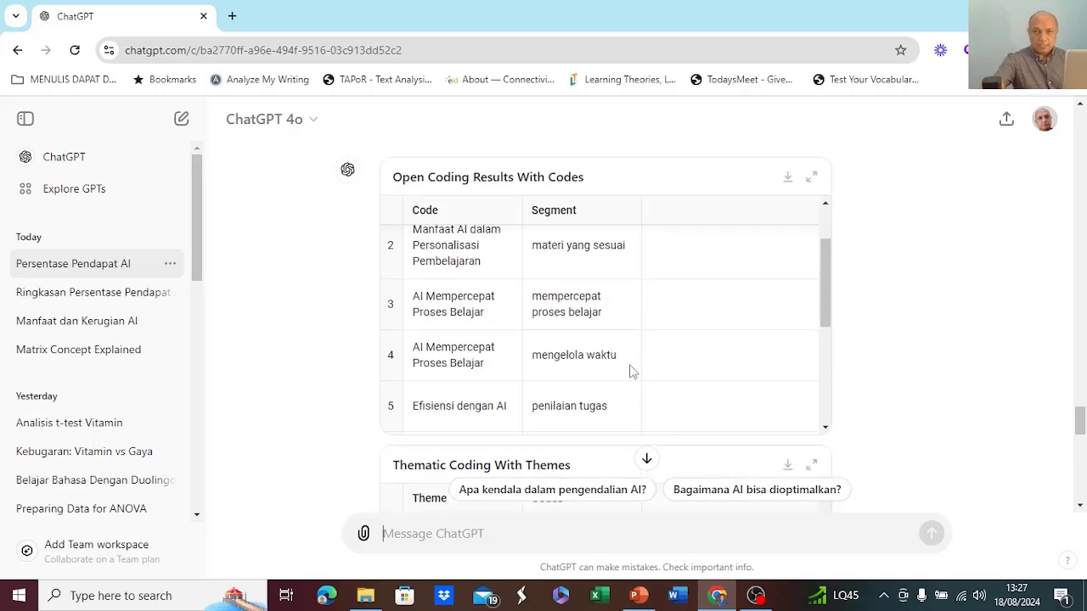
scroll(631, 371, "down", 3)
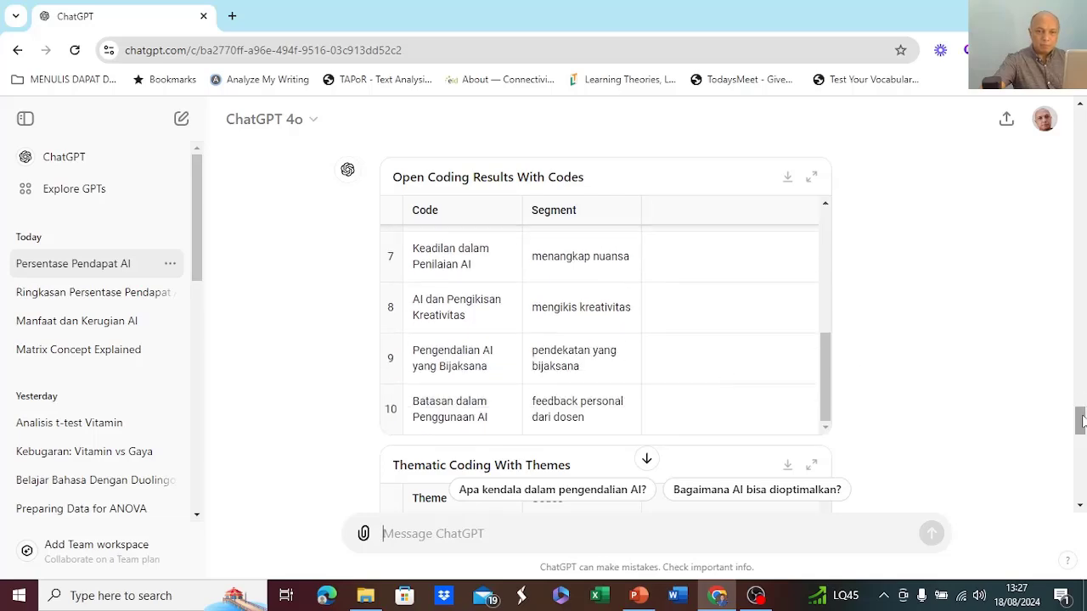
scroll(1081, 420, "down", 6)
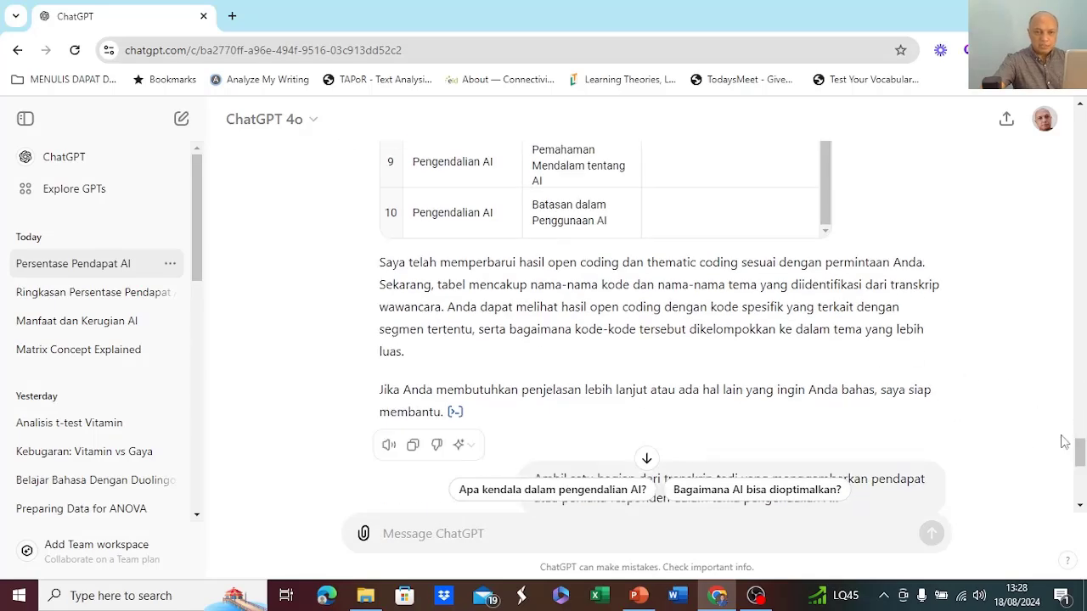
left_click_drag(1080, 452, 1081, 481)
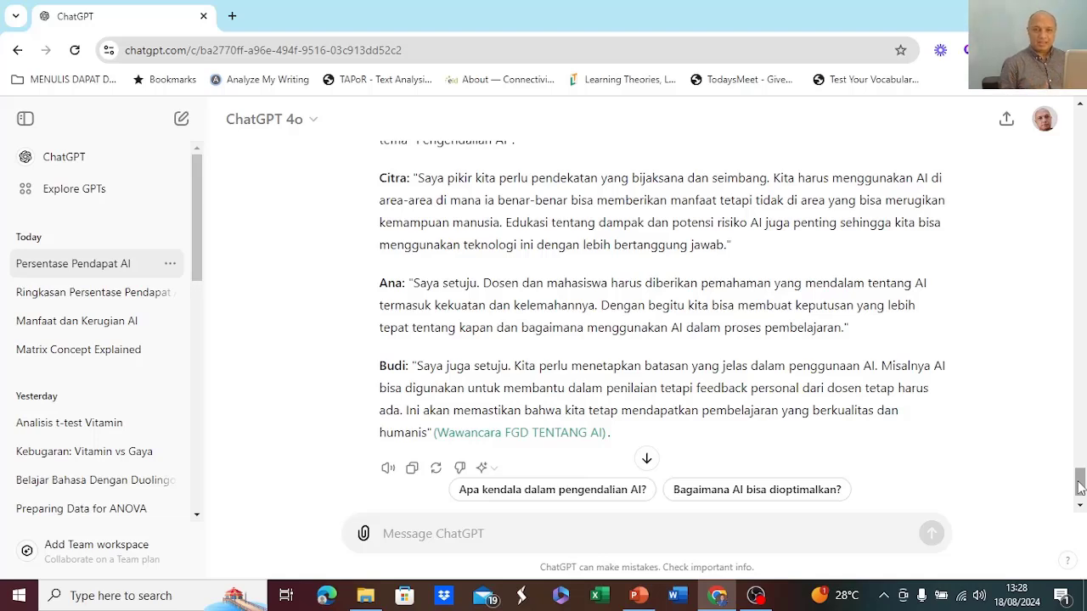
Step: Review the survey bar charts AI MENGUNTUNGKAN, AI MENGIKIS KREATIVITAS and AI MERUGIKAN, comparing the Setuju, Tidak setuju and Tidak tahu responses
left_click_drag(1080, 484, 1079, 262)
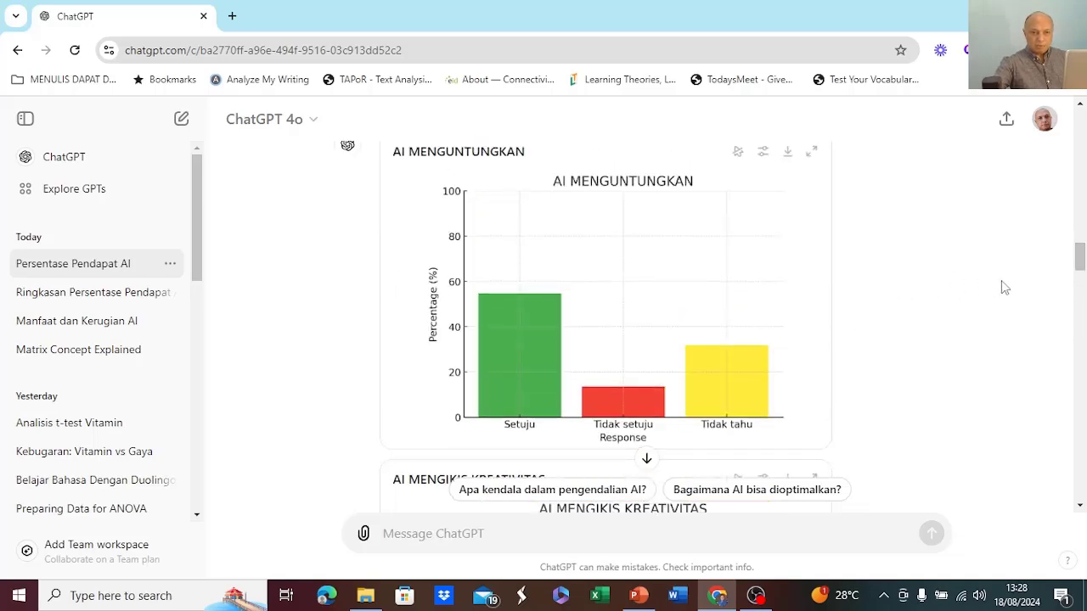
left_click_drag(1083, 262, 1082, 280)
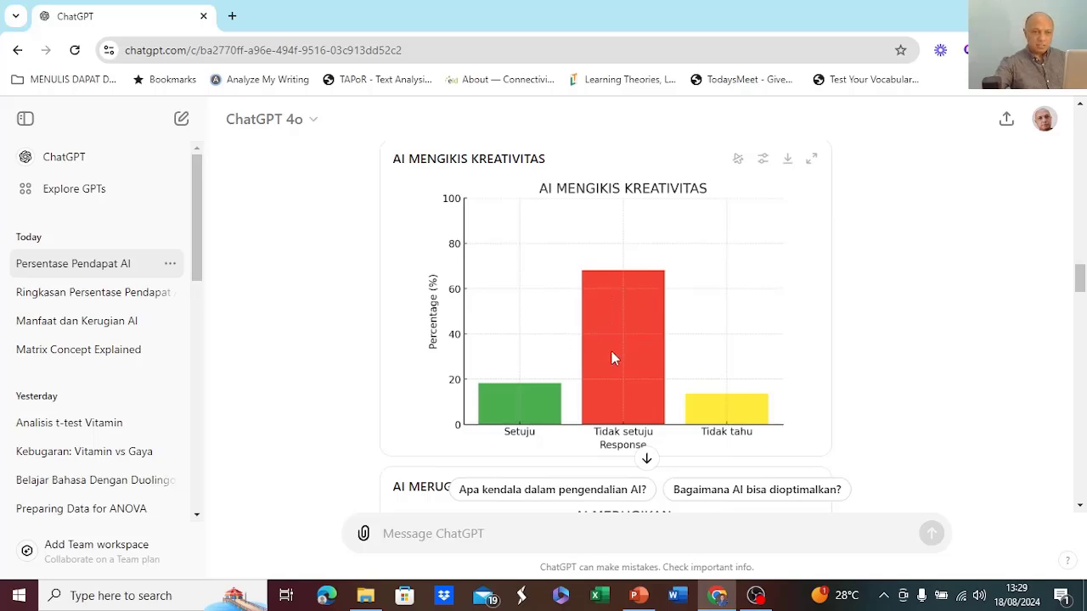
left_click_drag(1079, 289, 1081, 307)
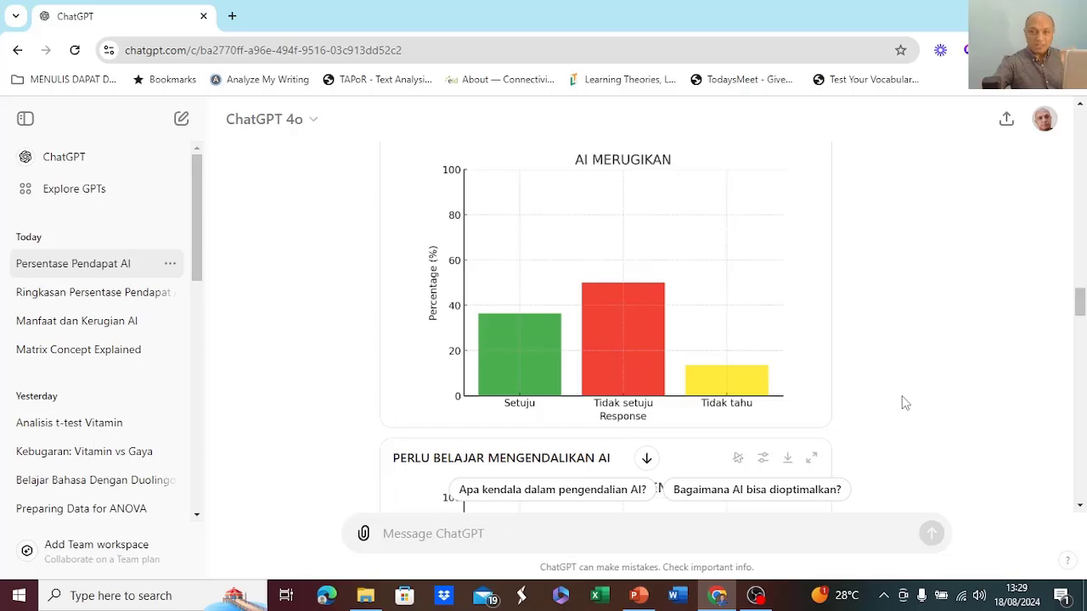
Step: Review the named codes and the themes Manfaat AI, Kerugian AI and Pengendalian AI in the coding tables, and reread the supporting interview quotes
scroll(903, 397, "down", 15)
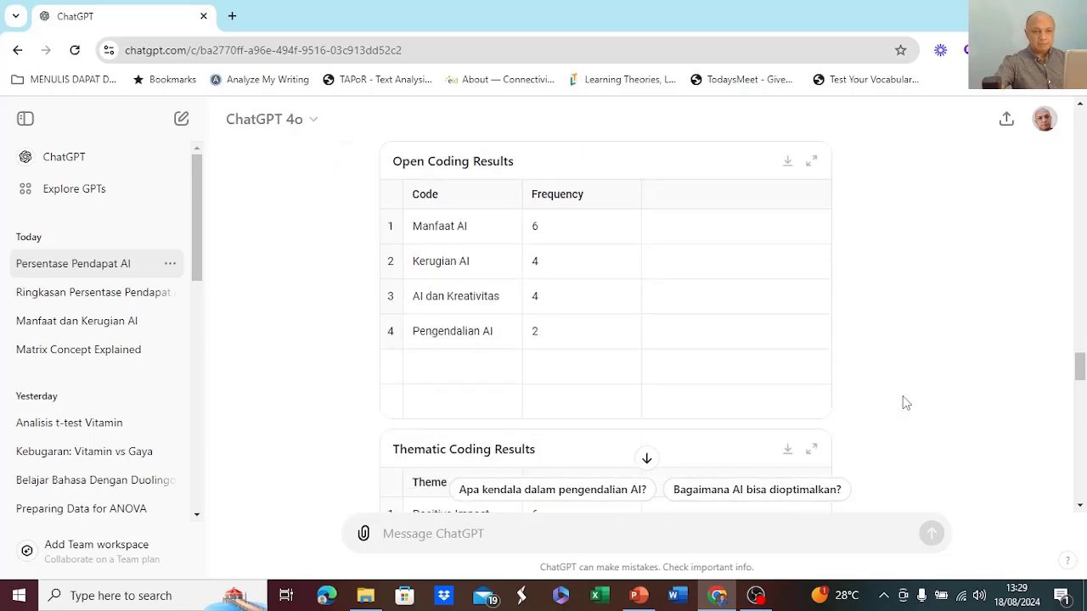
scroll(905, 399, "down", 15)
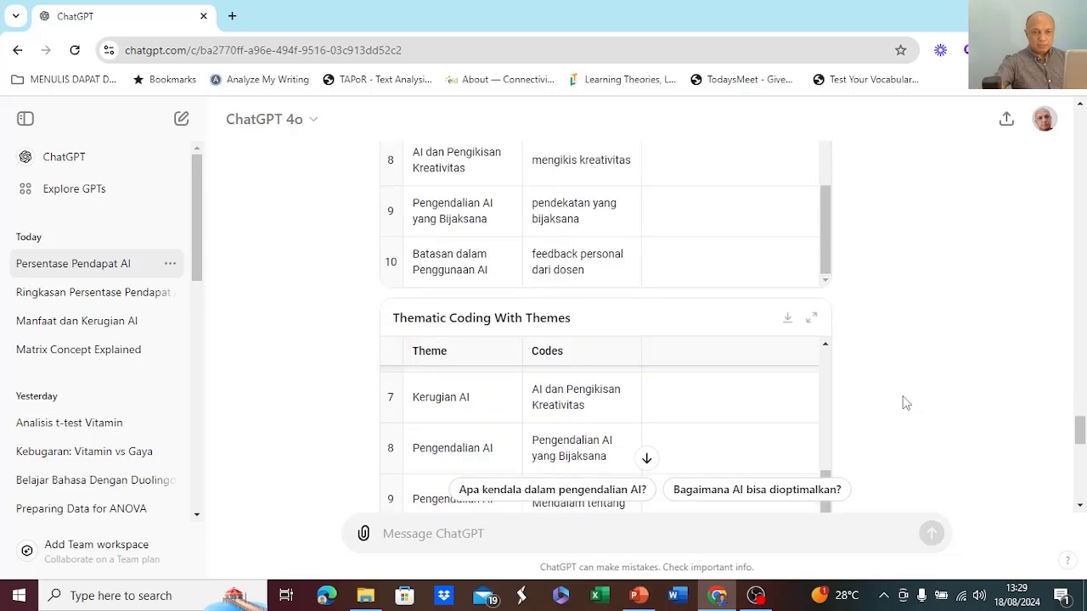
scroll(905, 402, "up", 3)
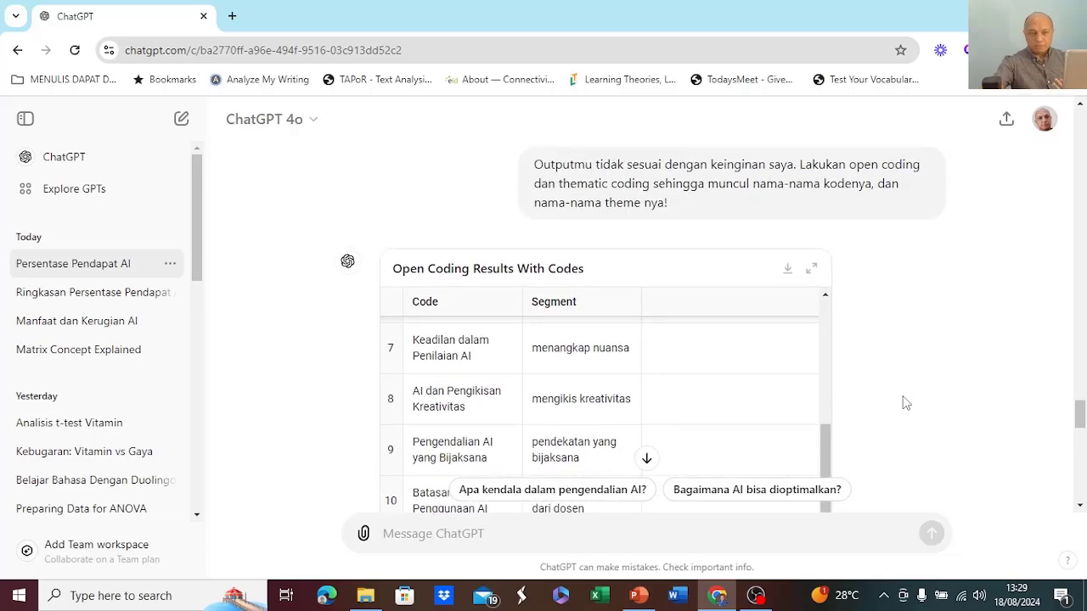
scroll(903, 403, "down", 2)
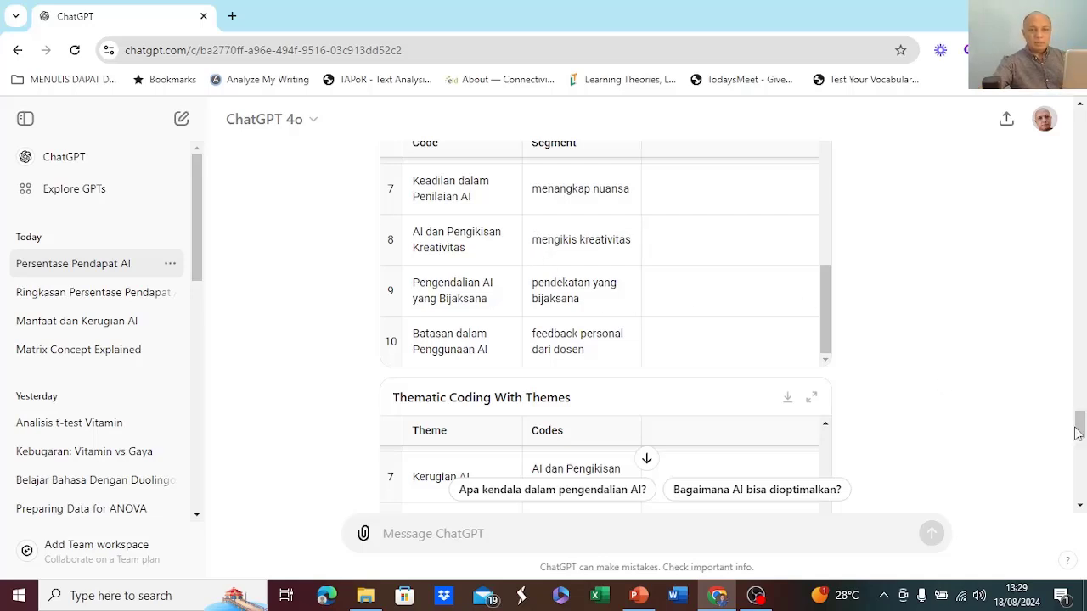
left_click_drag(1080, 429, 1080, 446)
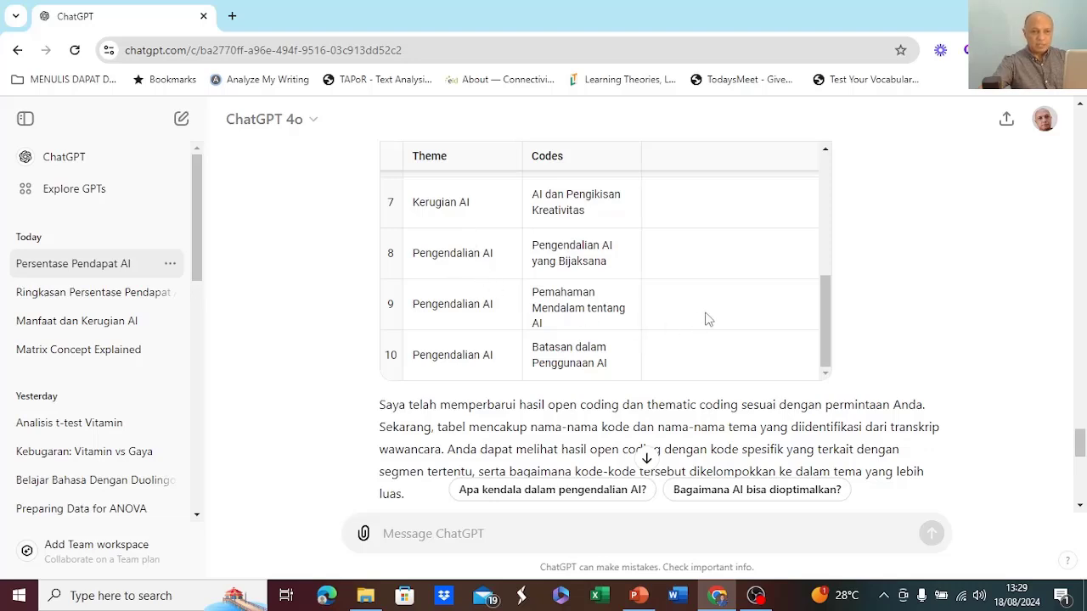
left_click_drag(822, 308, 822, 213)
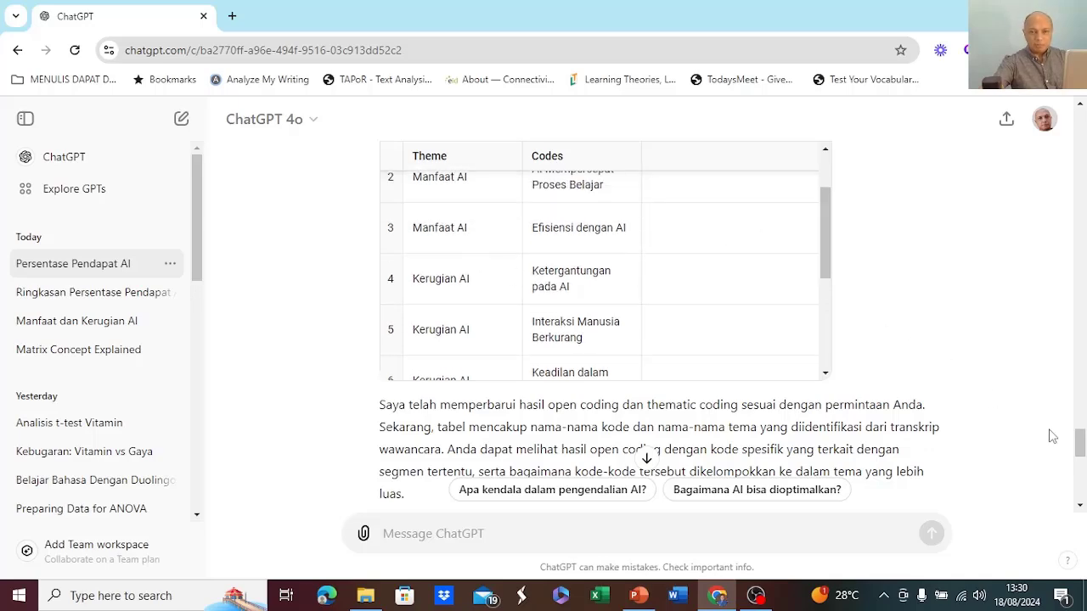
left_click_drag(1080, 446, 1082, 481)
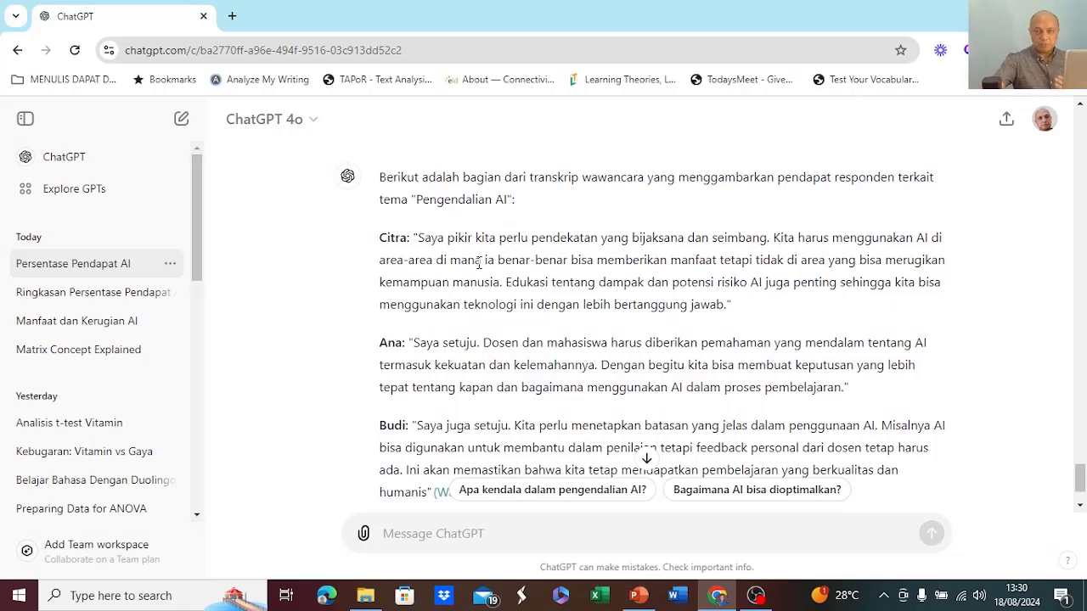
left_click_drag(1082, 482, 1081, 424)
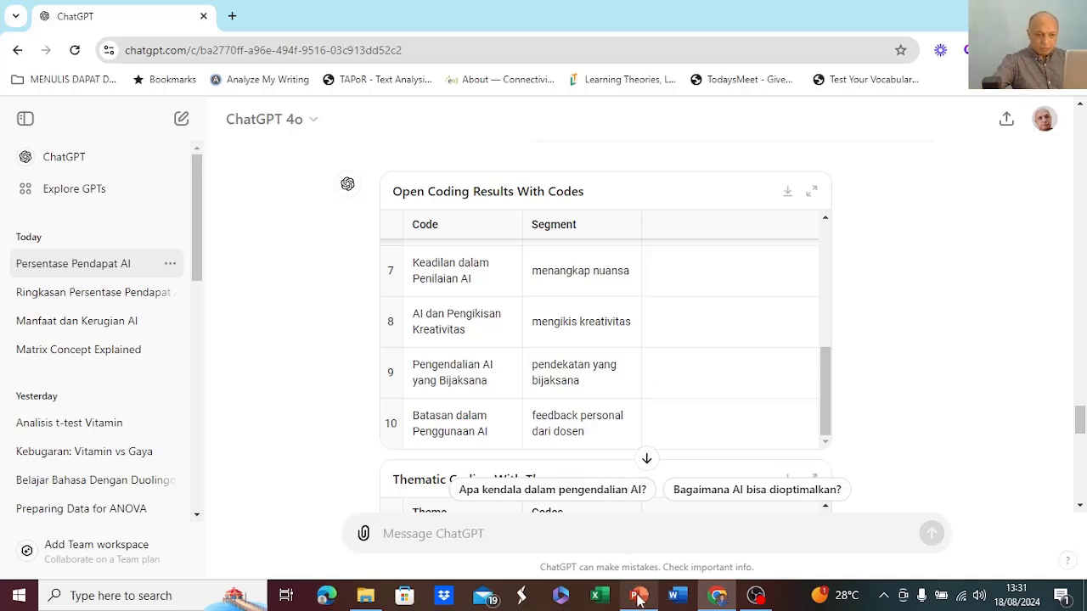
Step: Switch to the convergent design presentation in PowerPoint, open at the CONTOH slide
mouse_move(638, 599)
left_click(641, 525)
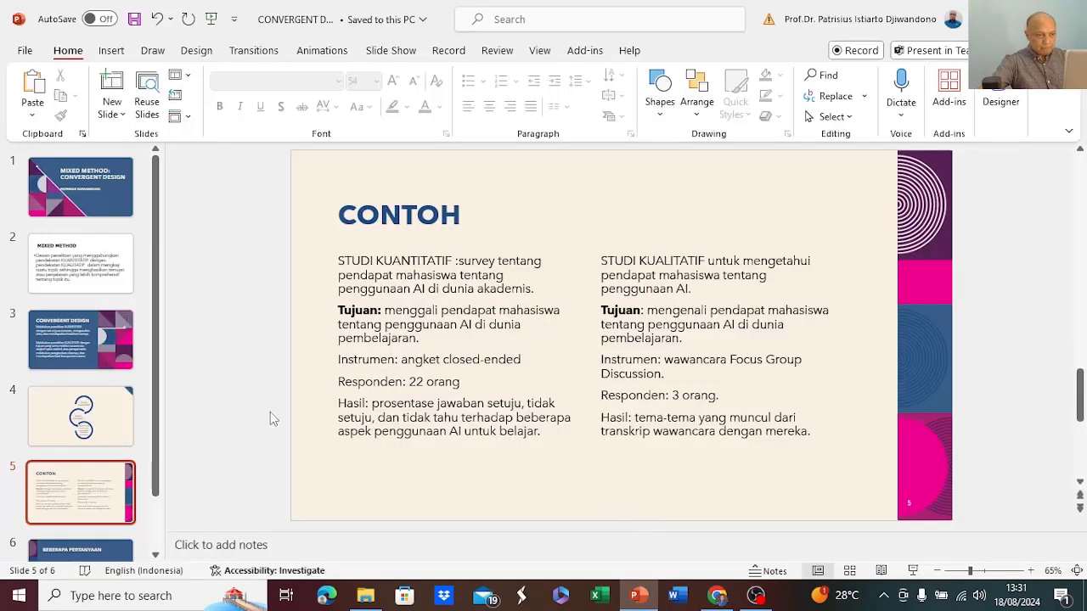